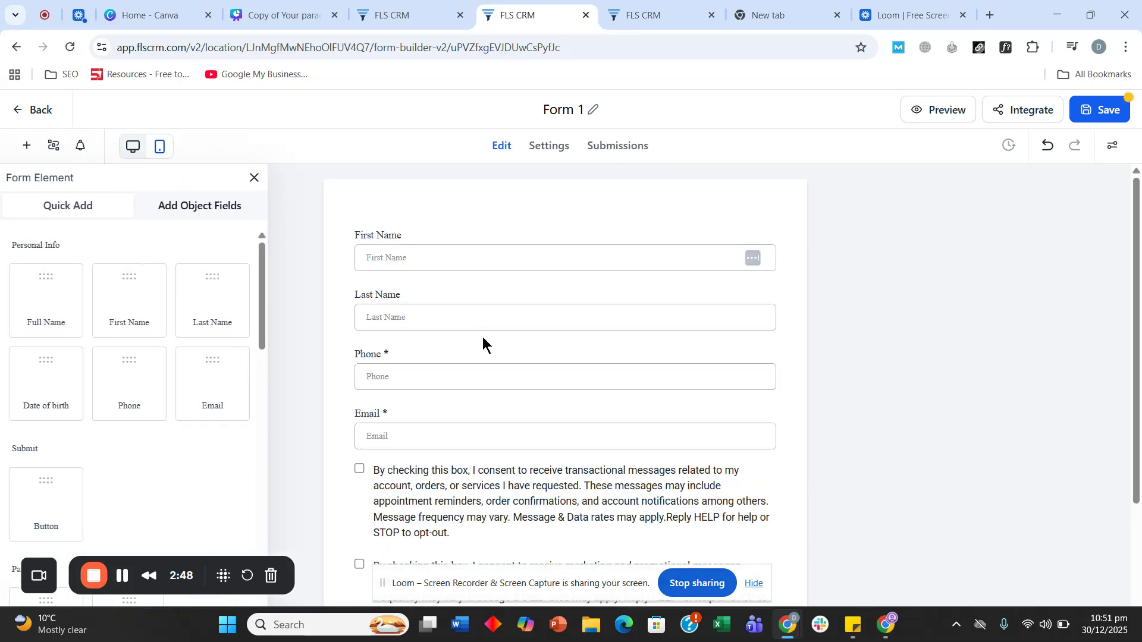
- Remove the Last Name and Phone fields from Form 1
{"action": "left_click", "coordinate": [635, 257]}
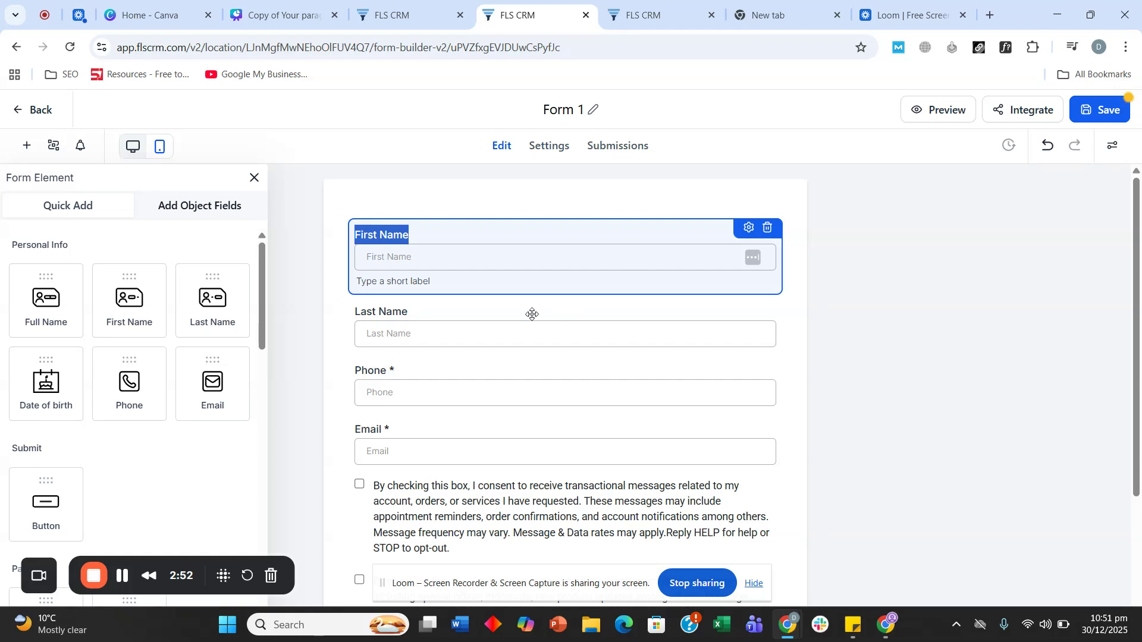
{"action": "left_click", "coordinate": [543, 332]}
{"action": "left_click", "coordinate": [766, 285]}
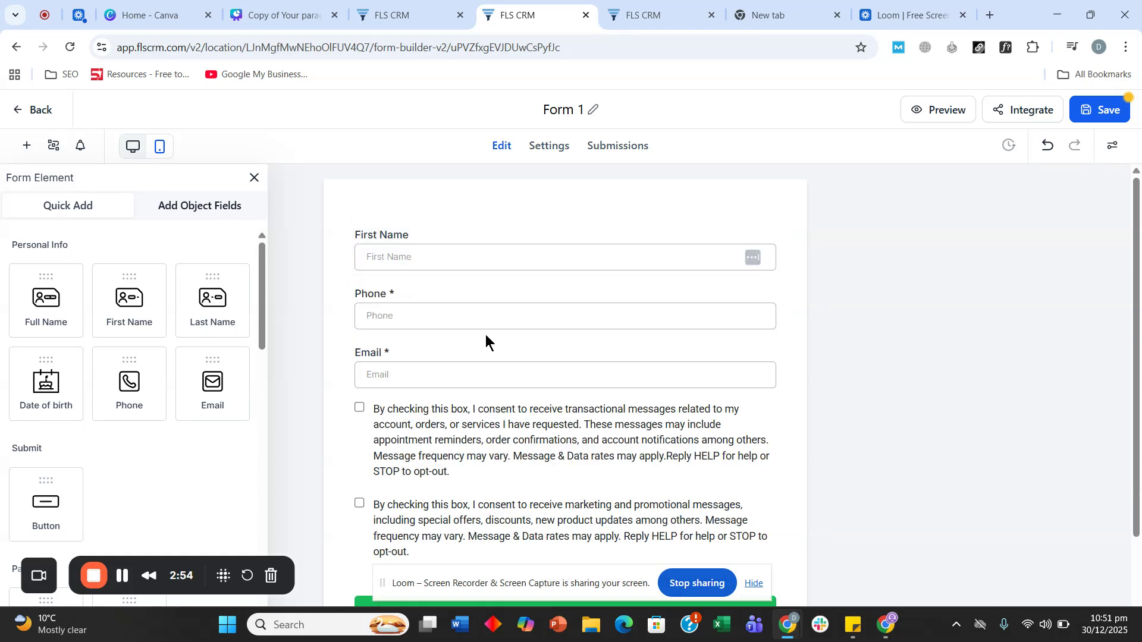
{"action": "left_click", "coordinate": [494, 316]}
{"action": "left_click", "coordinate": [766, 286]}
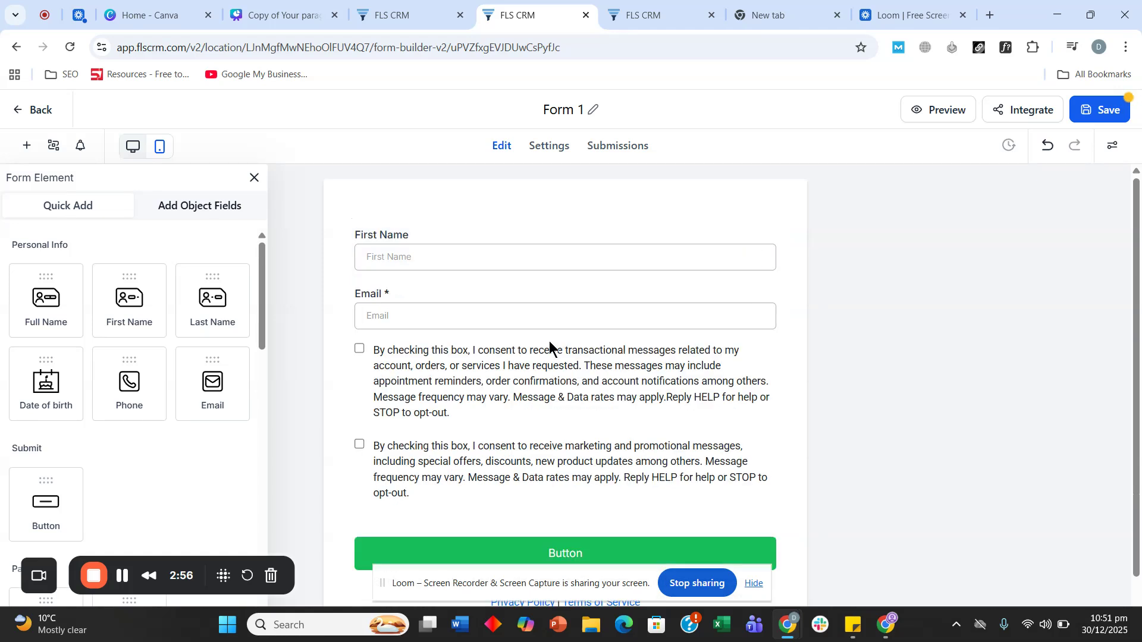
- Remove the consent checkboxes and Privacy Policy/Terms text, then show the contact object's fields
{"action": "left_click", "coordinate": [549, 350]}
{"action": "left_click", "coordinate": [767, 344]}
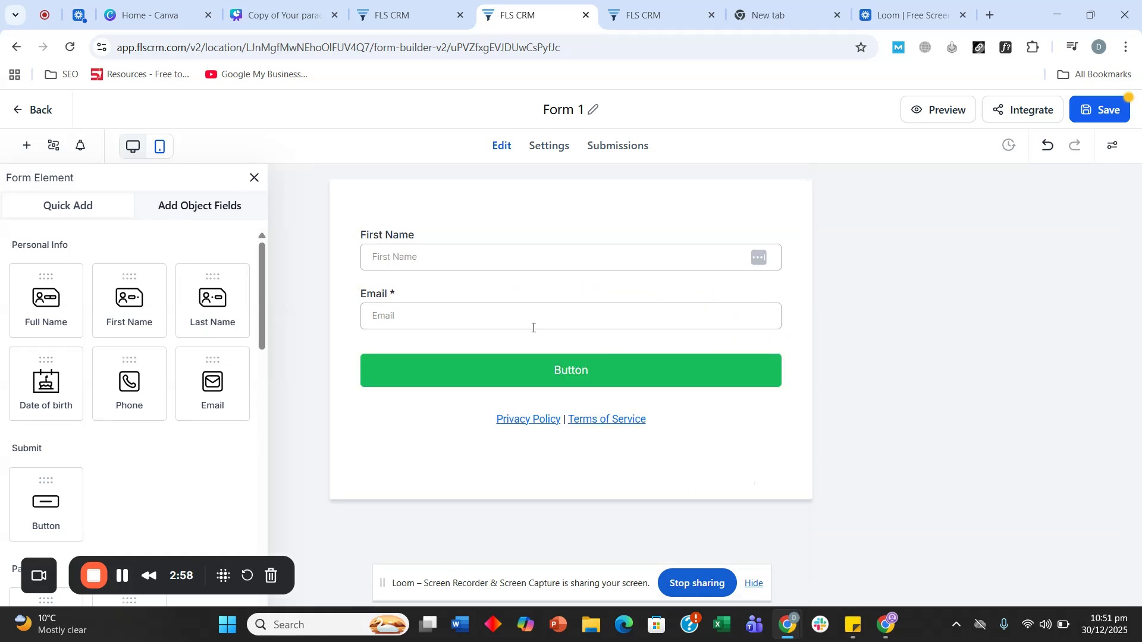
{"action": "left_click", "coordinate": [727, 422]}
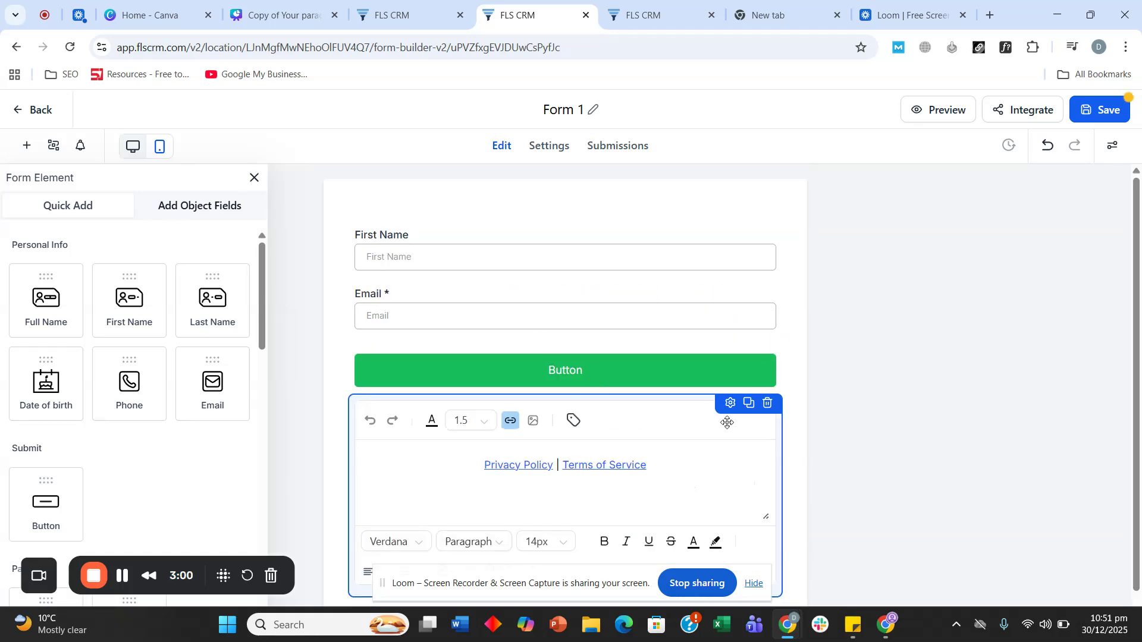
{"action": "left_click", "coordinate": [768, 403]}
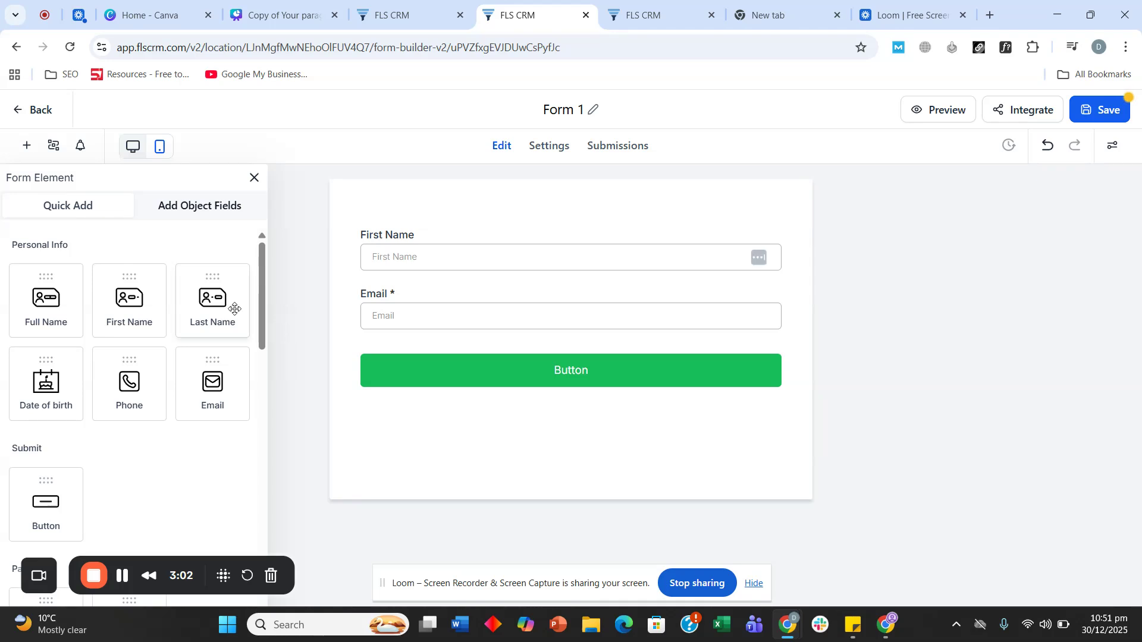
{"action": "left_click", "coordinate": [204, 210]}
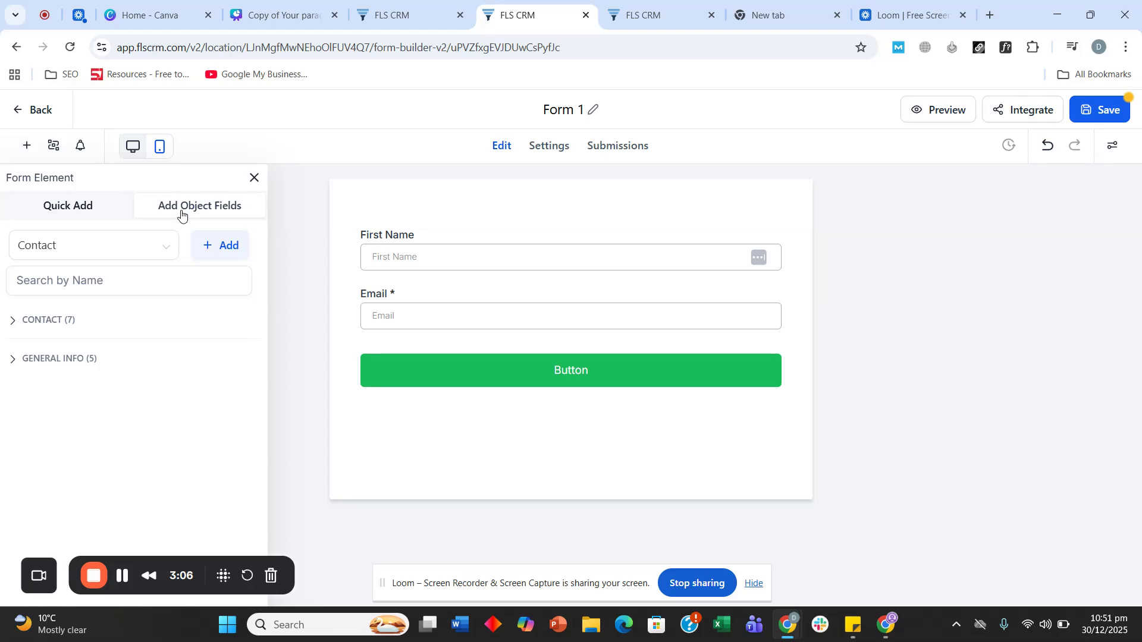
- Start a new Single Line custom field and advance to its name and group details
{"action": "left_click", "coordinate": [209, 252]}
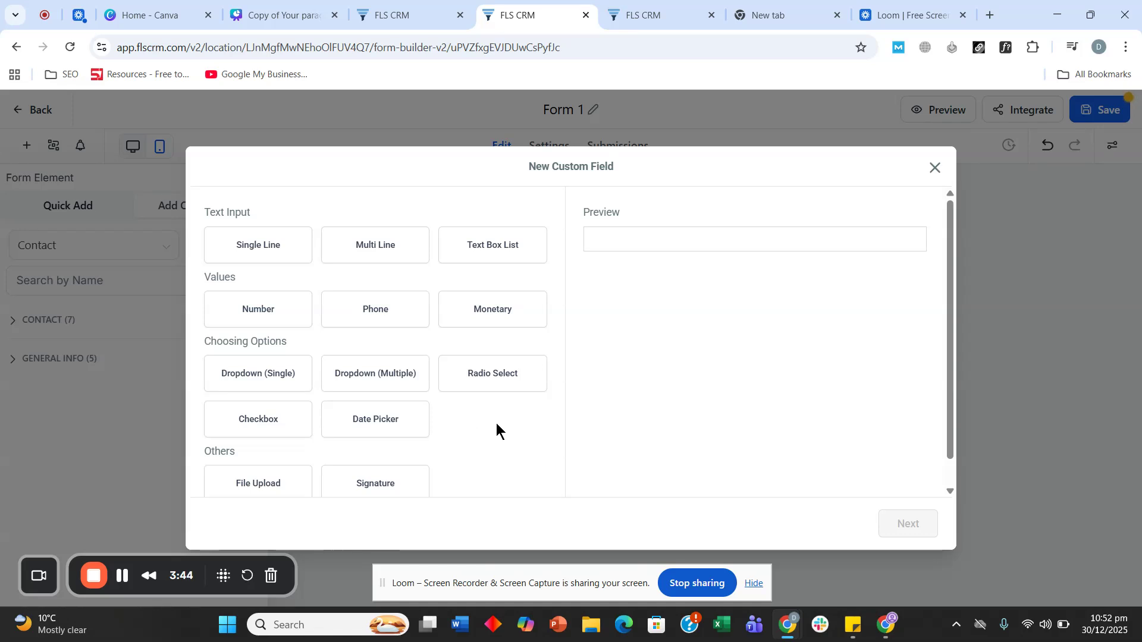
{"action": "scroll", "coordinate": [494, 433], "scroll_direction": "down", "scroll_amount": 1}
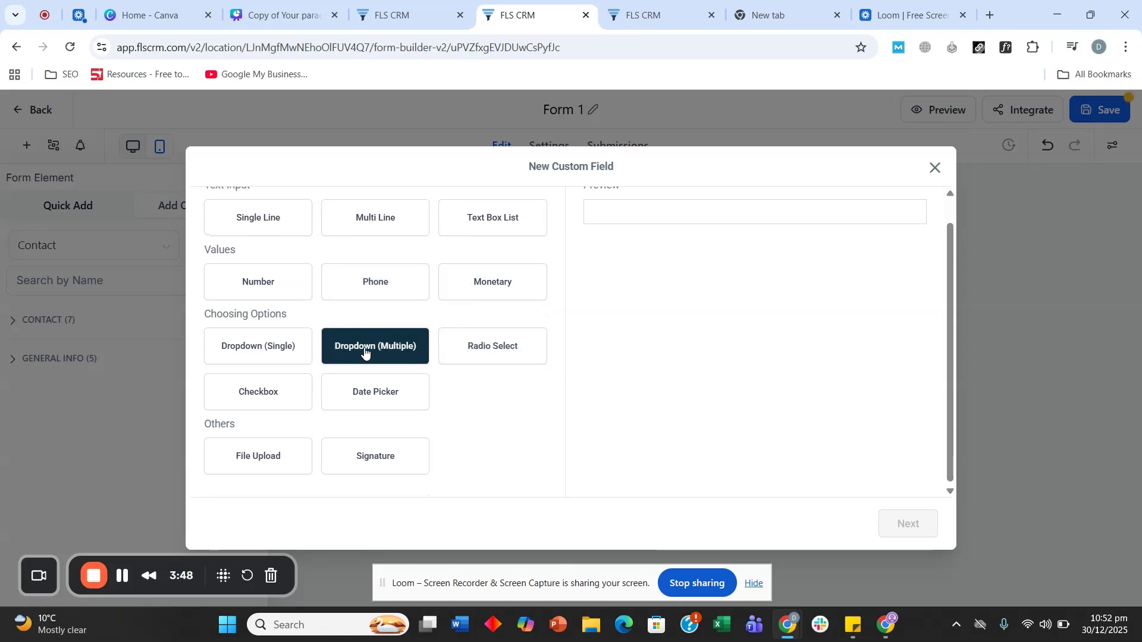
{"action": "scroll", "coordinate": [351, 357], "scroll_direction": "up", "scroll_amount": 1}
{"action": "left_click", "coordinate": [278, 259]}
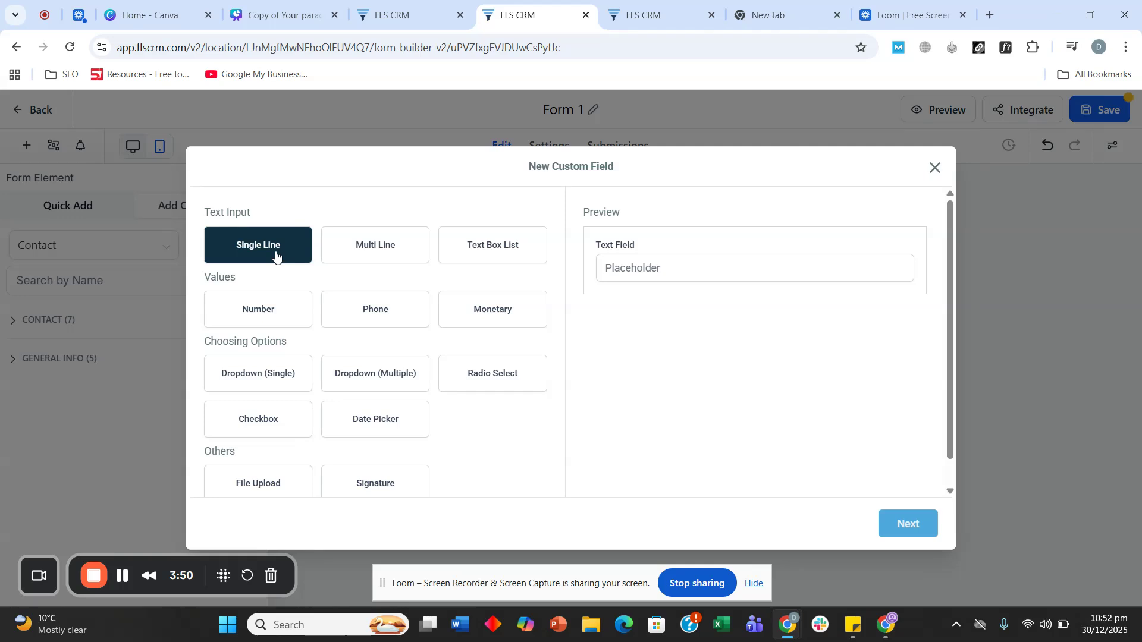
{"action": "left_click", "coordinate": [906, 523]}
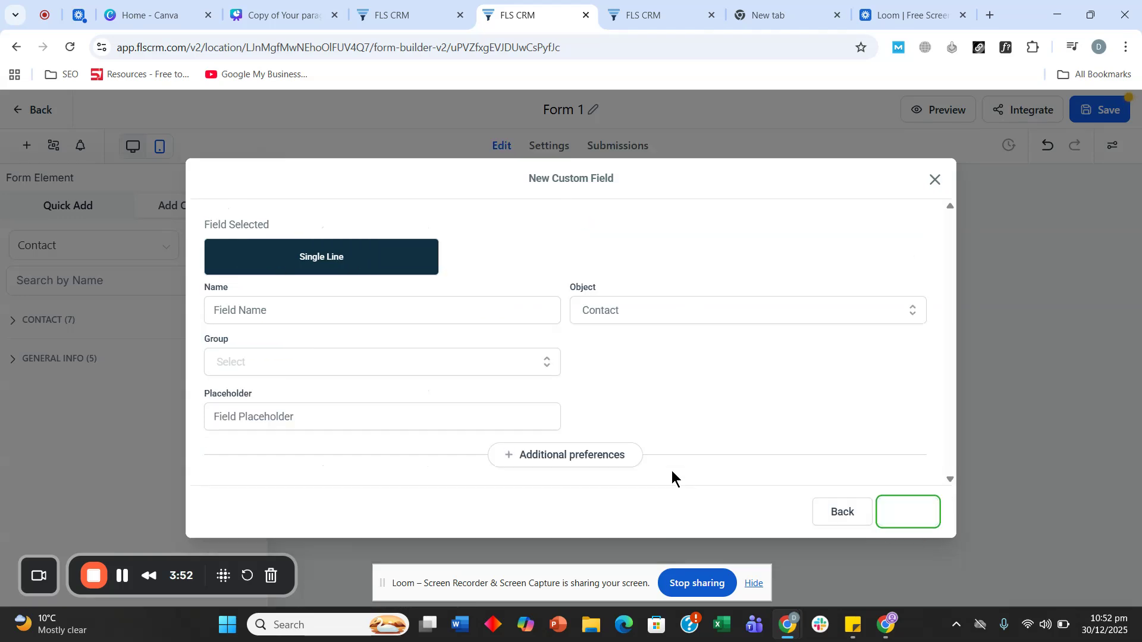
- Name the single-line field 'What is you dog's name?' and assign it to the Contact group
{"action": "left_click", "coordinate": [306, 306]}
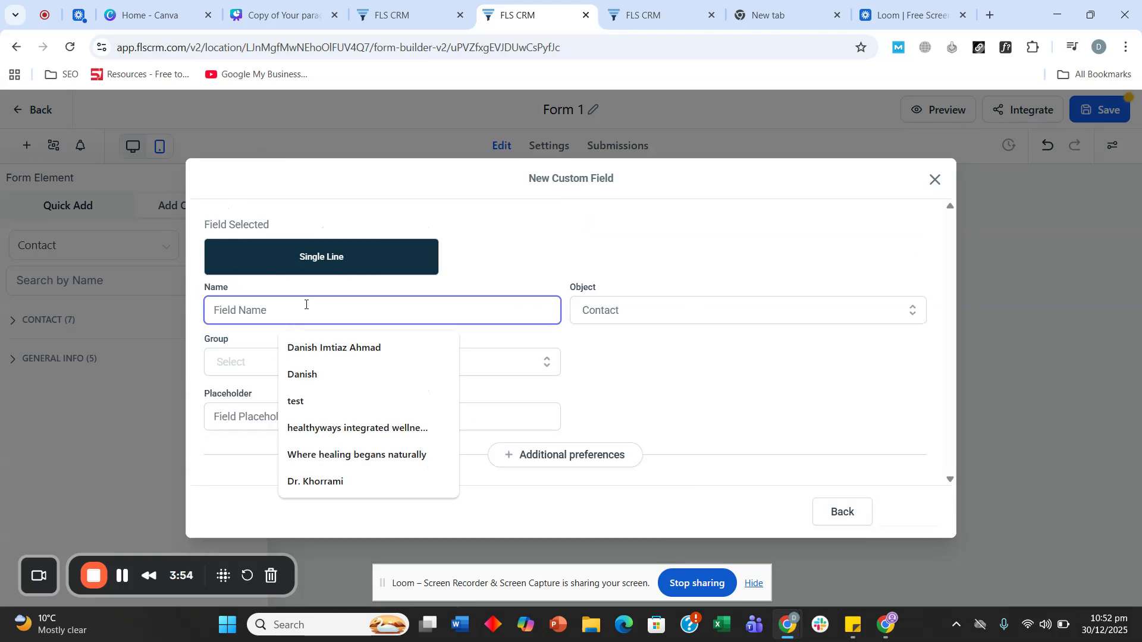
{"action": "type", "text": "What is"}
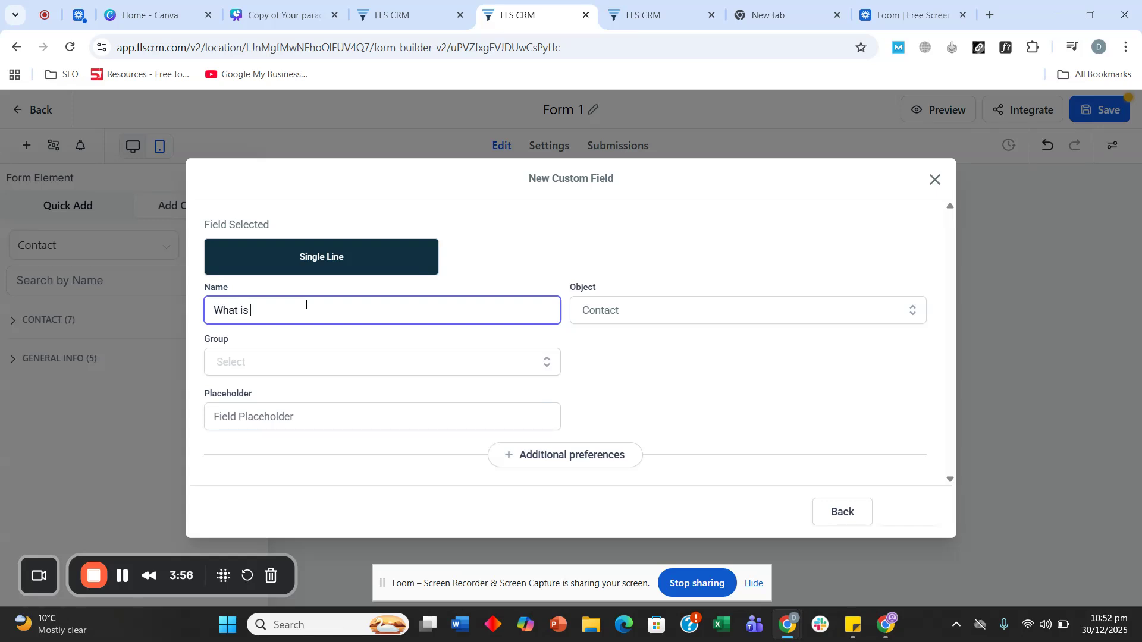
{"action": "type", "text": " you dog's name?"}
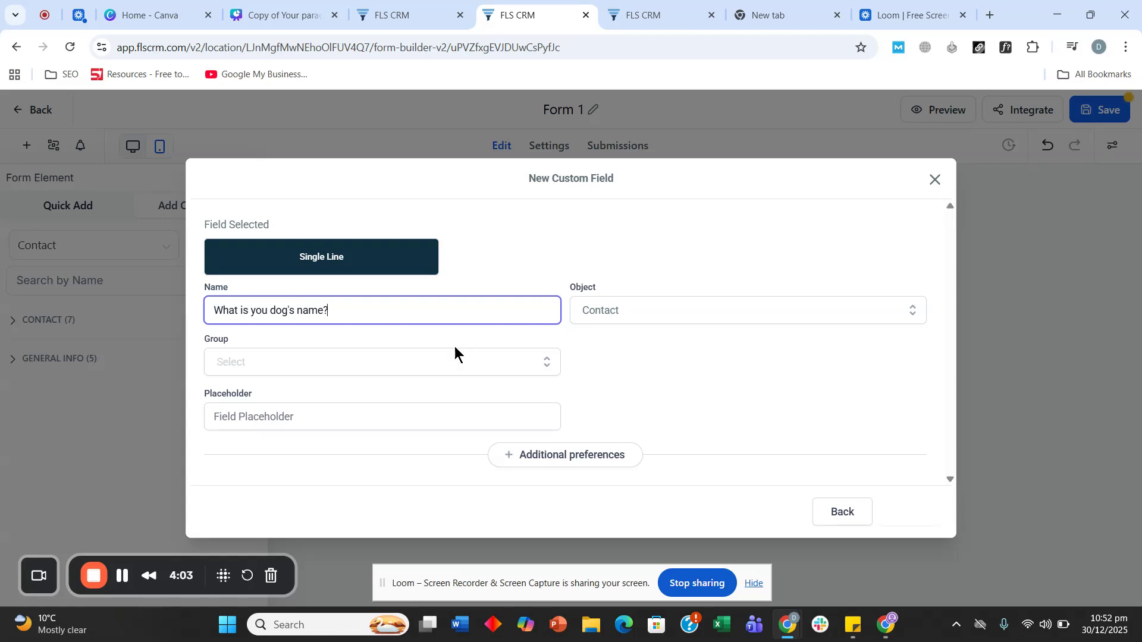
{"action": "left_click", "coordinate": [305, 364]}
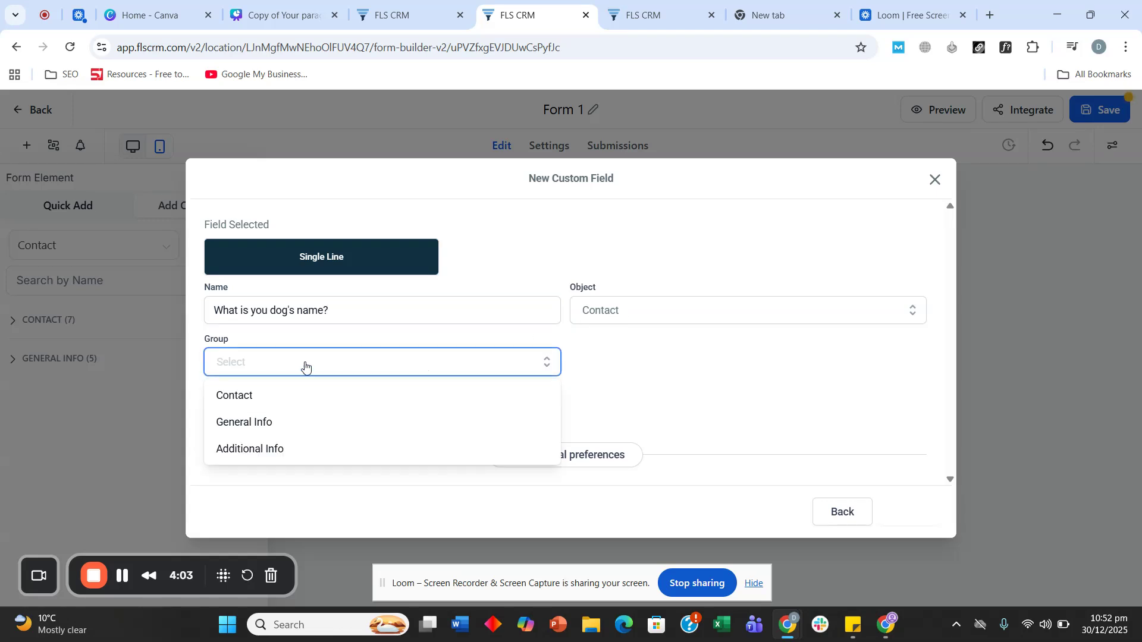
{"action": "left_click", "coordinate": [276, 395]}
{"action": "left_click", "coordinate": [296, 419]}
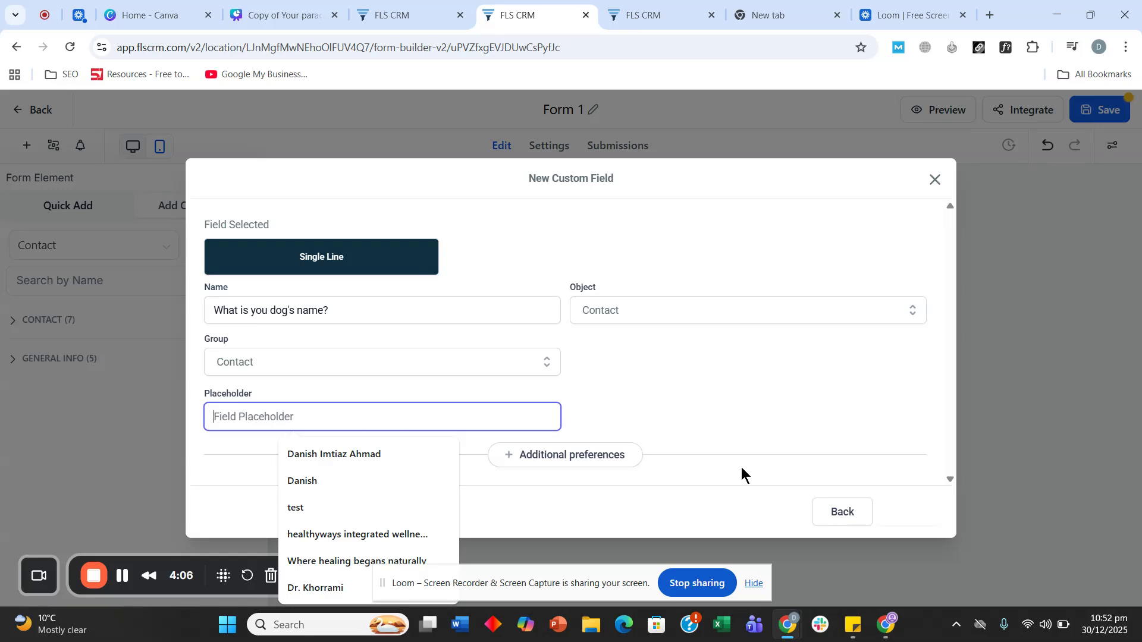
{"action": "left_click", "coordinate": [679, 387]}
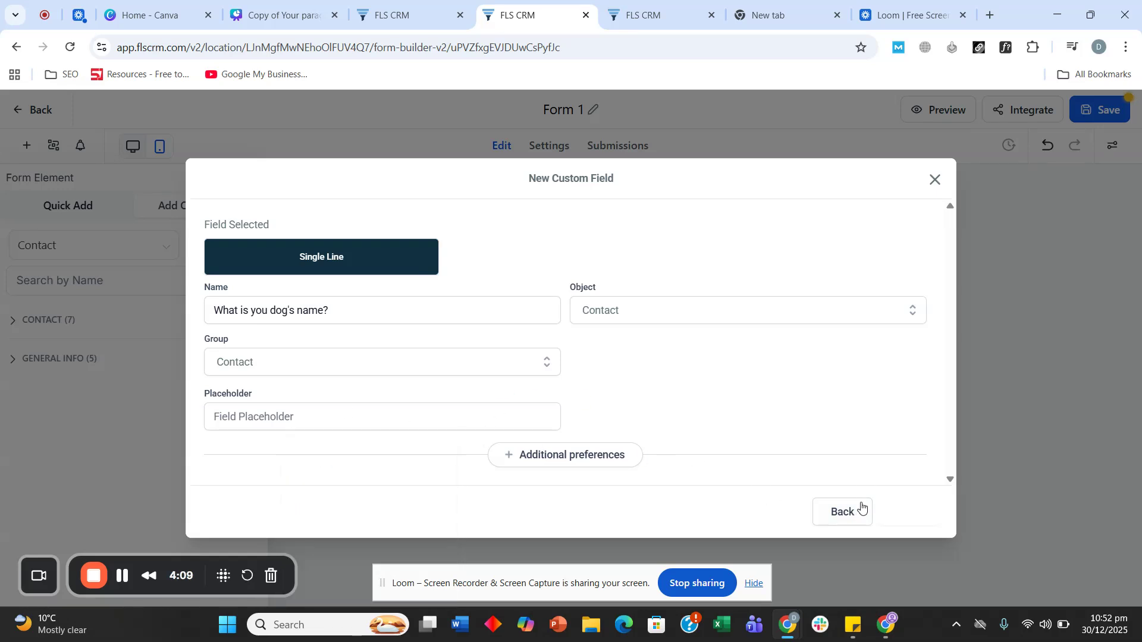
{"action": "left_click", "coordinate": [364, 417]}
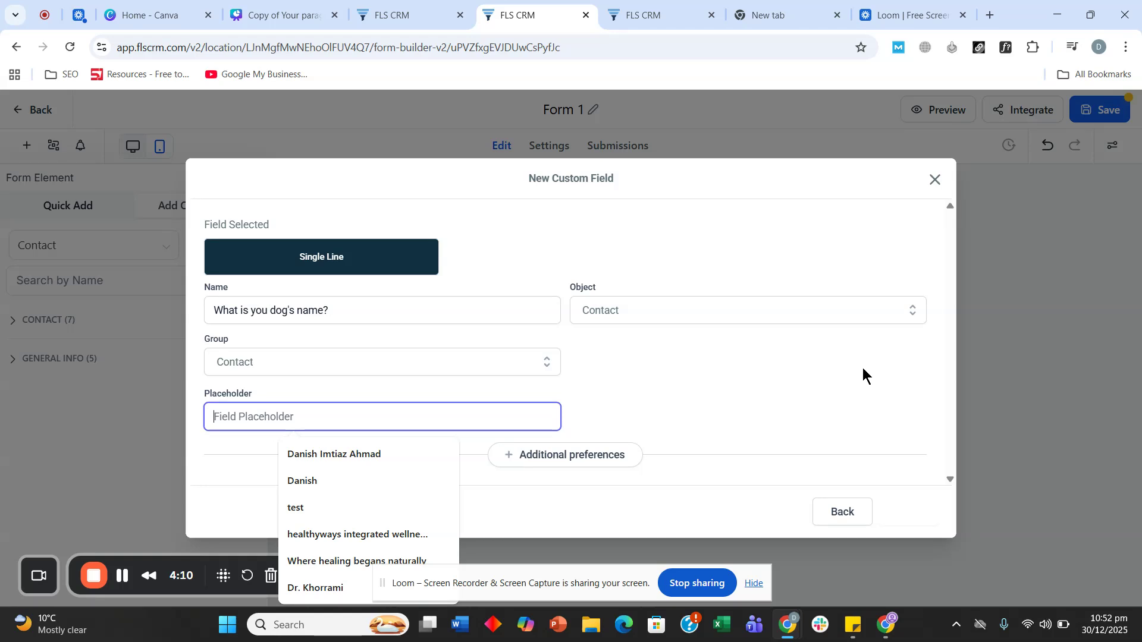
{"action": "left_click", "coordinate": [708, 435]}
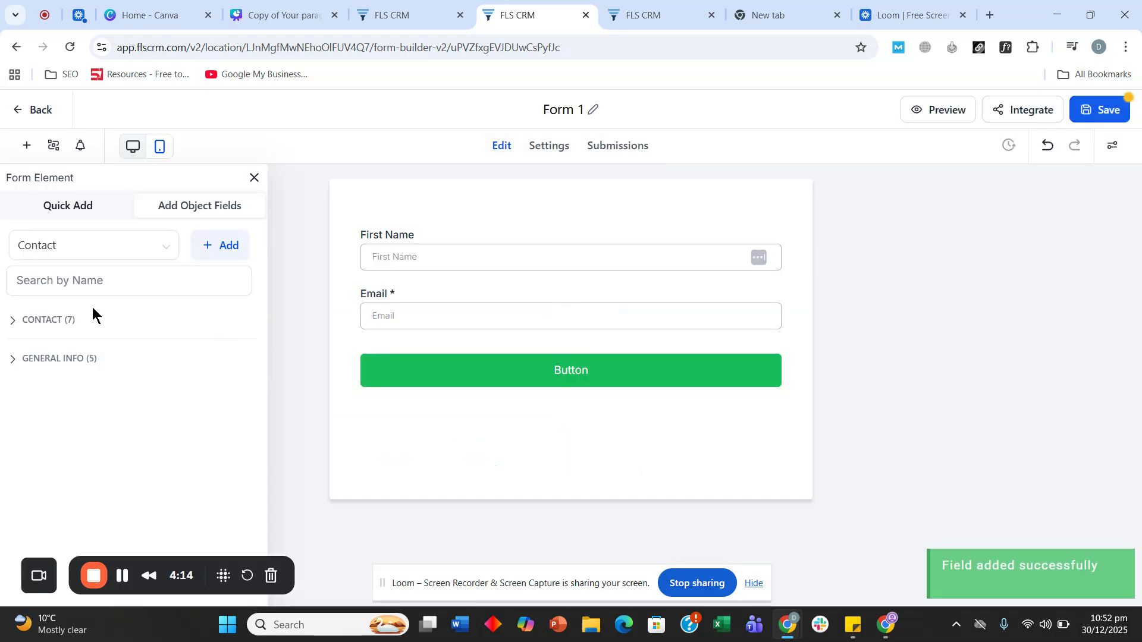
{"action": "left_click", "coordinate": [12, 320]}
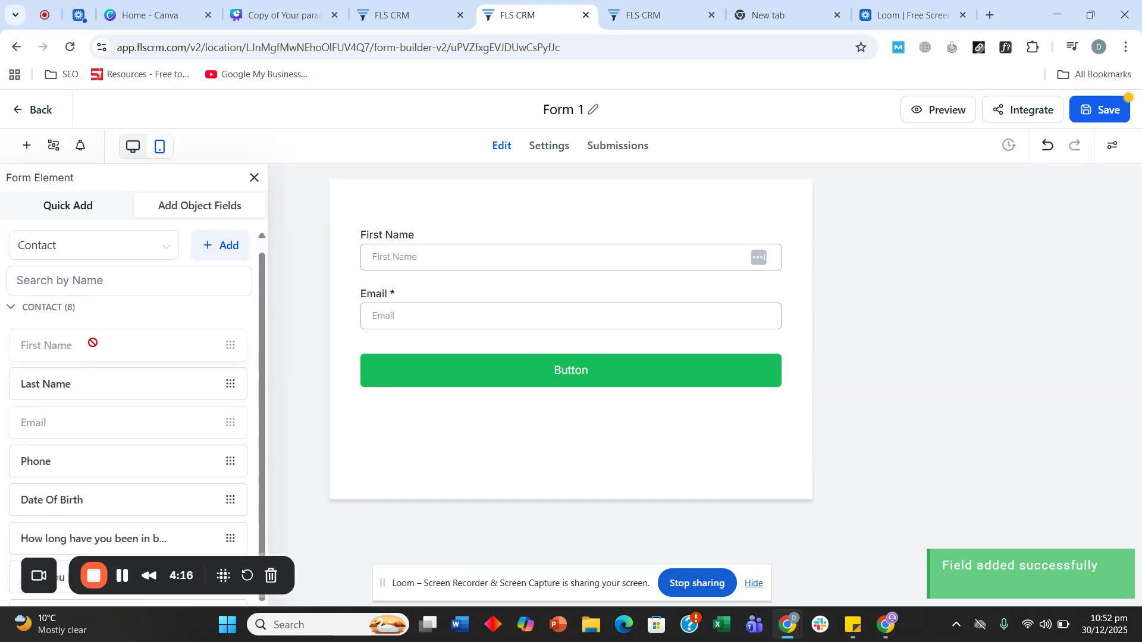
- Drag 'What is you dog's name?' onto Form 1 just below the Email field
{"action": "scroll", "coordinate": [94, 357], "scroll_direction": "down", "scroll_amount": 1}
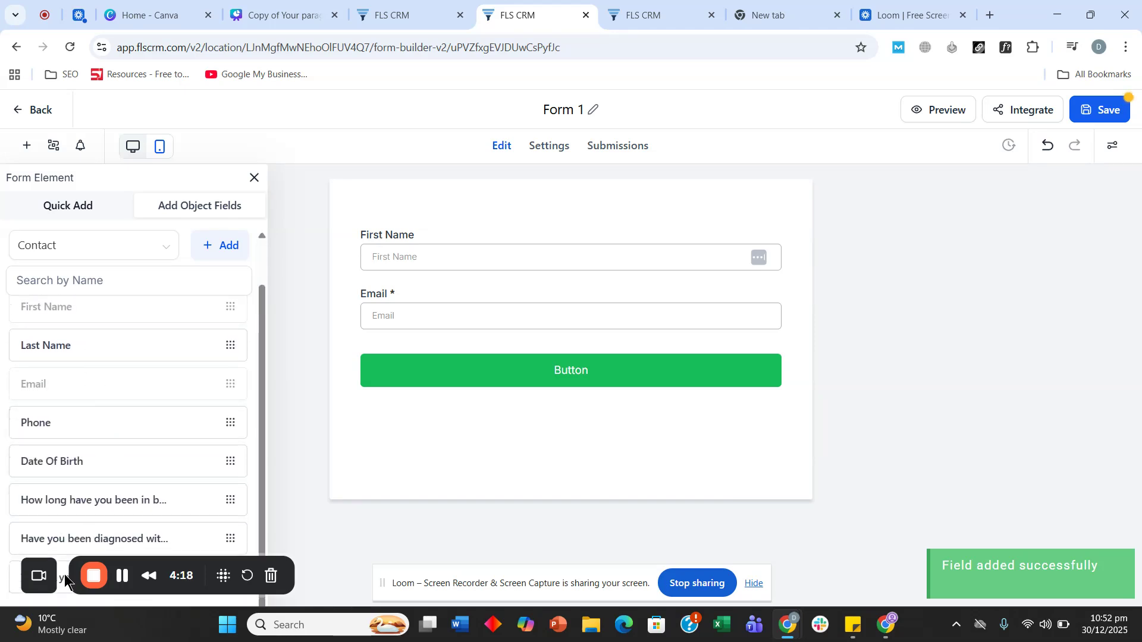
{"action": "left_click_drag", "start_coordinate": [94, 581], "coordinate": [450, 433]}
{"action": "left_click", "coordinate": [462, 469]}
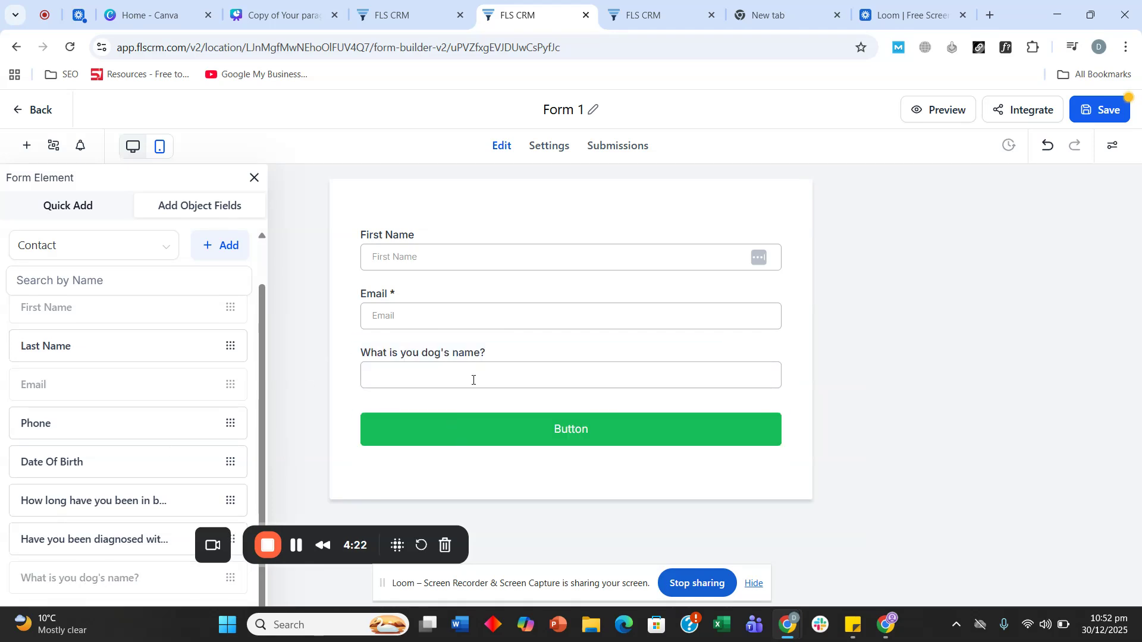
{"action": "left_click", "coordinate": [196, 244]}
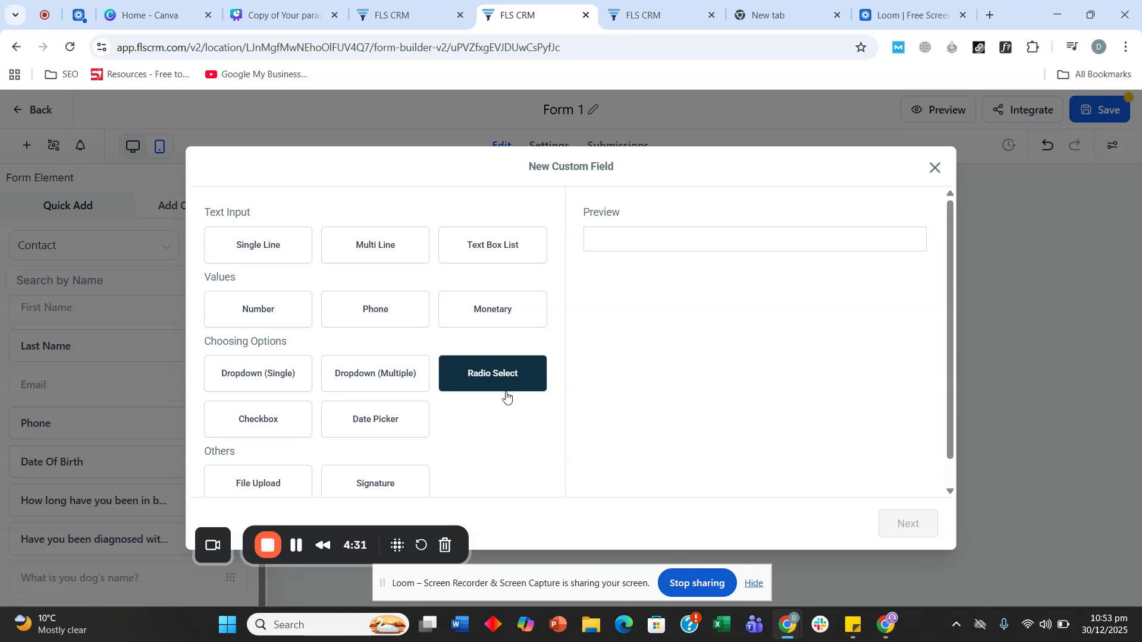
- Create a multiple-choice dropdown field 'What is your dog's breed?' in the Contact group
{"action": "left_click", "coordinate": [367, 372]}
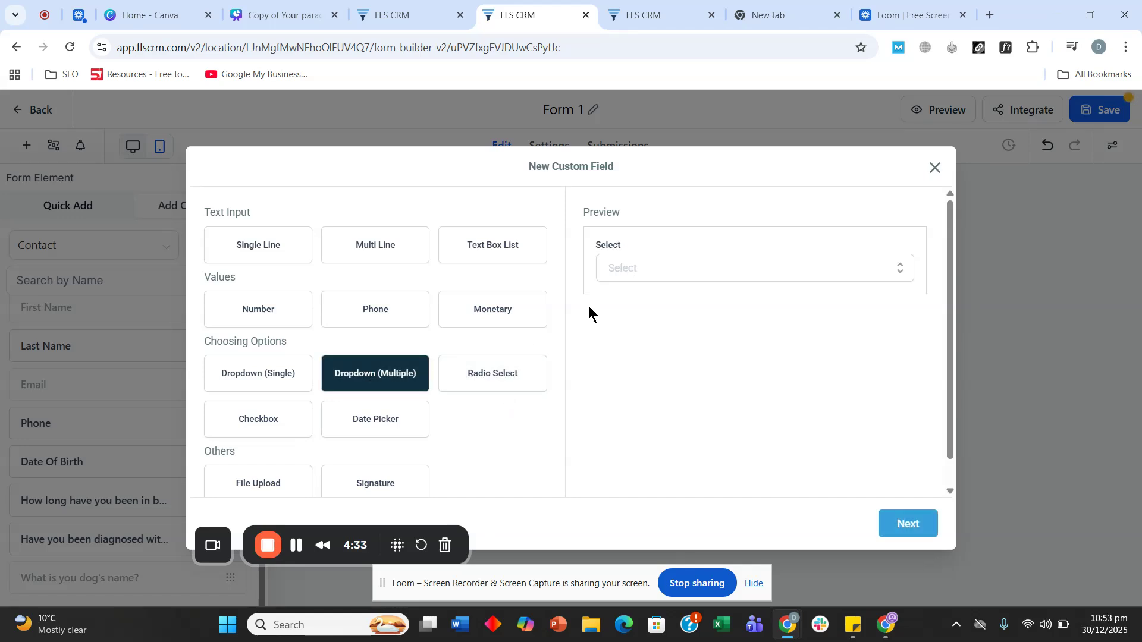
{"action": "left_click", "coordinate": [908, 531]}
{"action": "left_click", "coordinate": [386, 290]}
{"action": "type", "text": "W"}
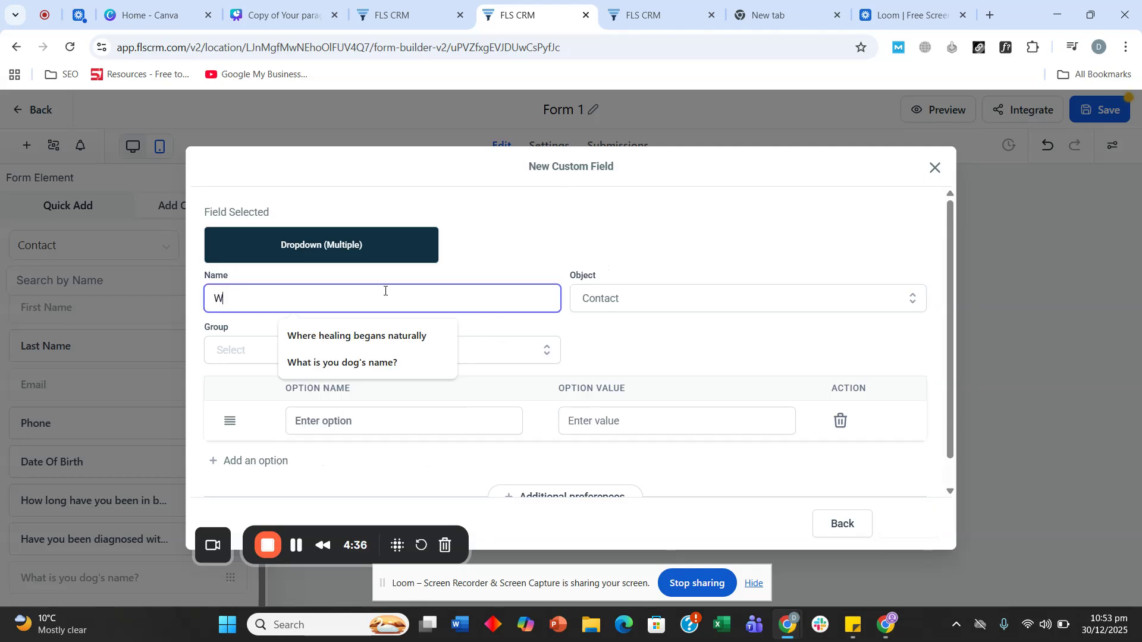
{"action": "type", "text": "hat is your do"}
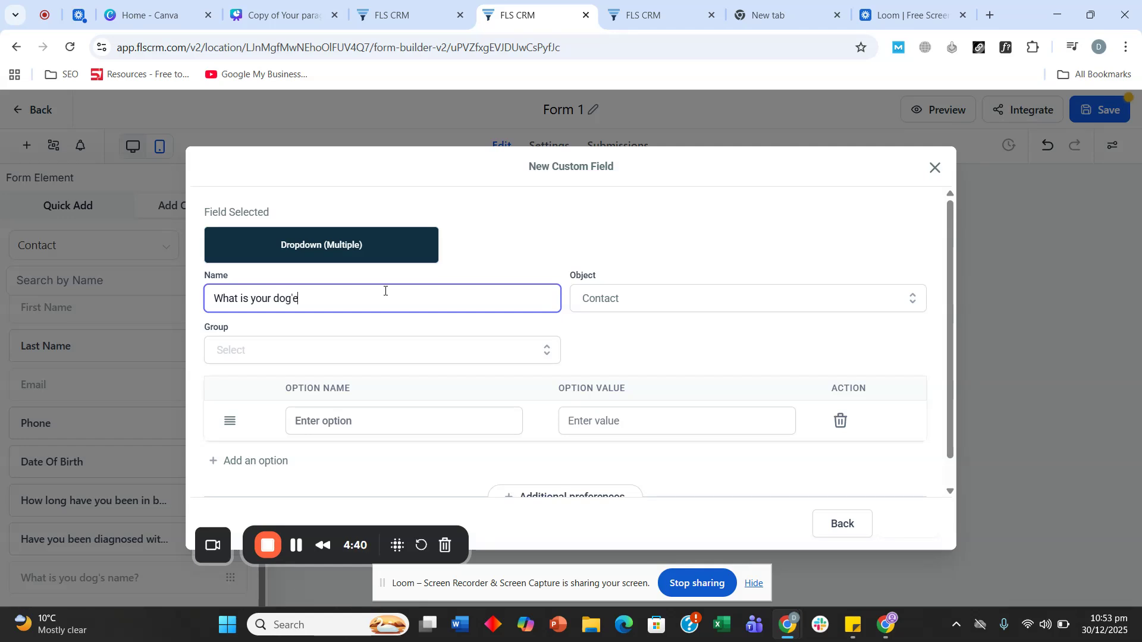
{"action": "type", "text": "g's breed?"}
{"action": "left_click", "coordinate": [383, 352]}
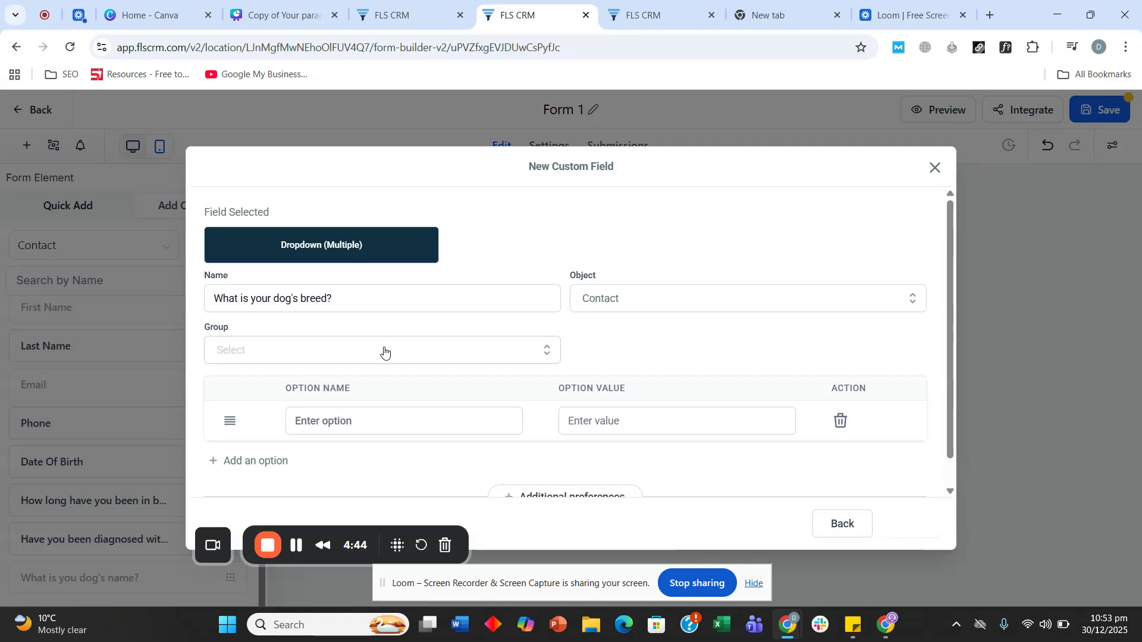
{"action": "left_click", "coordinate": [298, 364]}
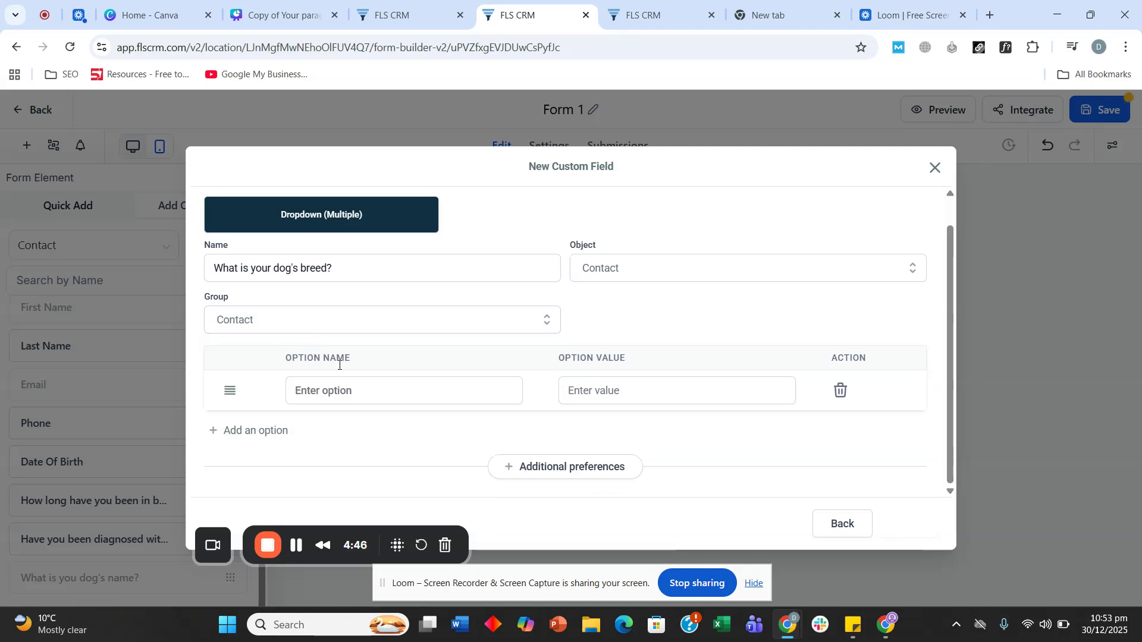
- Give the breed field the options Pomeranian, Great Dane and Pointer, and save it
{"action": "left_click", "coordinate": [342, 387]}
{"action": "type", "text": "German"}
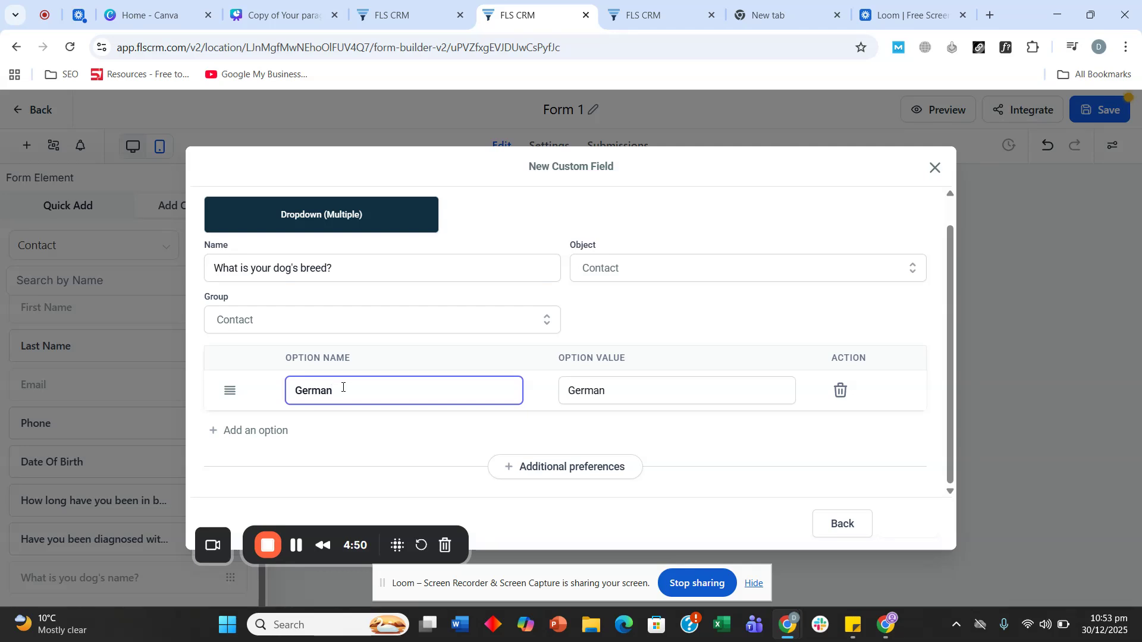
{"action": "type", "text": " Sphe"}
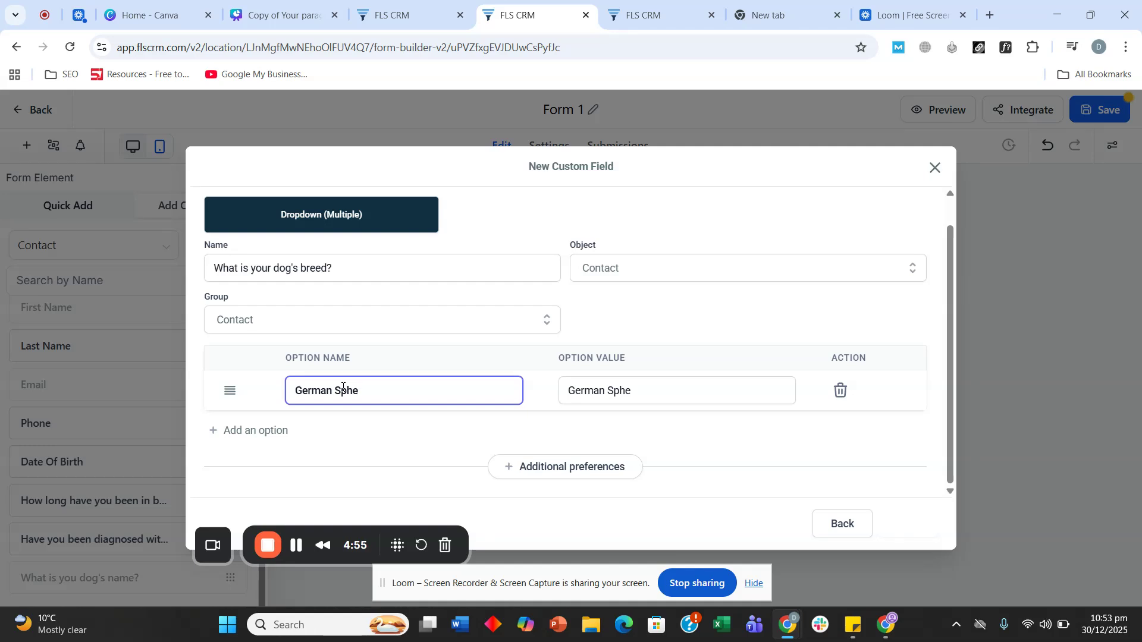
{"action": "key", "text": "BackSpace"}
{"action": "key", "text": "BackSpace"}
{"action": "key", "text": "BackSpace"}
{"action": "key", "text": "BackSpace"}
{"action": "key", "text": "BackSpace"}
{"action": "key", "text": "BackSpace"}
{"action": "key", "text": "BackSpace"}
{"action": "key", "text": "BackSpace"}
{"action": "key", "text": "BackSpace"}
{"action": "key", "text": "BackSpace"}
{"action": "key", "text": "BackSpace"}
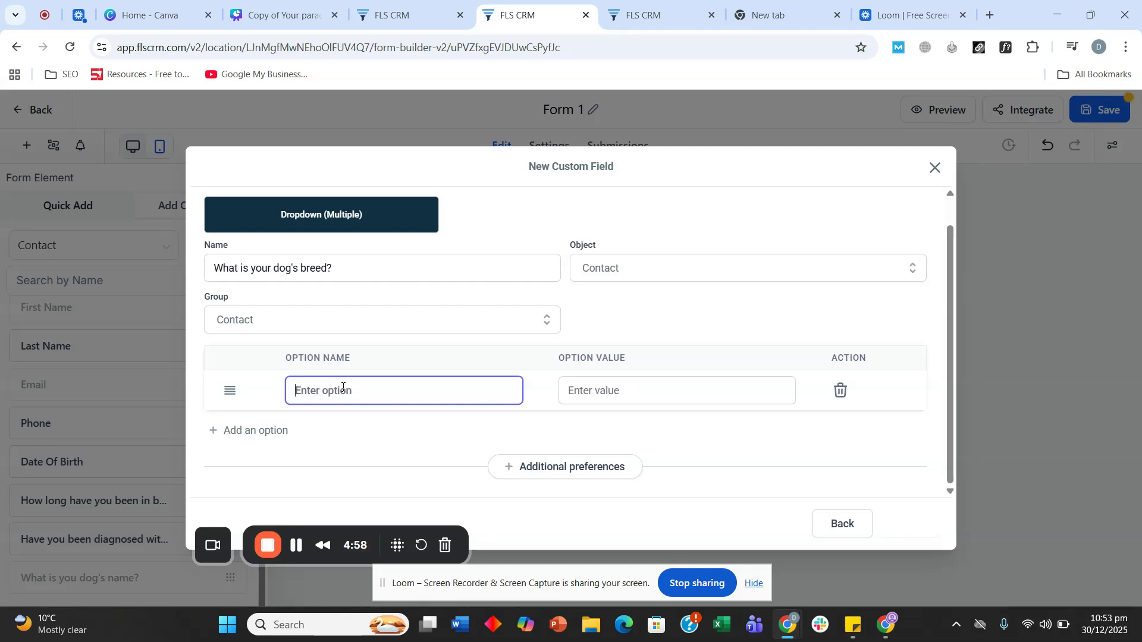
{"action": "type", "text": "P"}
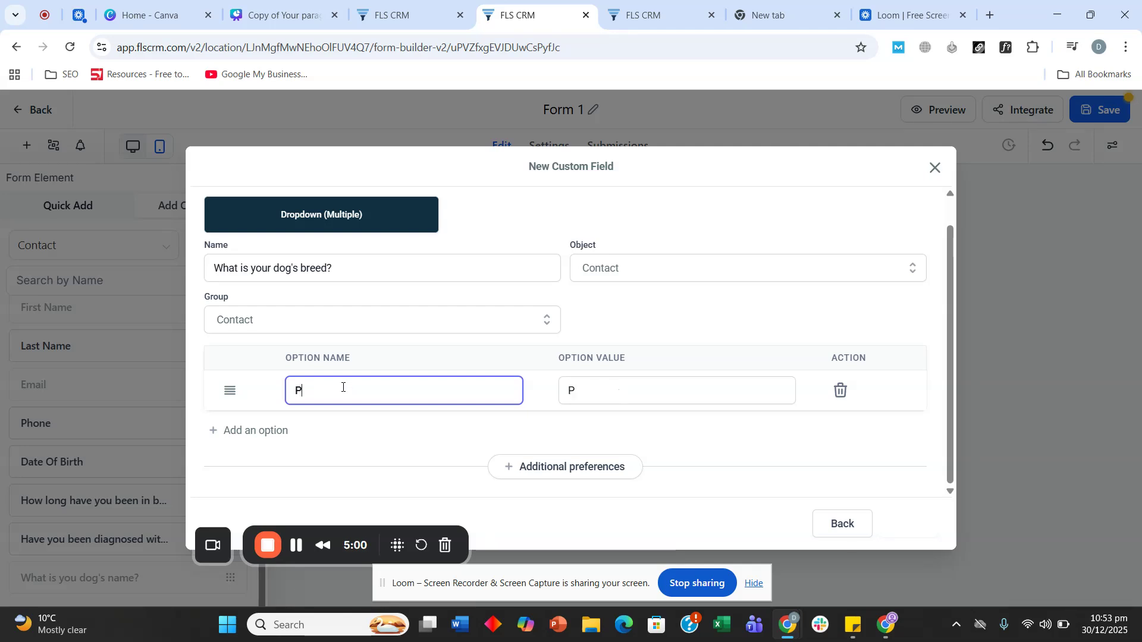
{"action": "type", "text": "omeranian"}
{"action": "left_click", "coordinate": [233, 432]}
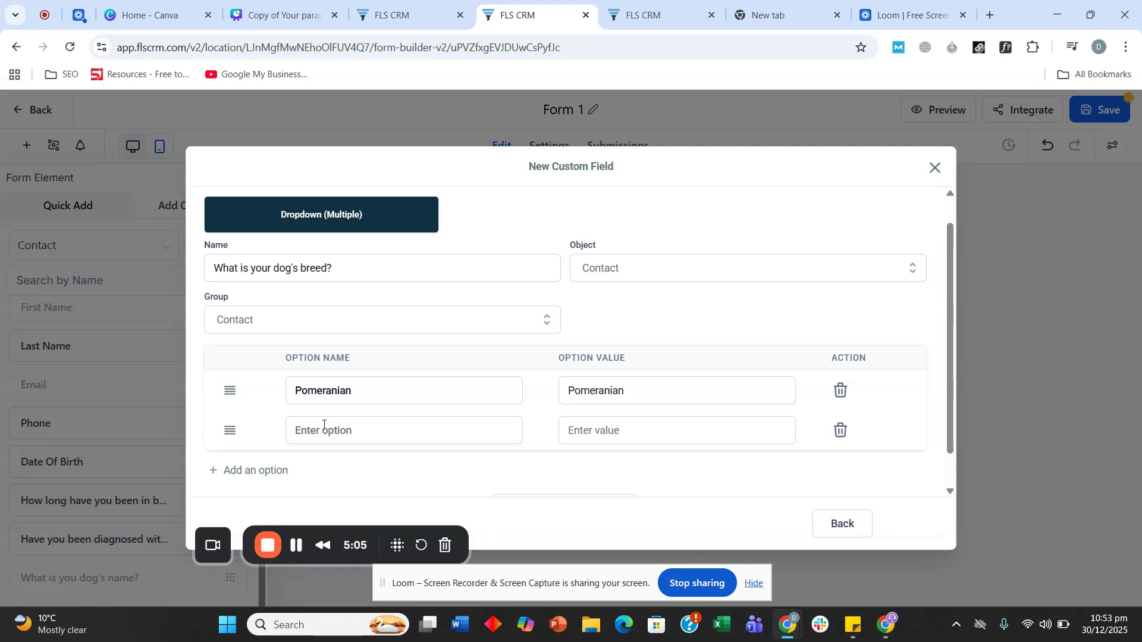
{"action": "left_click", "coordinate": [324, 430]}
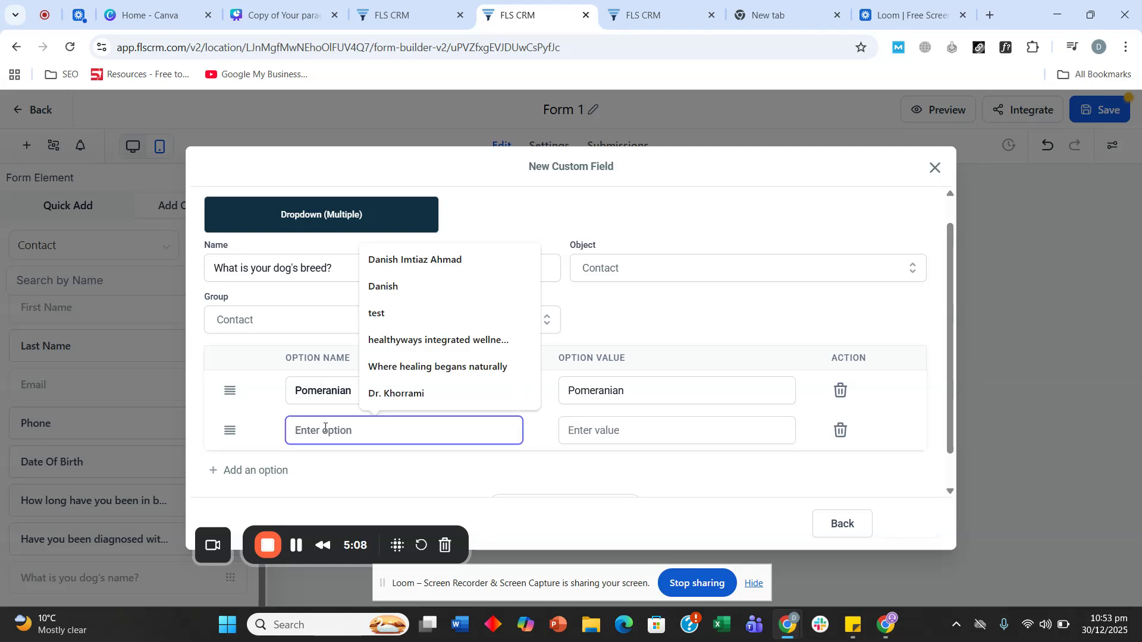
{"action": "type", "text": "Great"}
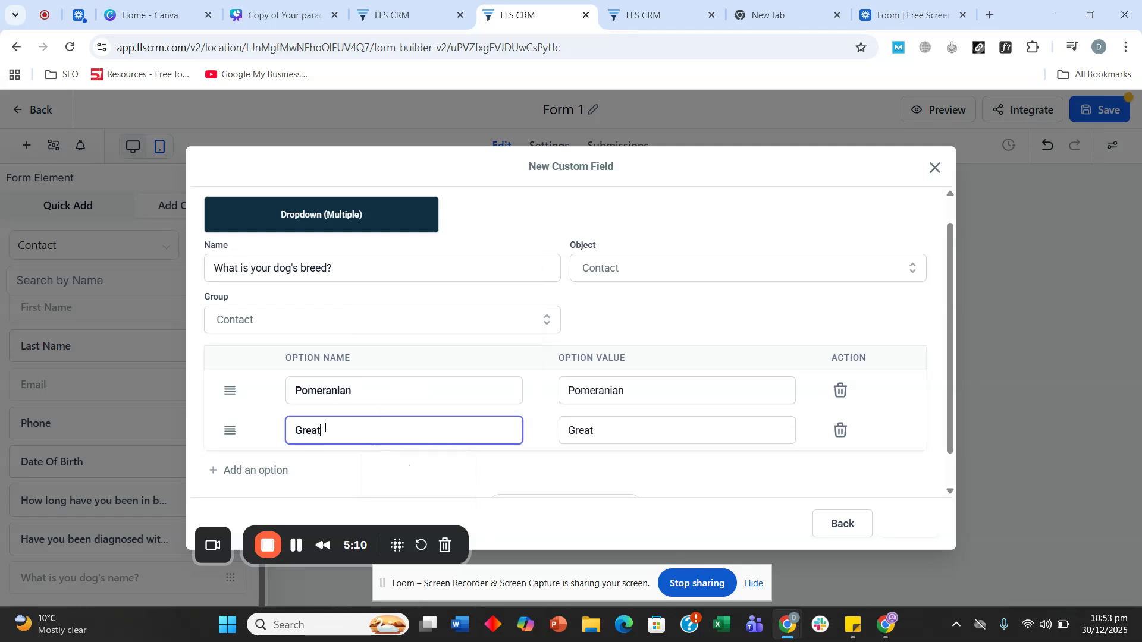
{"action": "type", "text": " Dane"}
{"action": "left_click", "coordinate": [277, 469]}
{"action": "left_click", "coordinate": [354, 467]}
{"action": "scroll", "coordinate": [355, 439], "scroll_direction": "down", "scroll_amount": 1}
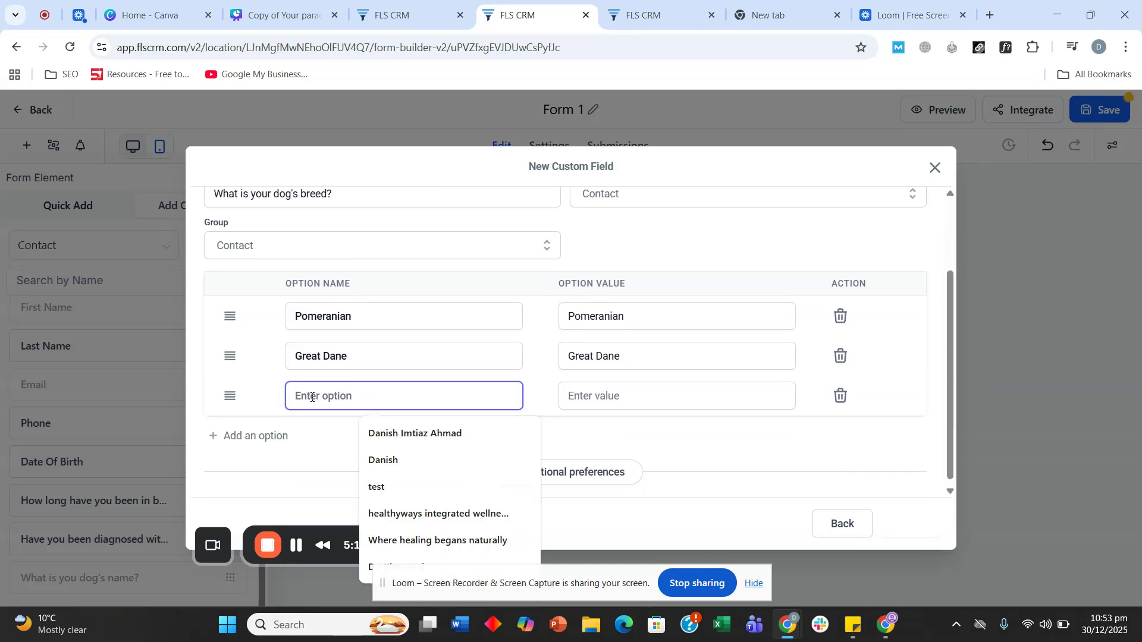
{"action": "type", "text": "Pointer"}
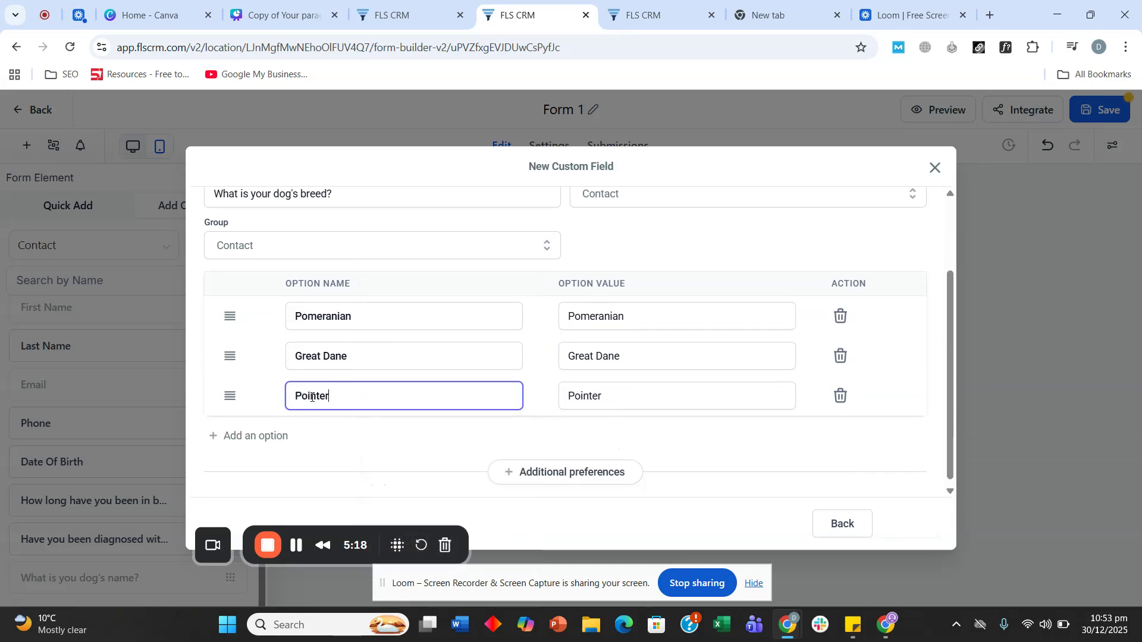
{"action": "scroll", "coordinate": [527, 411], "scroll_direction": "down", "scroll_amount": 1}
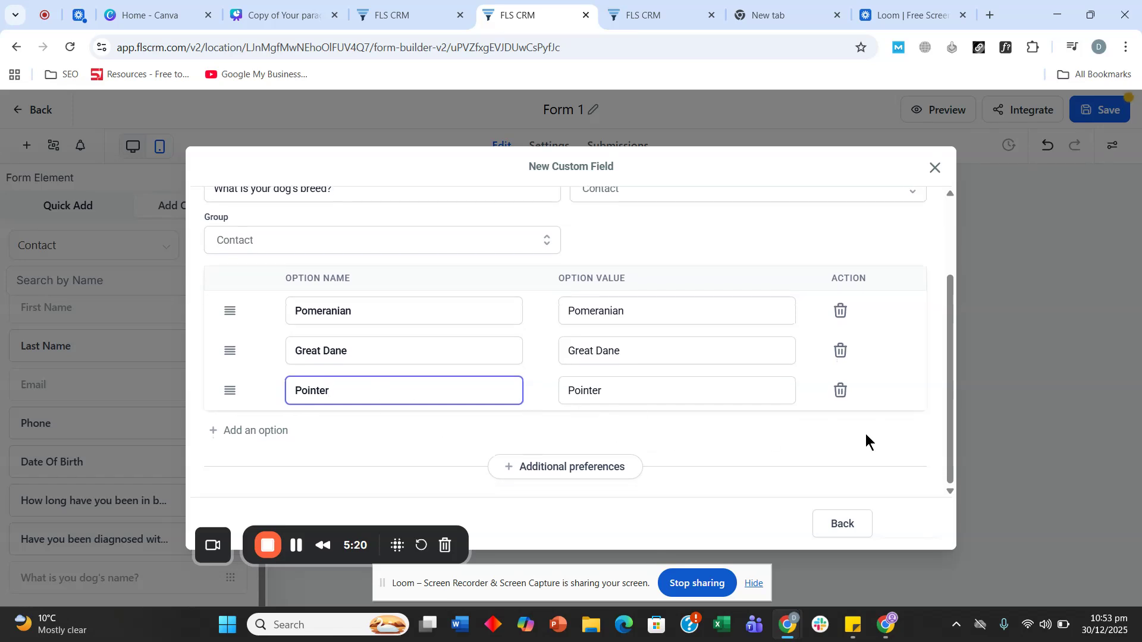
{"action": "left_click", "coordinate": [911, 531]}
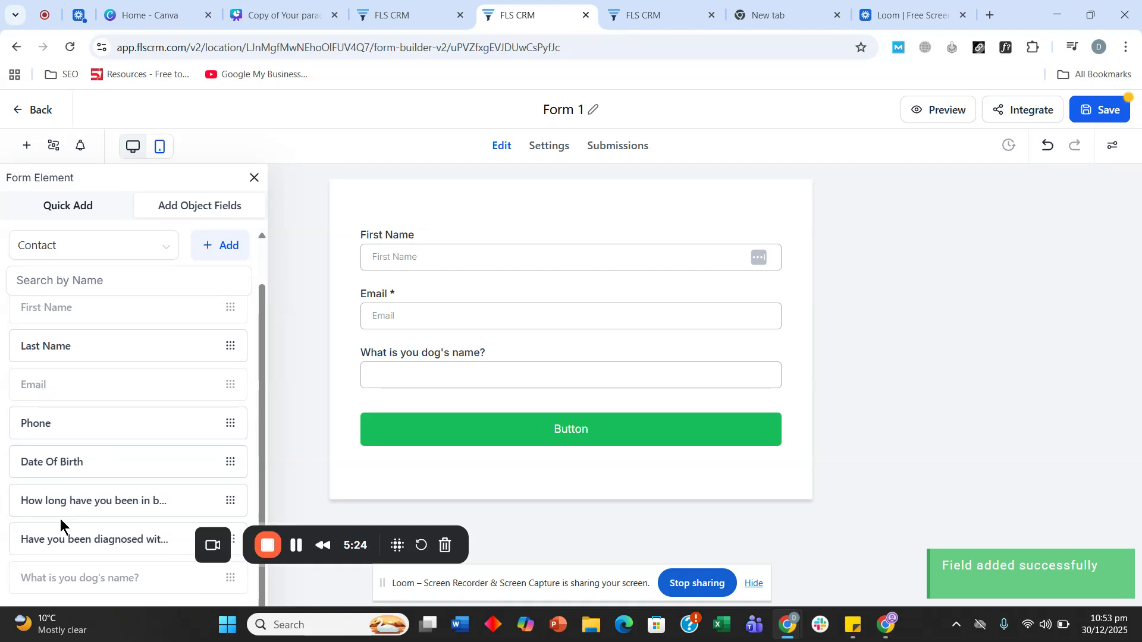
- Place 'What is your dog's breed?' below the dog's name question on Form 1 and save
{"action": "scroll", "coordinate": [83, 548], "scroll_direction": "down", "scroll_amount": 1}
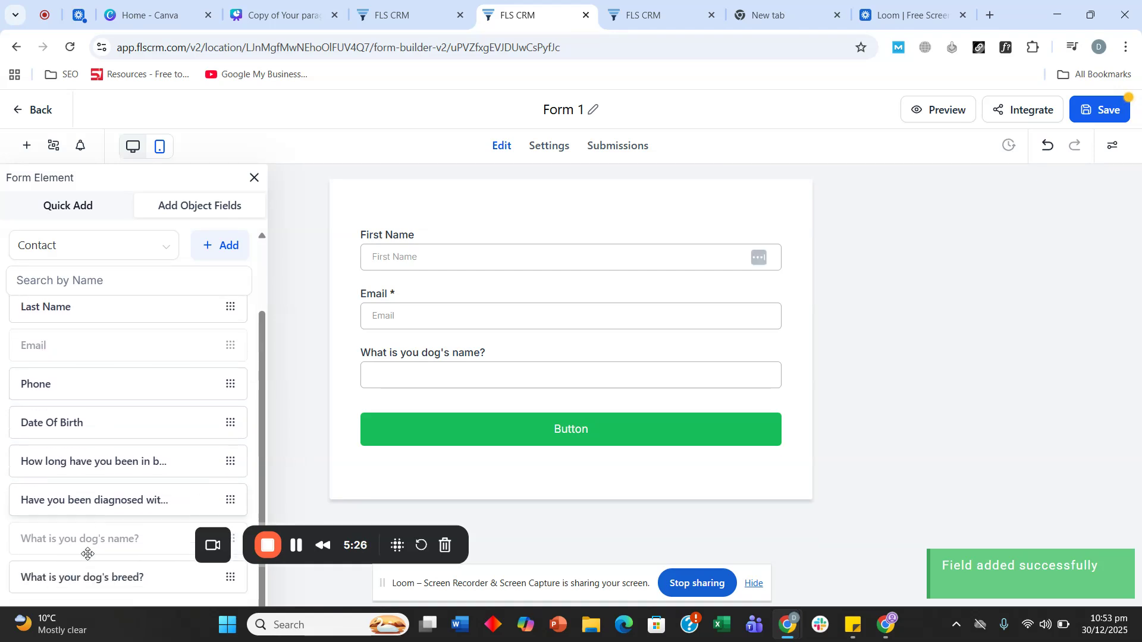
{"action": "left_click_drag", "start_coordinate": [94, 578], "coordinate": [449, 423]}
{"action": "left_click", "coordinate": [305, 406]}
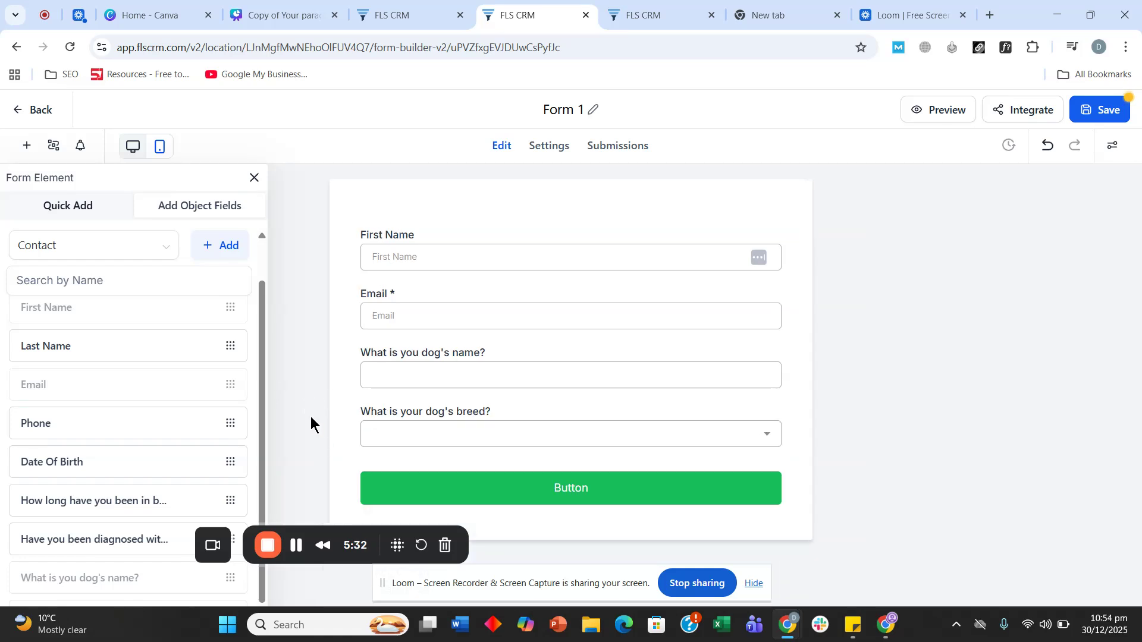
{"action": "left_click", "coordinate": [1093, 115]}
- Review the Canva example's form and email-personalization steps, then go to FLS CRM's workflow list
{"action": "left_click", "coordinate": [161, 13]}
{"action": "left_click", "coordinate": [258, 3]}
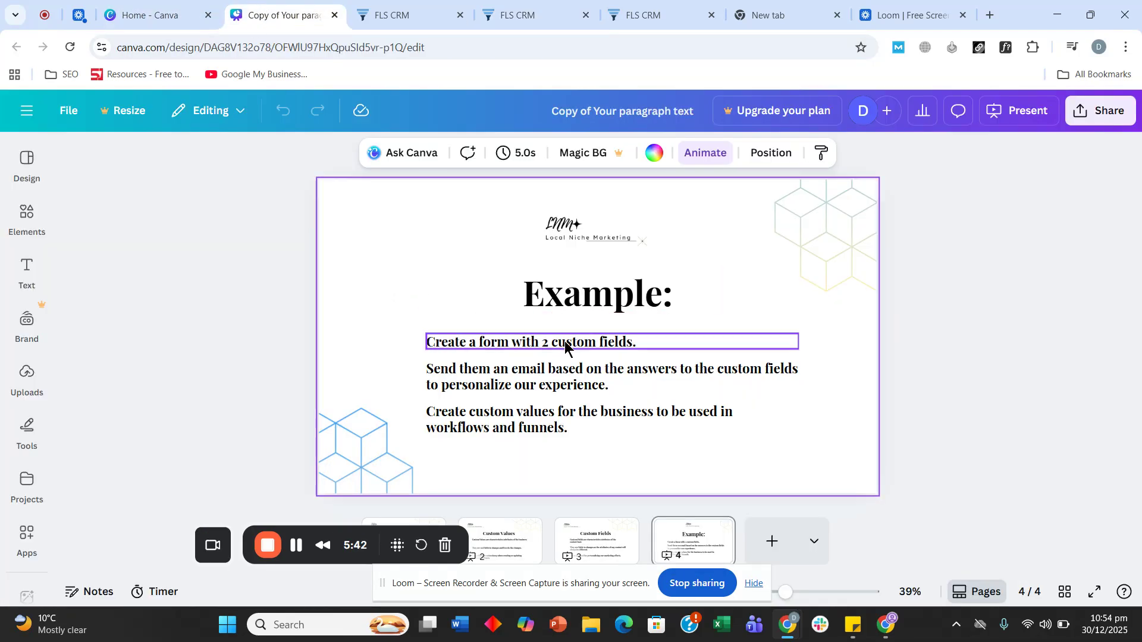
{"action": "left_click", "coordinate": [565, 341]}
{"action": "left_click", "coordinate": [519, 377]}
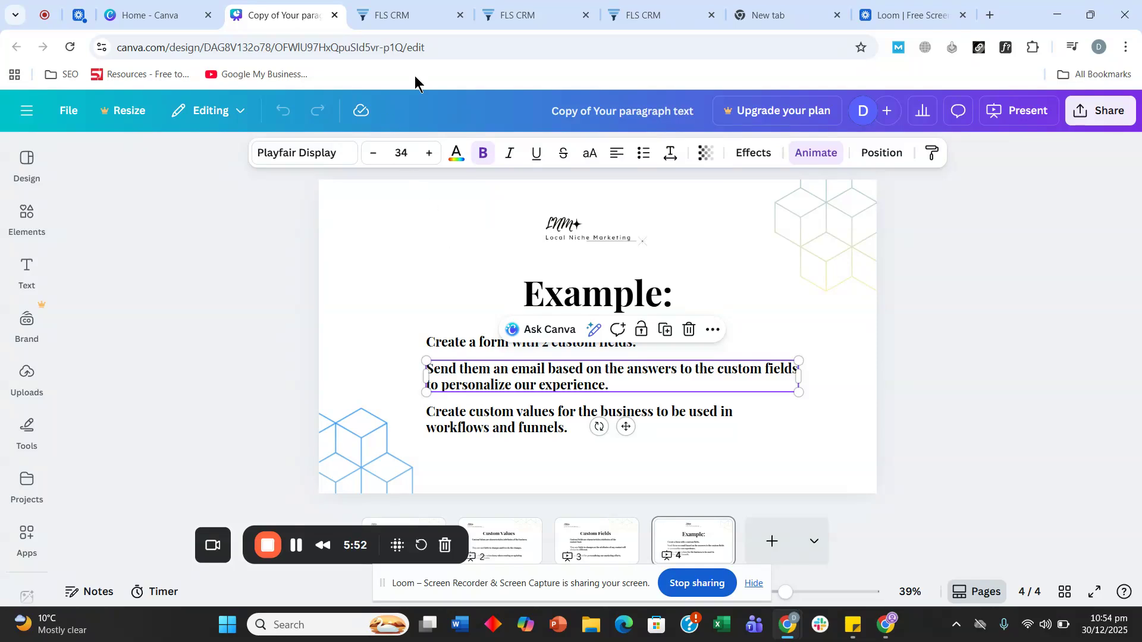
{"action": "left_click", "coordinate": [402, 7]}
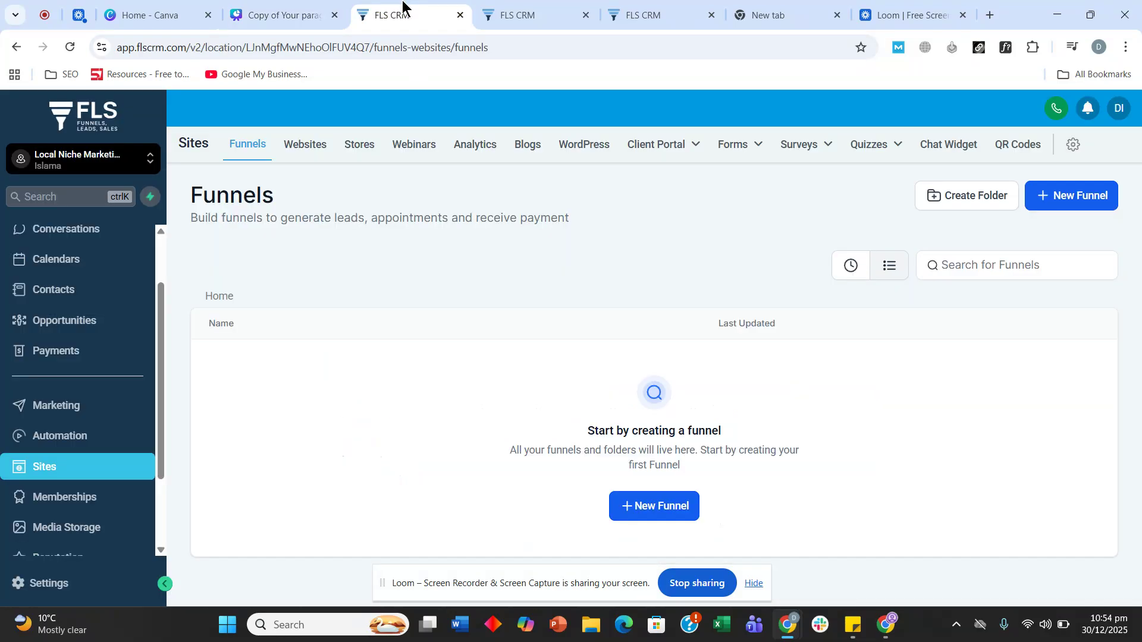
{"action": "left_click", "coordinate": [622, 11]}
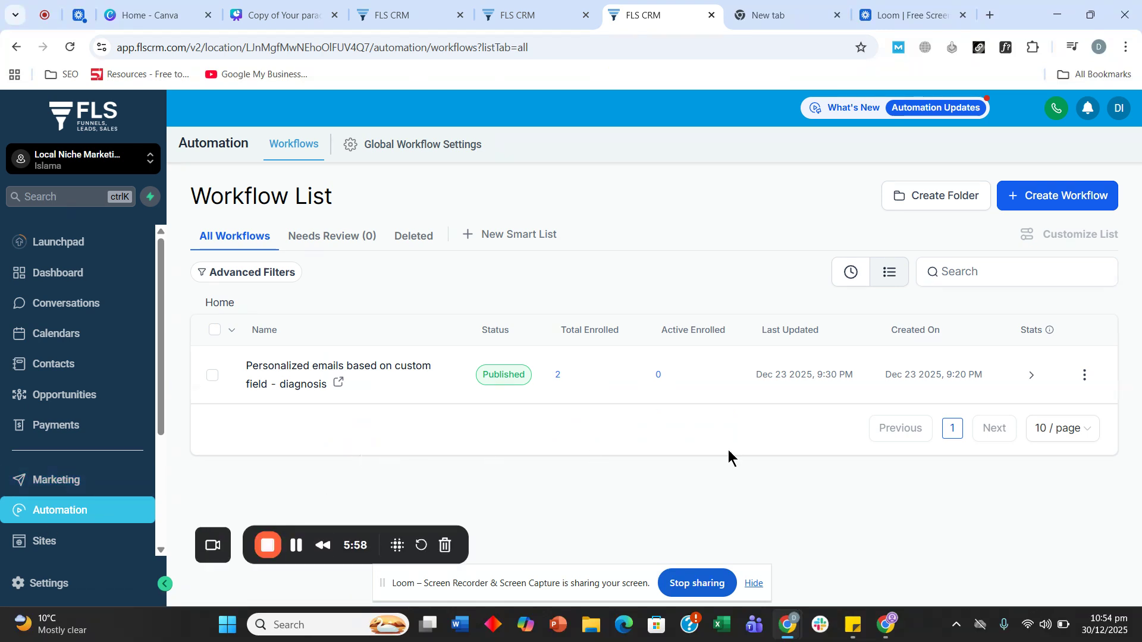
- Start a workflow from scratch with a Form Submitted trigger
{"action": "left_click", "coordinate": [1027, 195]}
{"action": "left_click", "coordinate": [954, 233]}
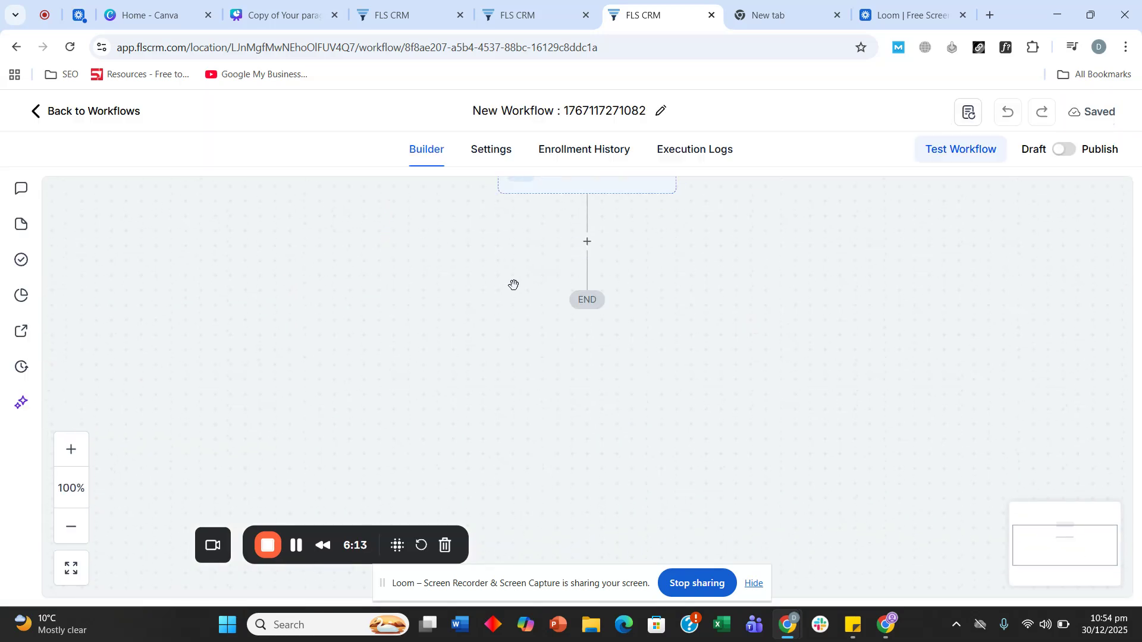
{"action": "scroll", "coordinate": [553, 262], "scroll_direction": "up", "scroll_amount": 1}
{"action": "left_click", "coordinate": [556, 205]}
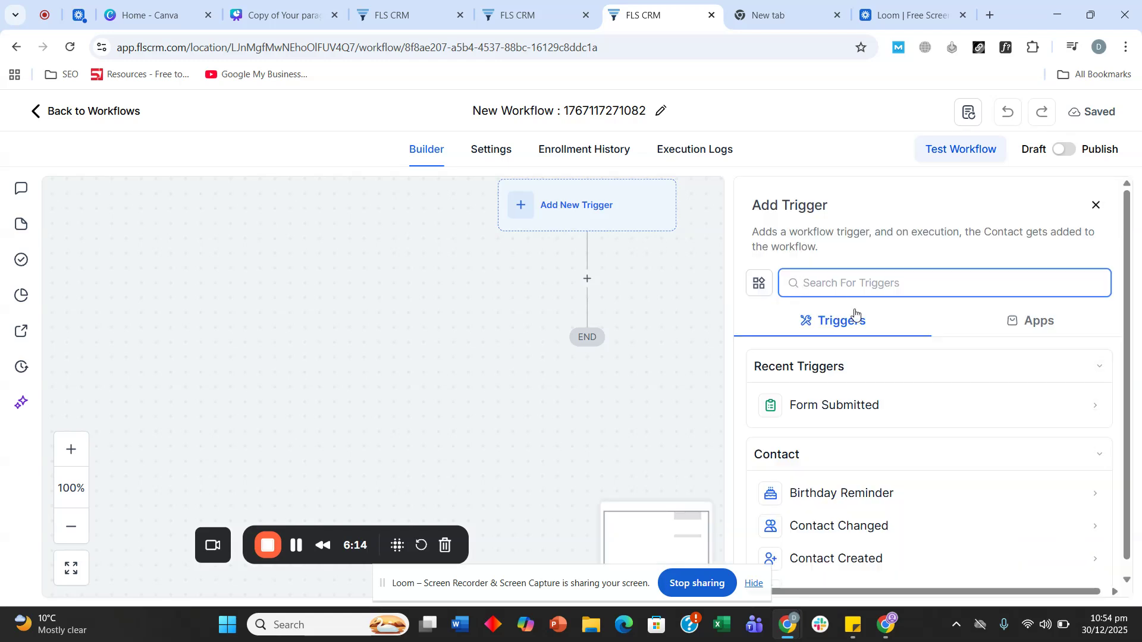
{"action": "left_click", "coordinate": [833, 410]}
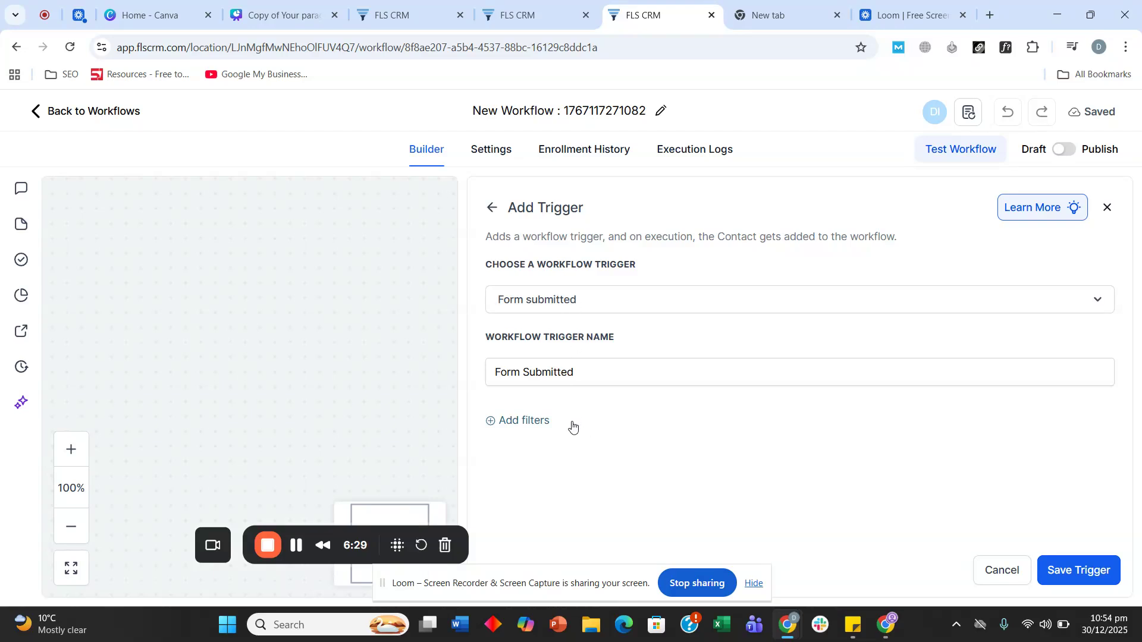
- Filter the trigger to Form is Form 1 and save it
{"action": "left_click", "coordinate": [529, 423]}
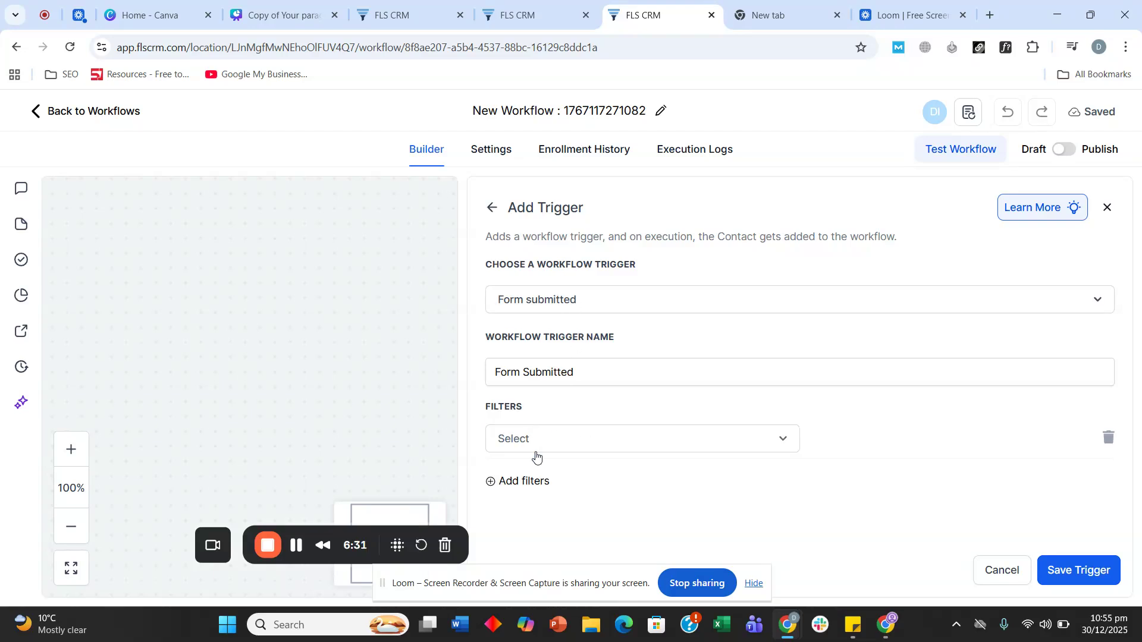
{"action": "left_click", "coordinate": [537, 449]}
{"action": "scroll", "coordinate": [537, 450], "scroll_direction": "down", "scroll_amount": 2}
{"action": "left_click", "coordinate": [538, 466]}
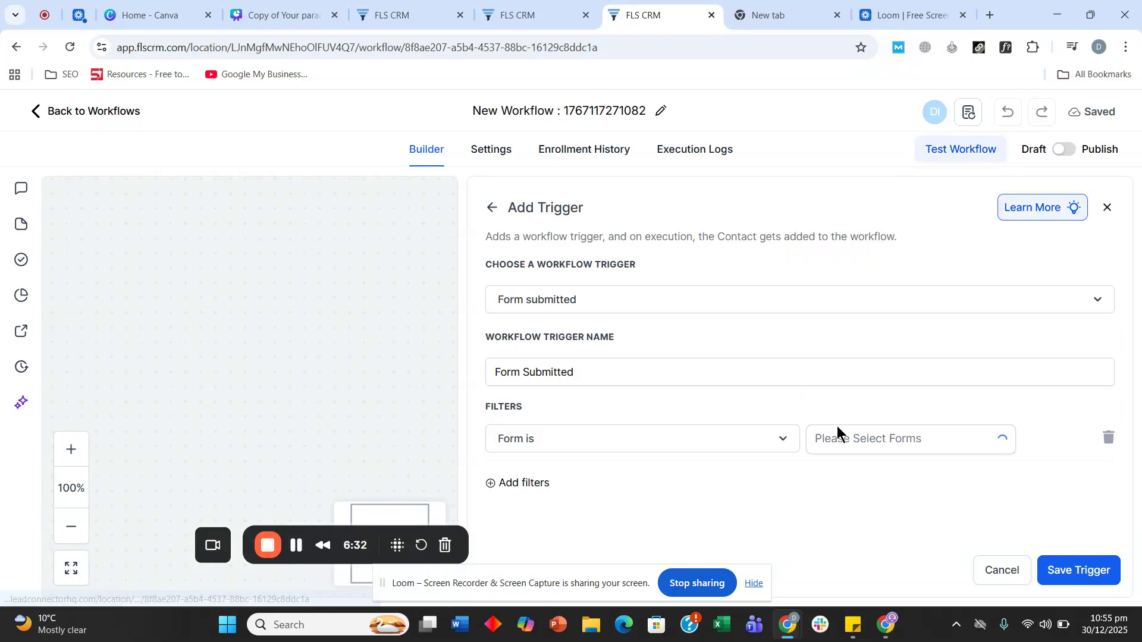
{"action": "left_click", "coordinate": [846, 441]}
{"action": "left_click", "coordinate": [856, 473]}
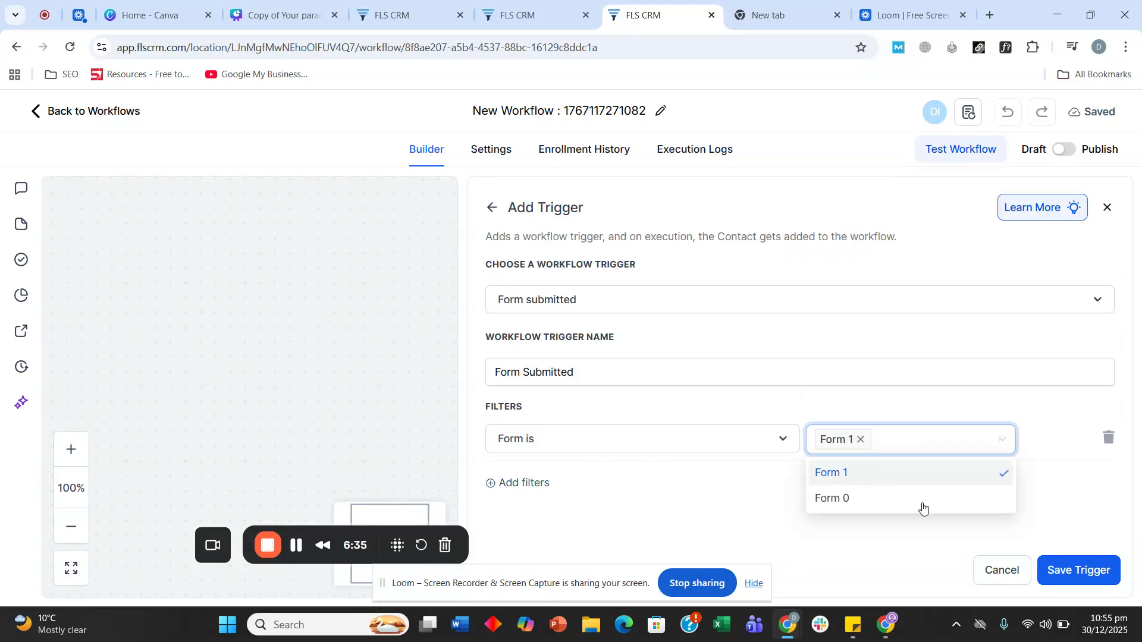
{"action": "left_click", "coordinate": [1109, 572]}
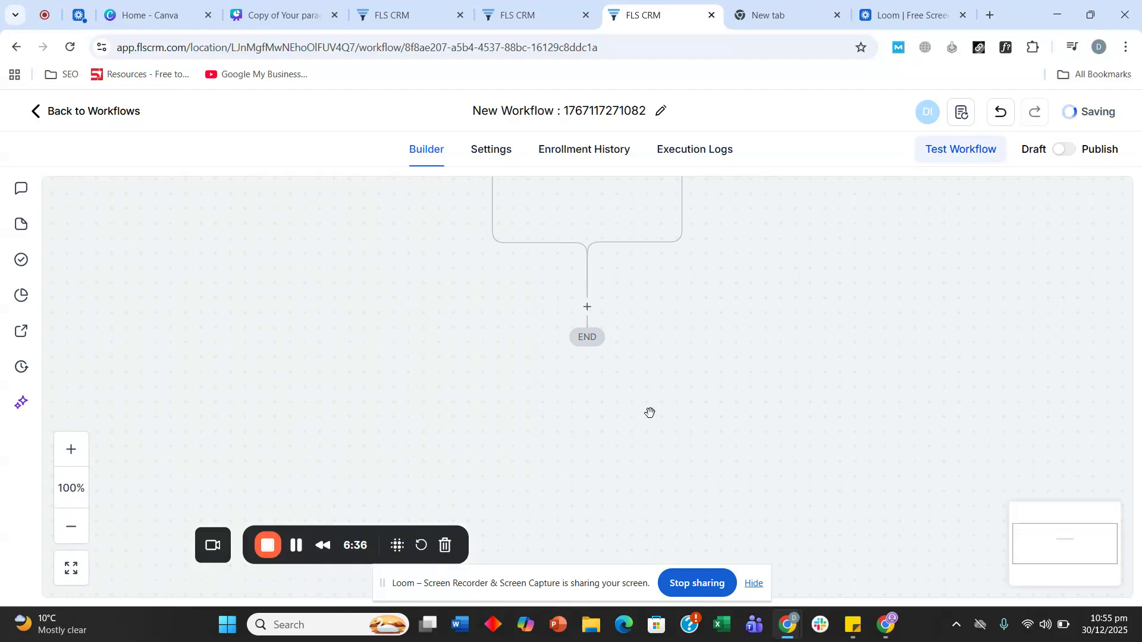
- Add a Create Opportunity action with Opportunity Name set to the contact's First Name
{"action": "left_click", "coordinate": [587, 308]}
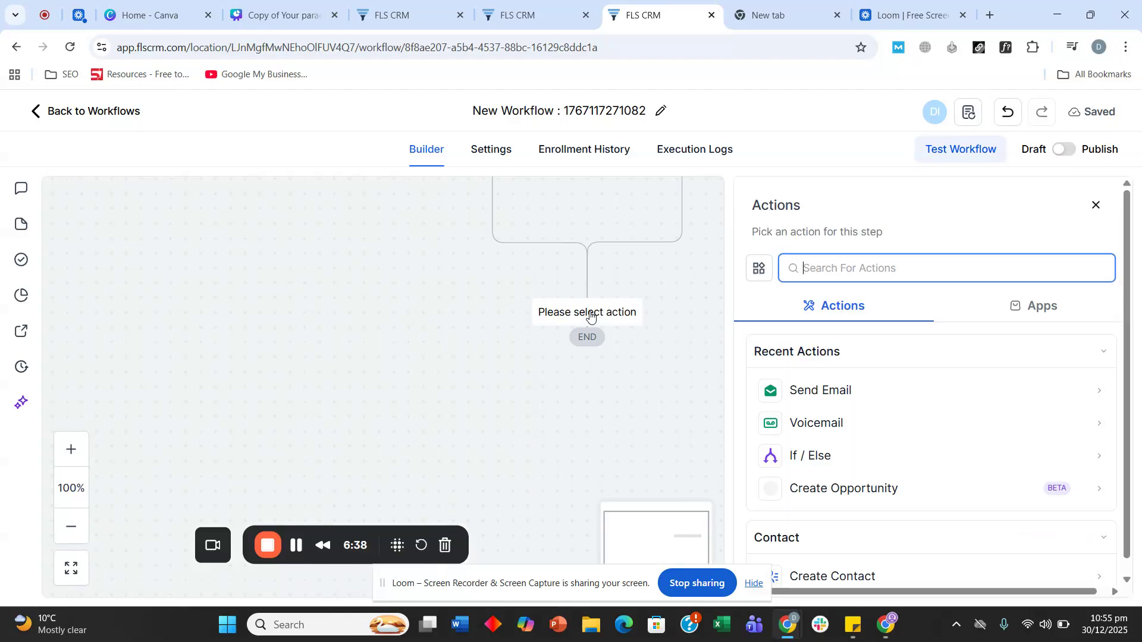
{"action": "left_click", "coordinate": [802, 490]}
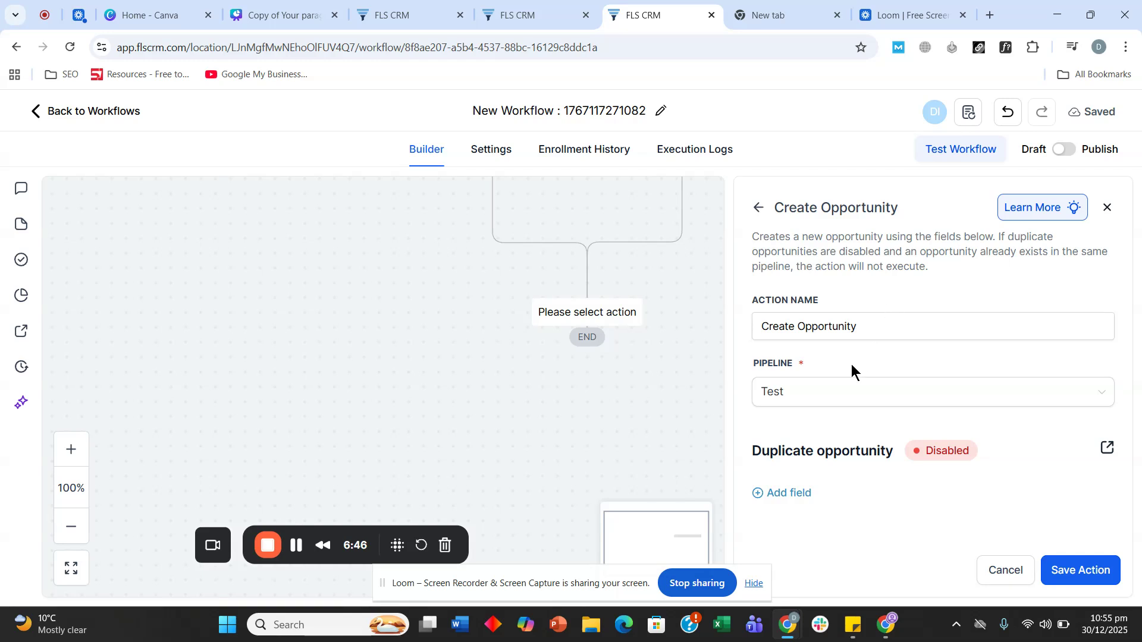
{"action": "left_click", "coordinate": [785, 493]}
{"action": "left_click", "coordinate": [827, 494]}
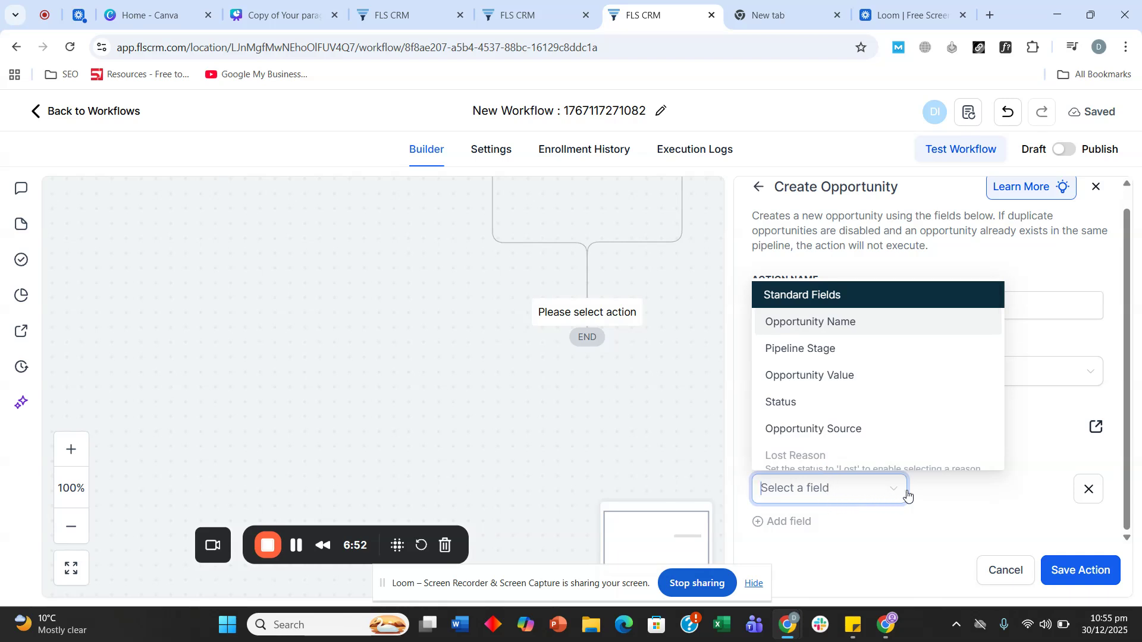
{"action": "left_click", "coordinate": [888, 323]}
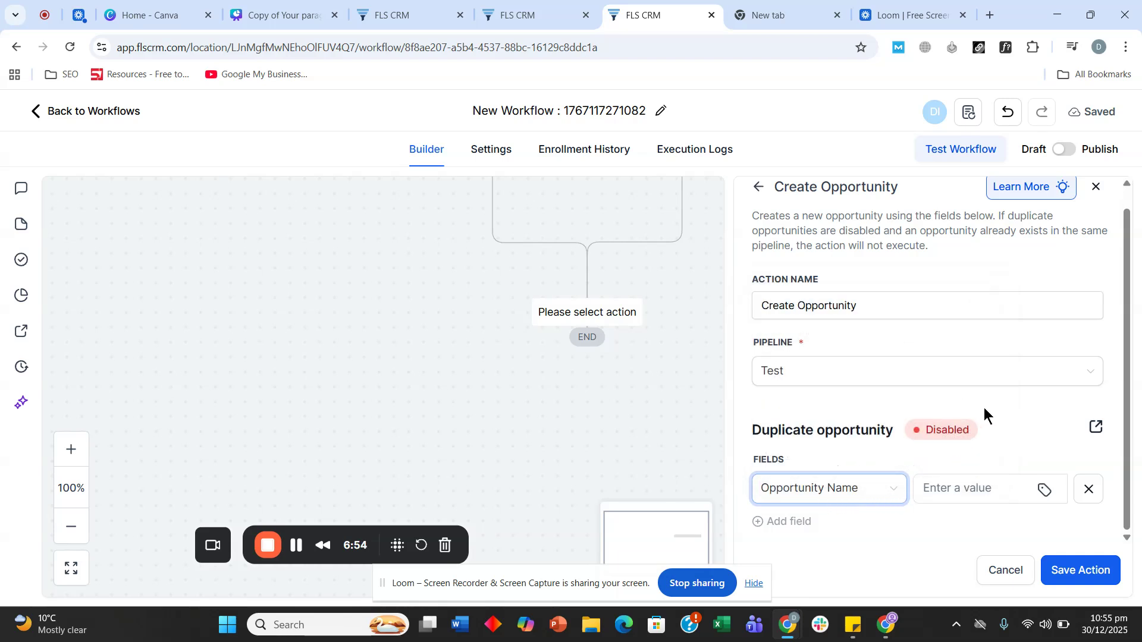
{"action": "left_click", "coordinate": [984, 489]}
{"action": "left_click", "coordinate": [1038, 494]}
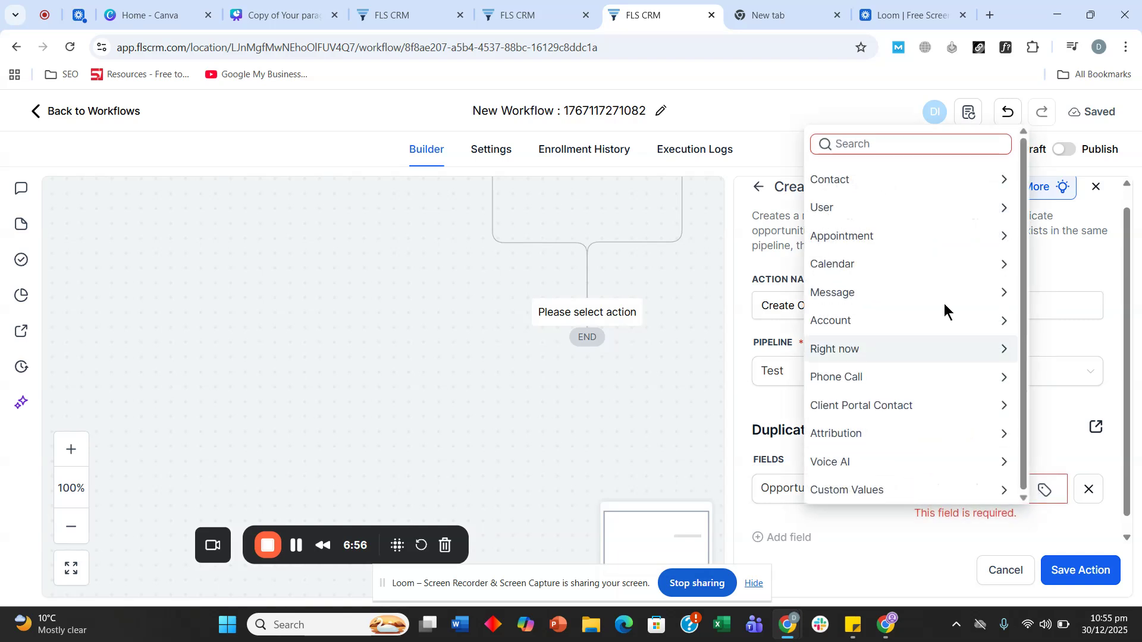
{"action": "left_click", "coordinate": [886, 179]}
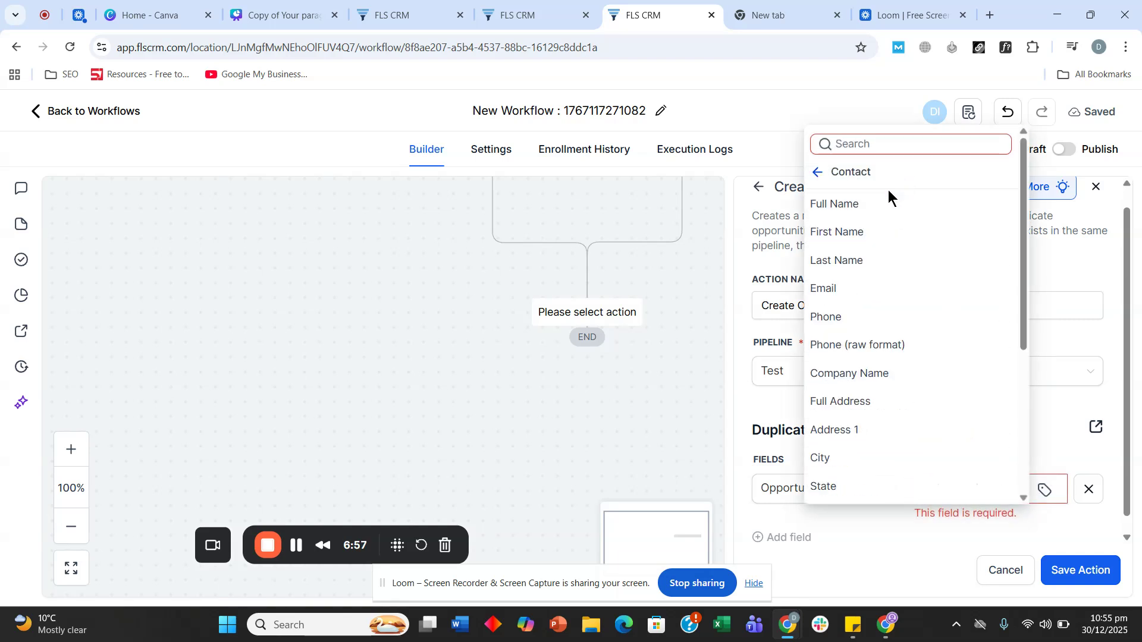
{"action": "left_click", "coordinate": [839, 231]}
{"action": "left_click", "coordinate": [1080, 584]}
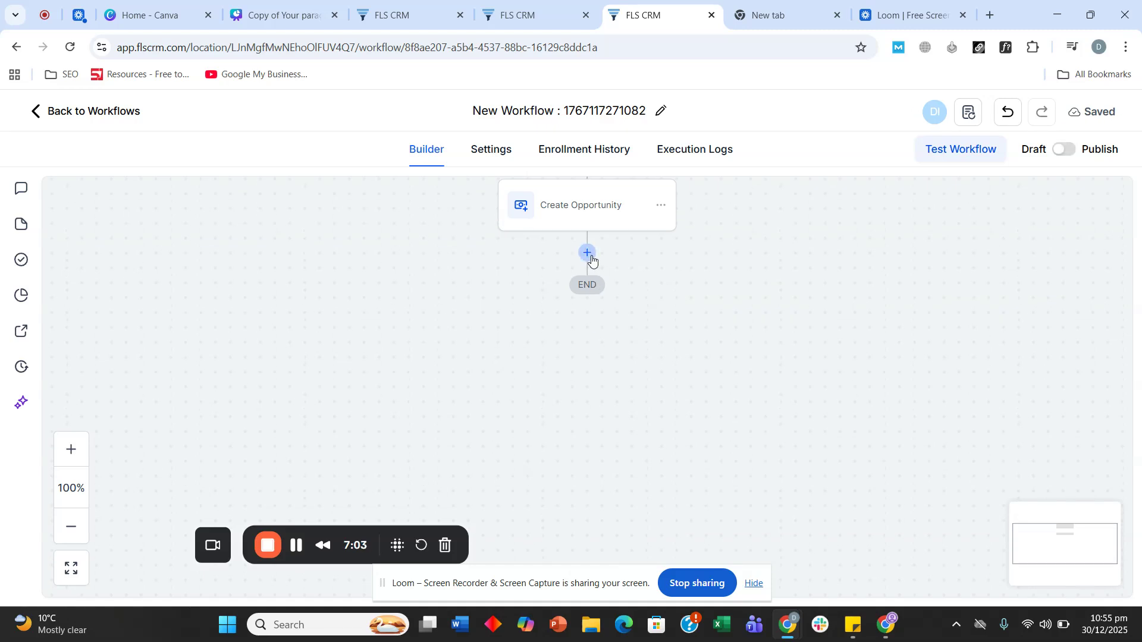
- Add an If/Else condition that checks the 'What is your dog's breed?' field
{"action": "left_click", "coordinate": [588, 253]}
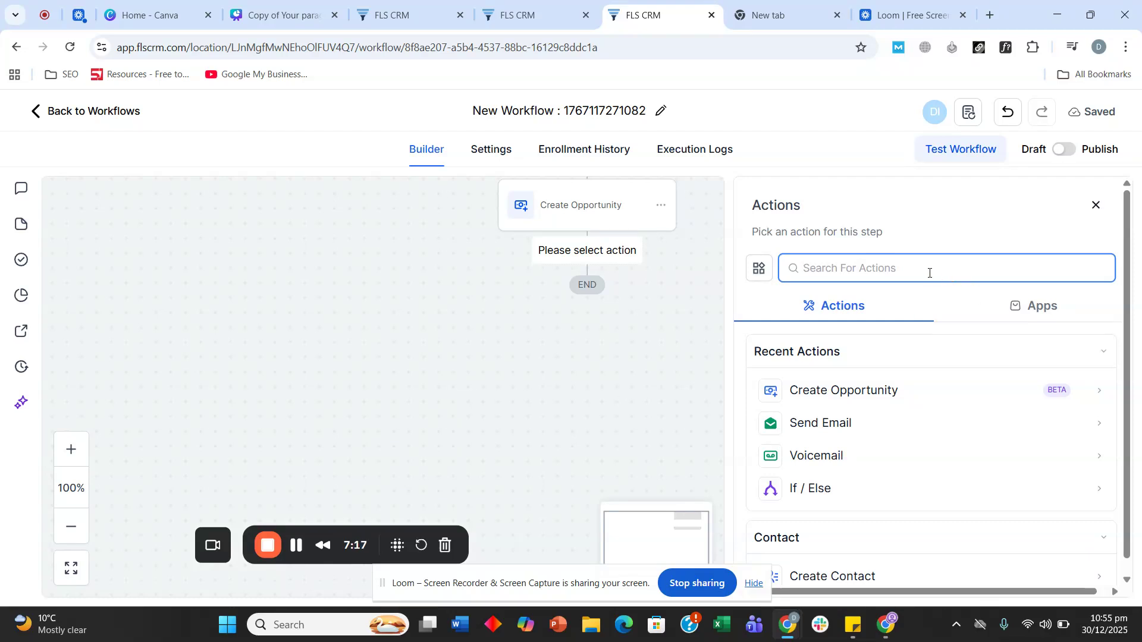
{"action": "left_click", "coordinate": [794, 485]}
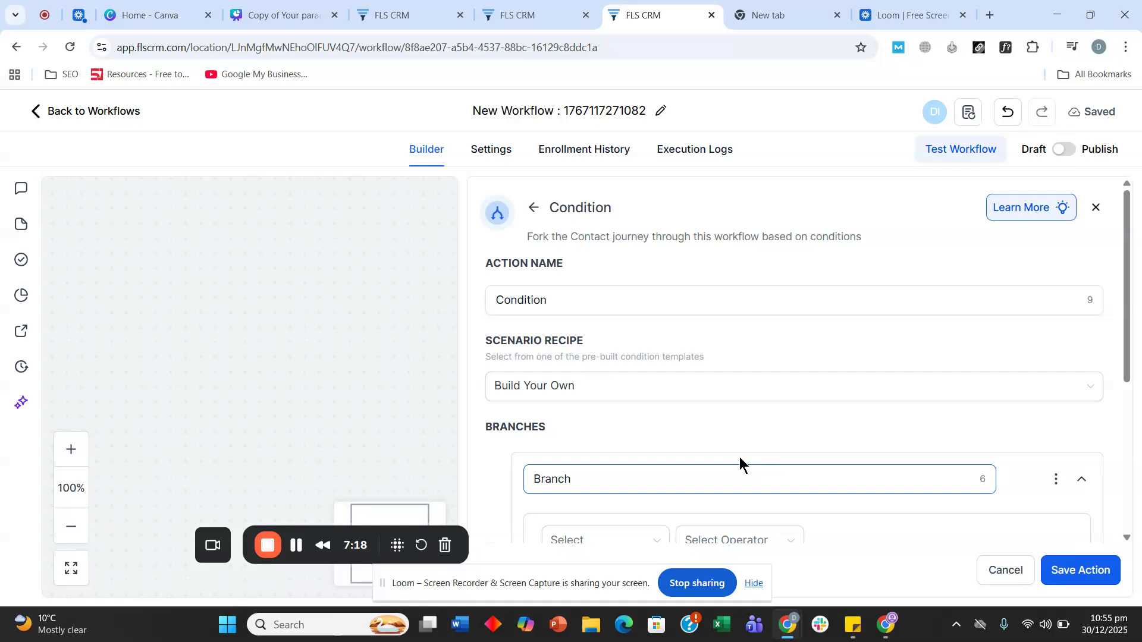
{"action": "scroll", "coordinate": [540, 329], "scroll_direction": "down", "scroll_amount": 1}
{"action": "scroll", "coordinate": [540, 329], "scroll_direction": "down", "scroll_amount": 3}
{"action": "left_click", "coordinate": [627, 260]}
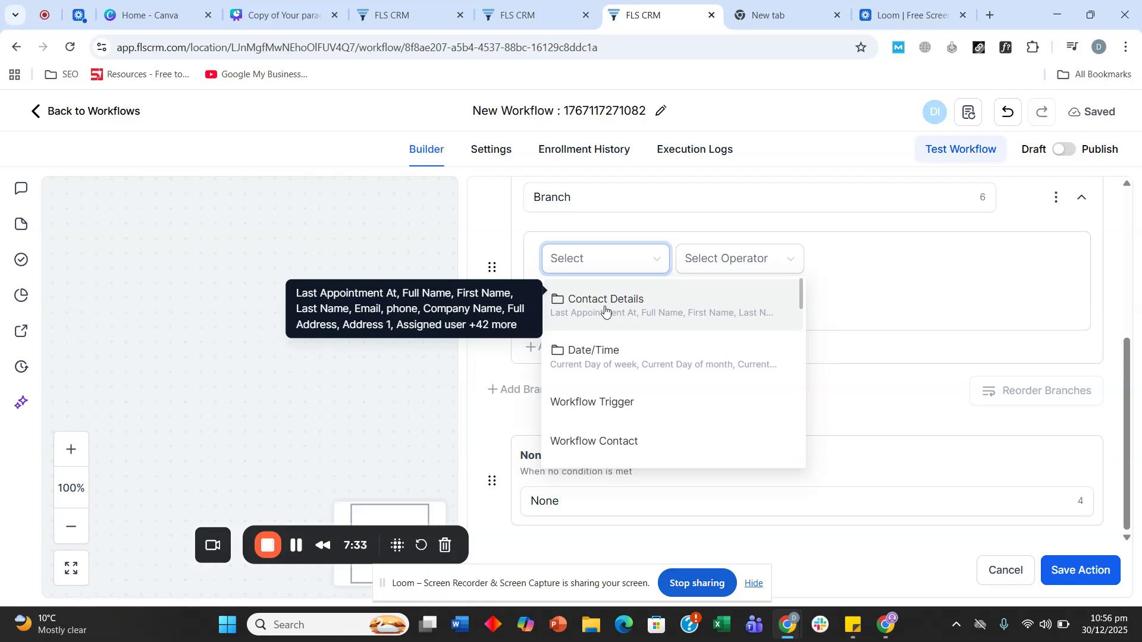
{"action": "left_click", "coordinate": [629, 315]}
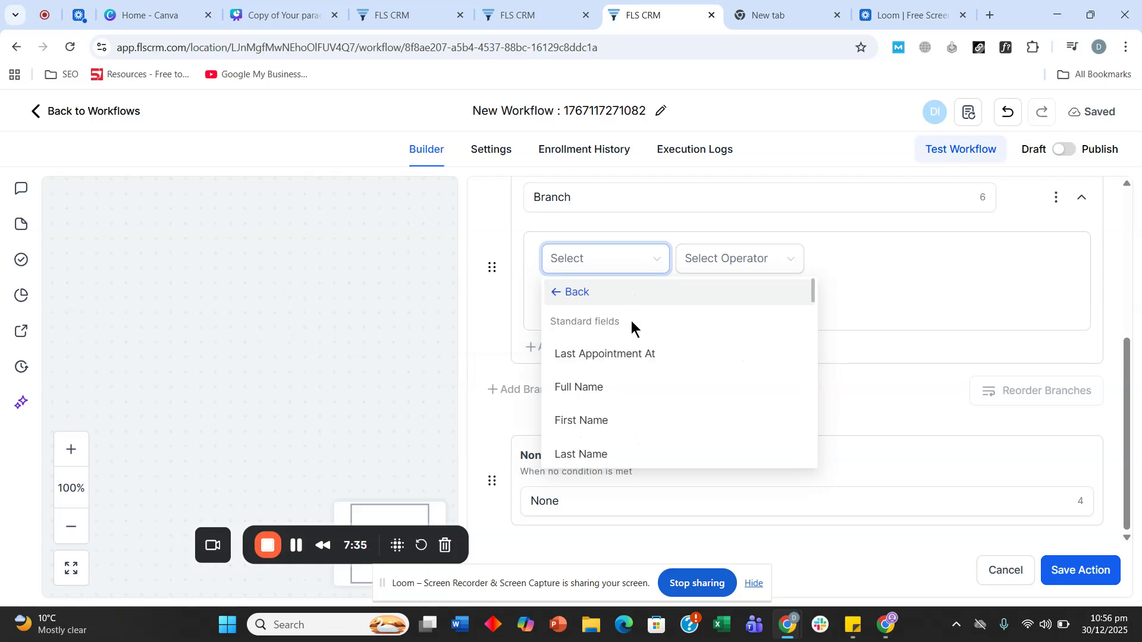
{"action": "scroll", "coordinate": [631, 326], "scroll_direction": "down", "scroll_amount": 8}
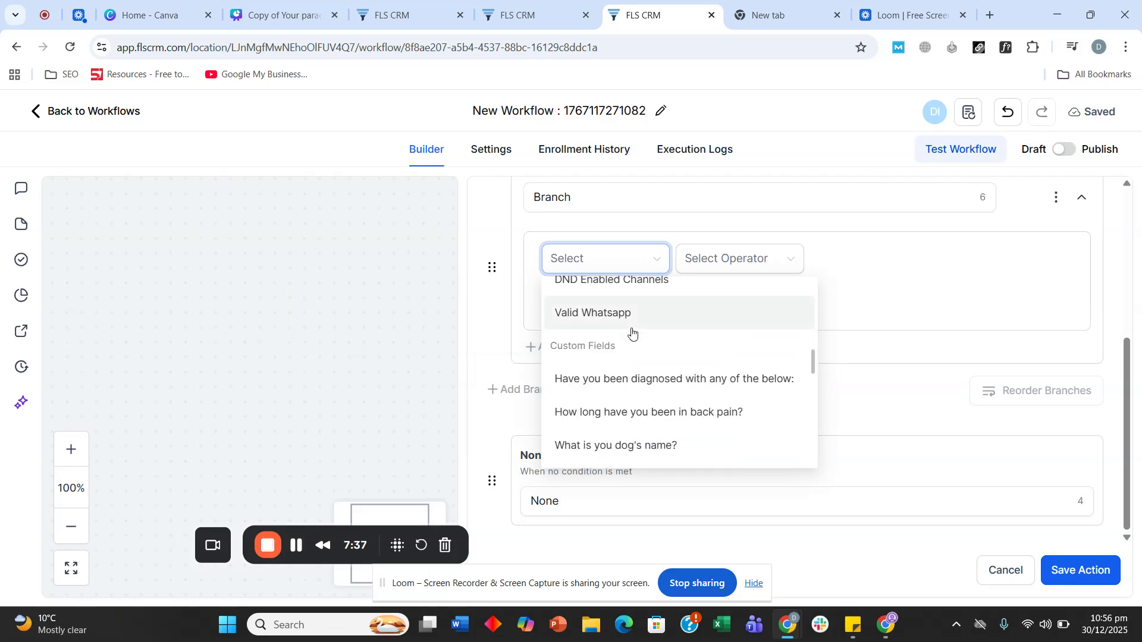
{"action": "scroll", "coordinate": [632, 332], "scroll_direction": "down", "scroll_amount": 2}
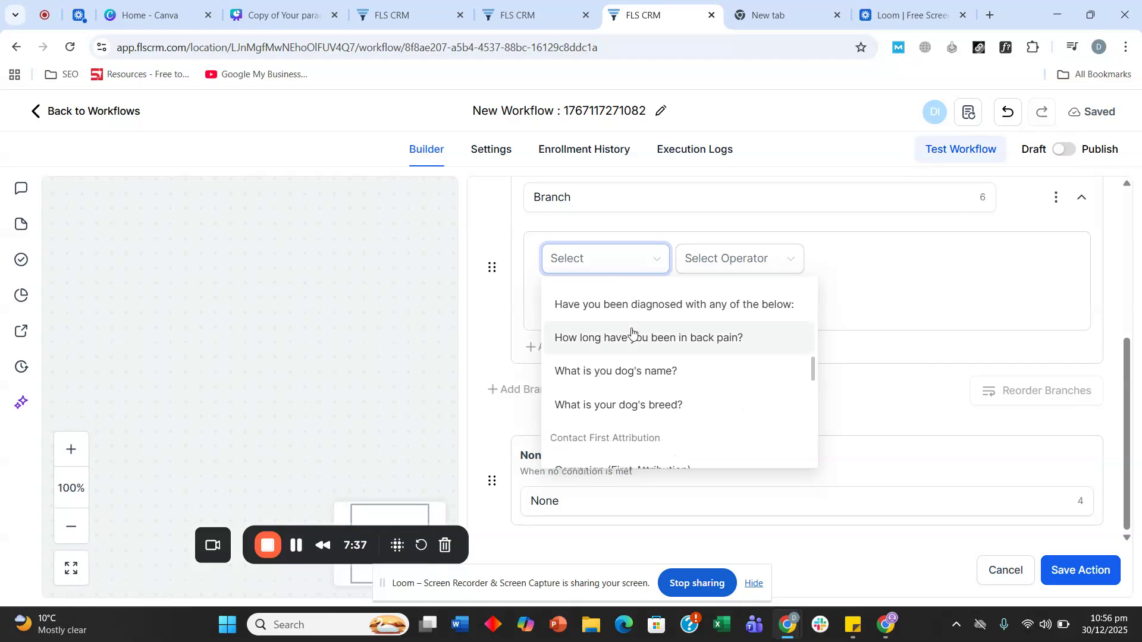
{"action": "left_click", "coordinate": [589, 406]}
- Set the condition to Includes Pomeranian and save the step
{"action": "left_click", "coordinate": [719, 259]}
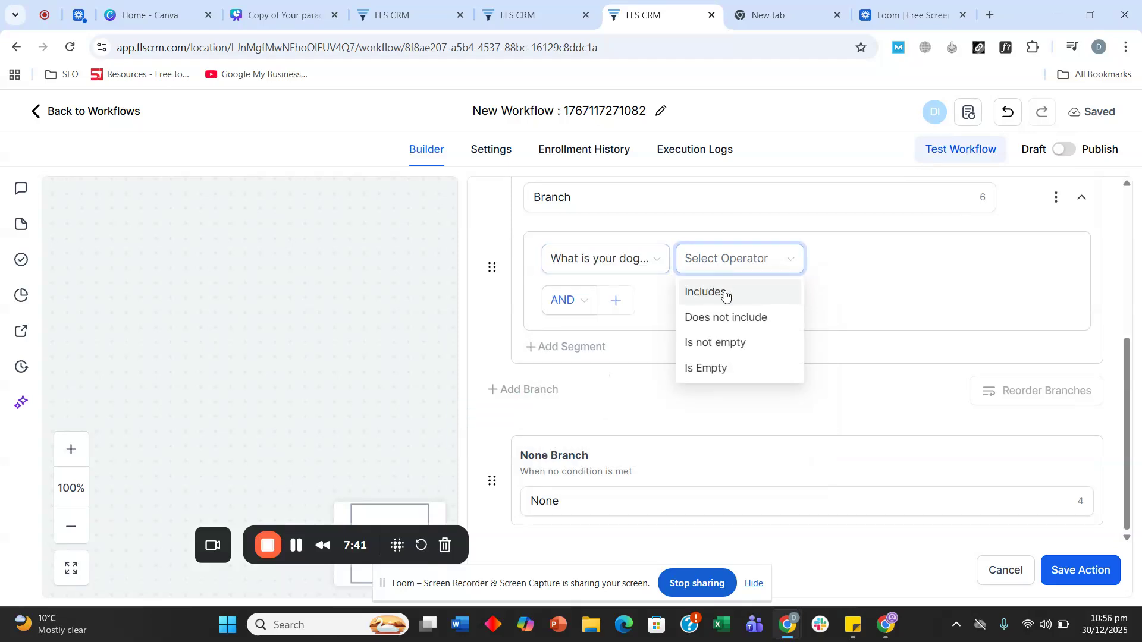
{"action": "left_click", "coordinate": [728, 297]}
{"action": "left_click", "coordinate": [858, 270]}
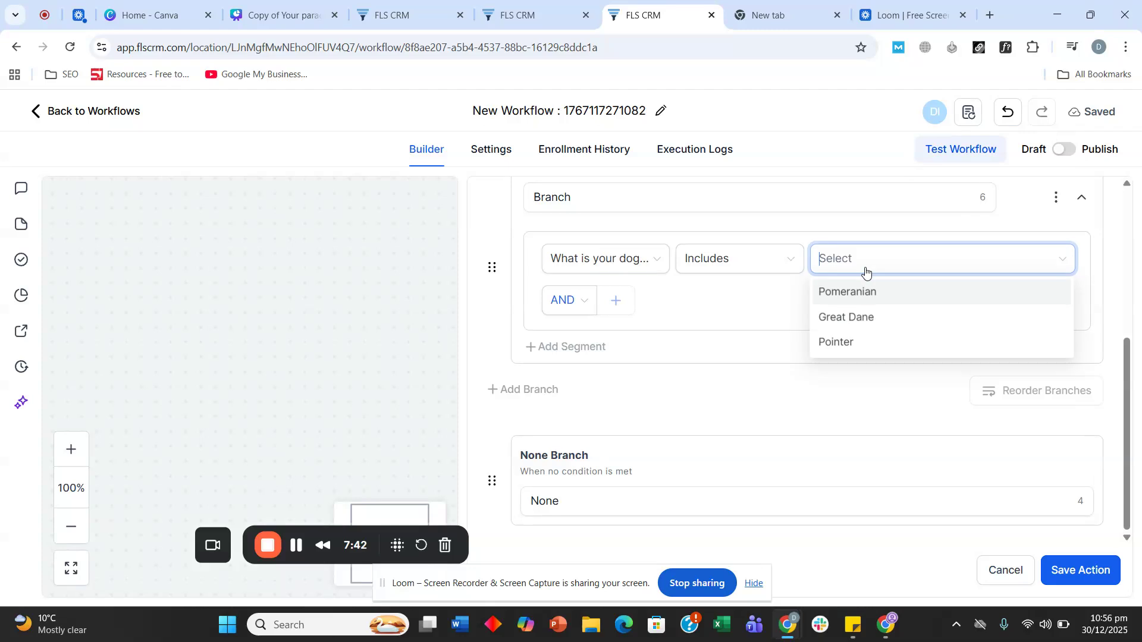
{"action": "left_click", "coordinate": [849, 295]}
{"action": "left_click", "coordinate": [1081, 572]}
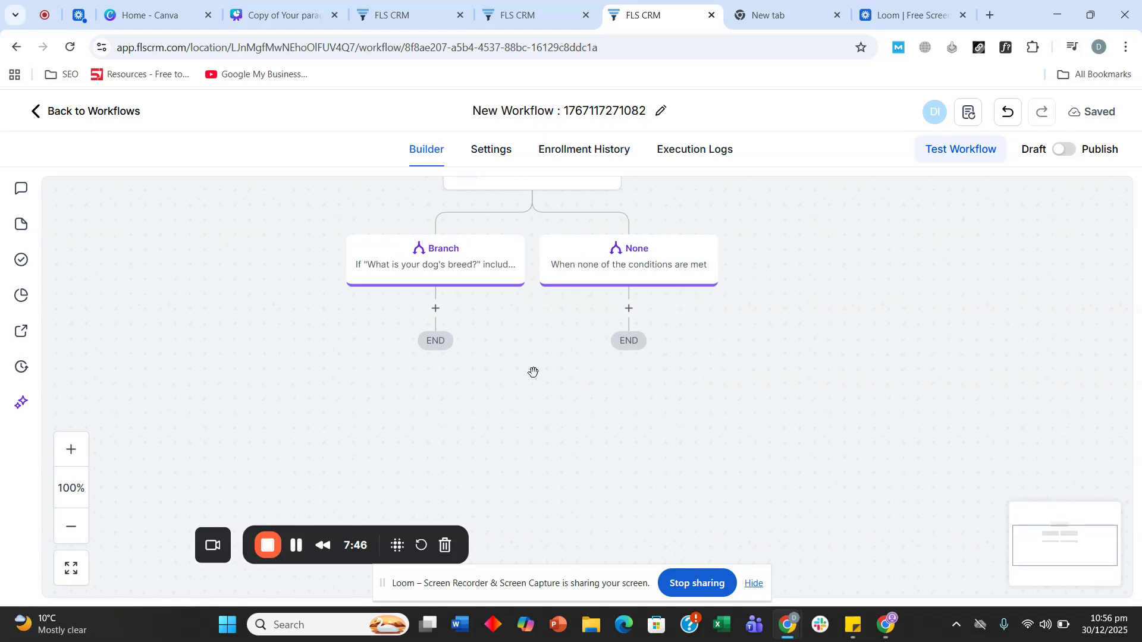
- Add a Send Email action under the Pomeranian branch
{"action": "left_click", "coordinate": [436, 308]}
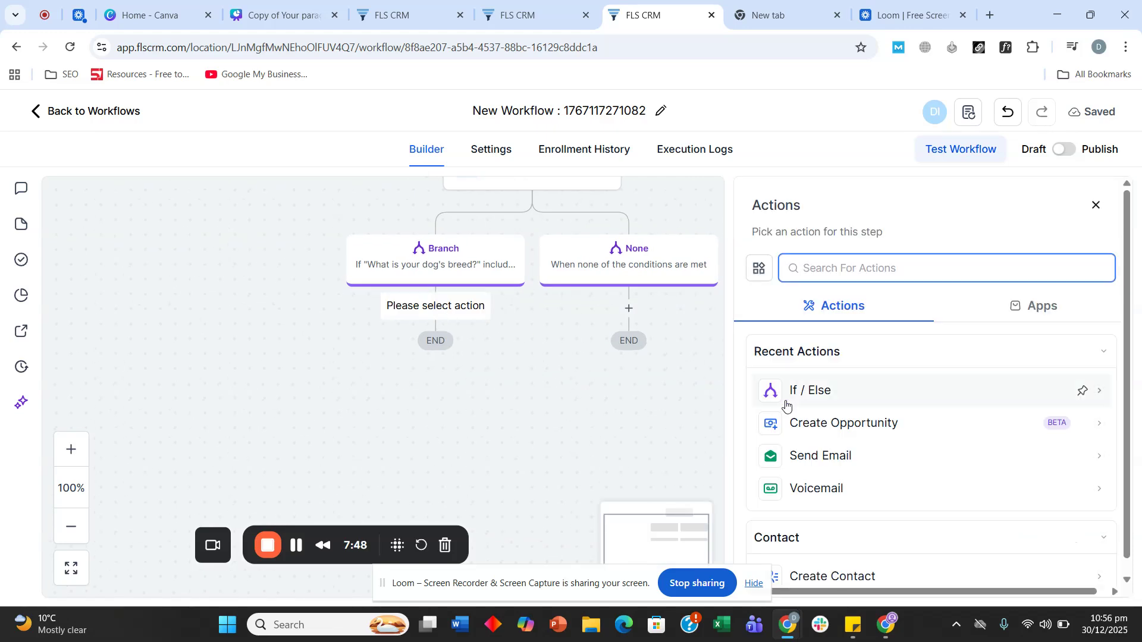
{"action": "left_click", "coordinate": [831, 457]}
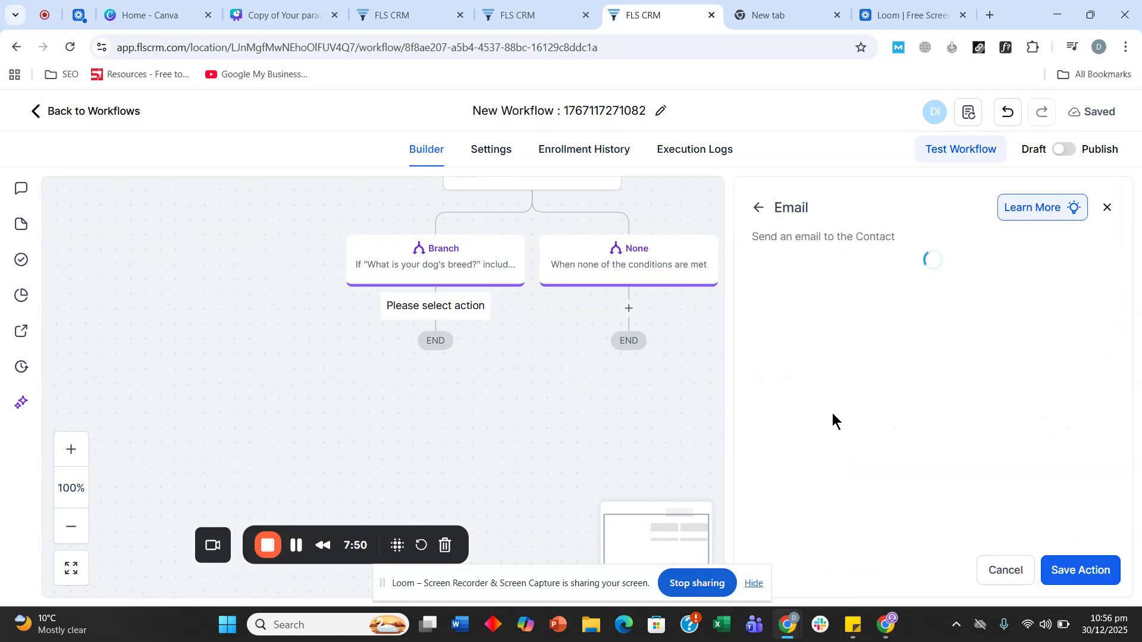
{"action": "scroll", "coordinate": [874, 326], "scroll_direction": "down", "scroll_amount": 8}
{"action": "scroll", "coordinate": [874, 331], "scroll_direction": "up", "scroll_amount": 6}
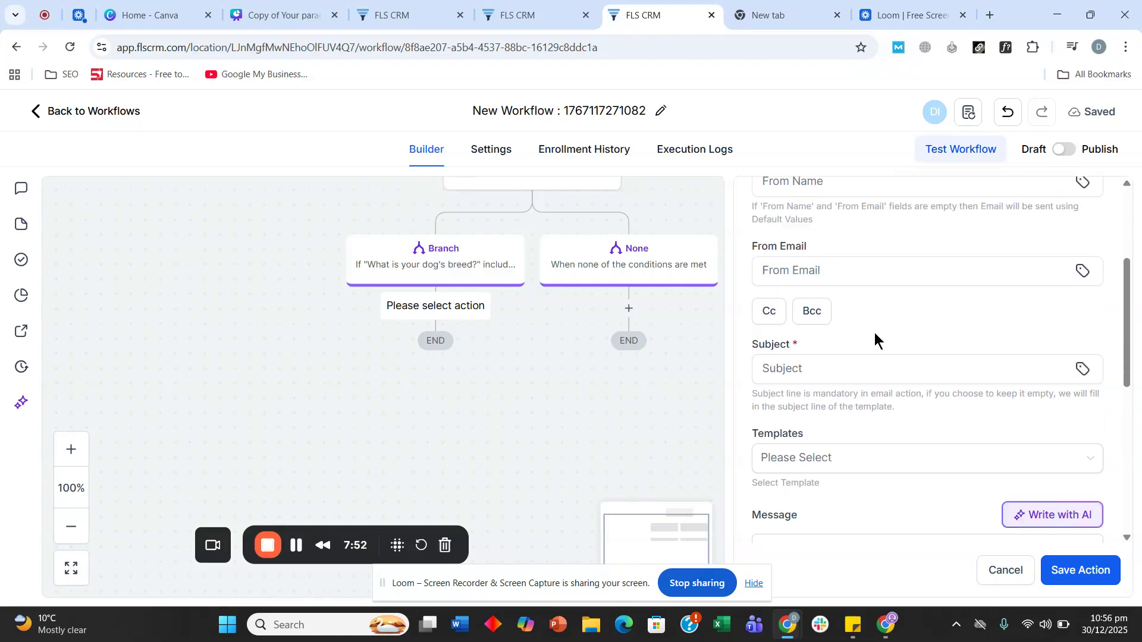
{"action": "scroll", "coordinate": [860, 411], "scroll_direction": "down", "scroll_amount": 1}
- Write the Pomeranian testimonial subject, reuse it as the message body, and save the email
{"action": "left_click", "coordinate": [833, 357]}
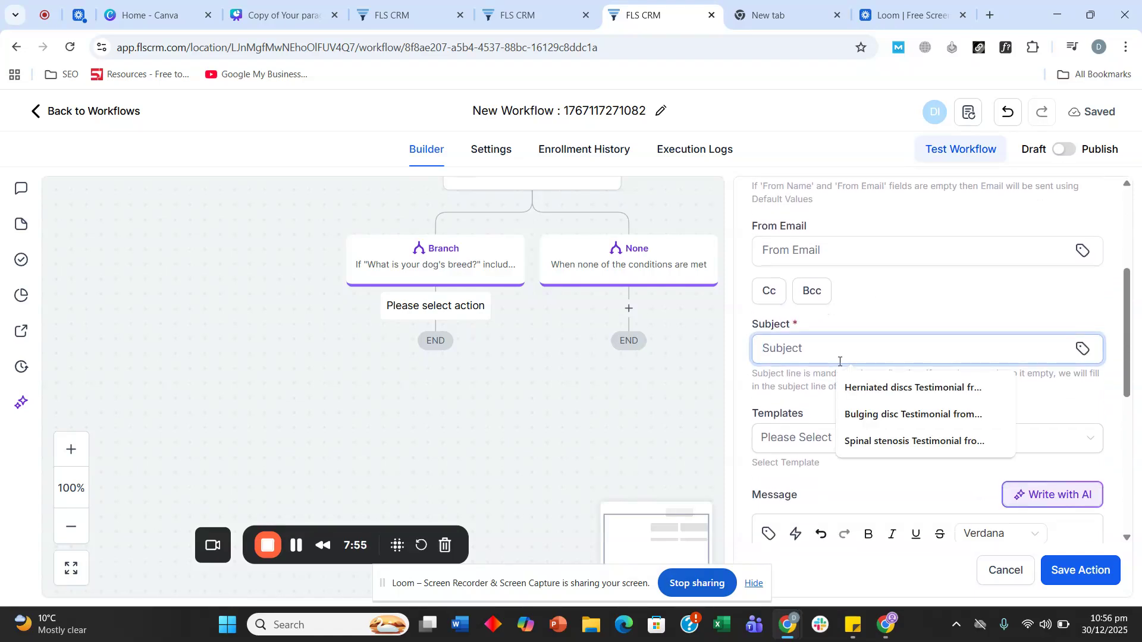
{"action": "type", "text": "Pomeranians are cute - here is a testimonial from alex"}
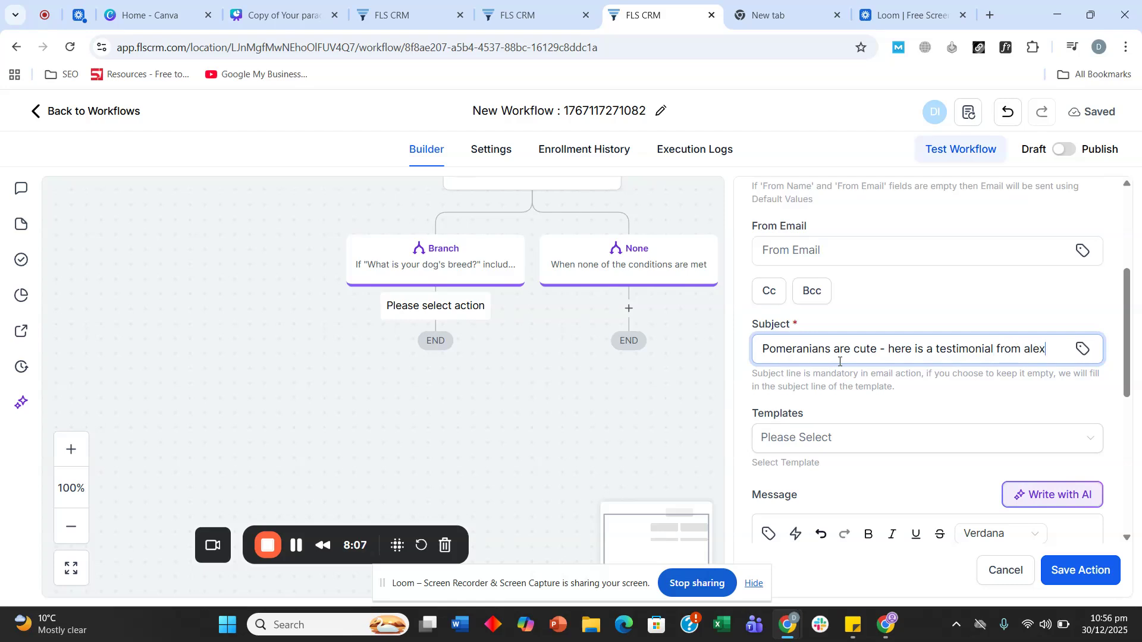
{"action": "triple_click", "coordinate": [839, 361]}
{"action": "key", "text": "ctrl+c"}
{"action": "scroll", "coordinate": [833, 423], "scroll_direction": "down", "scroll_amount": 3}
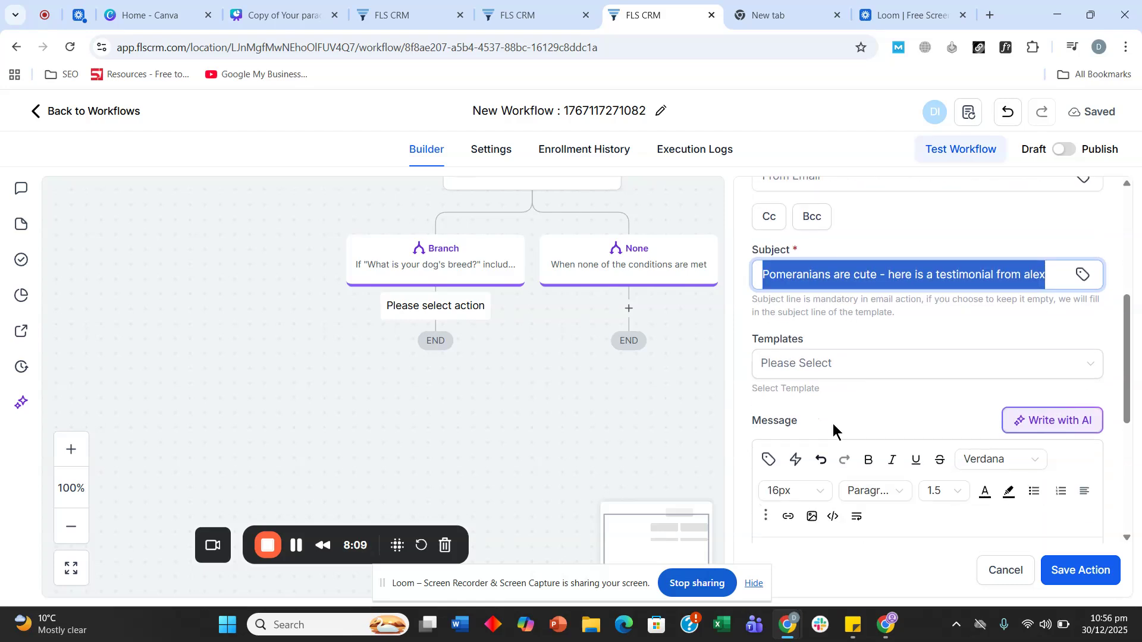
{"action": "left_click", "coordinate": [845, 494]}
{"action": "key", "text": "ctrl+v"}
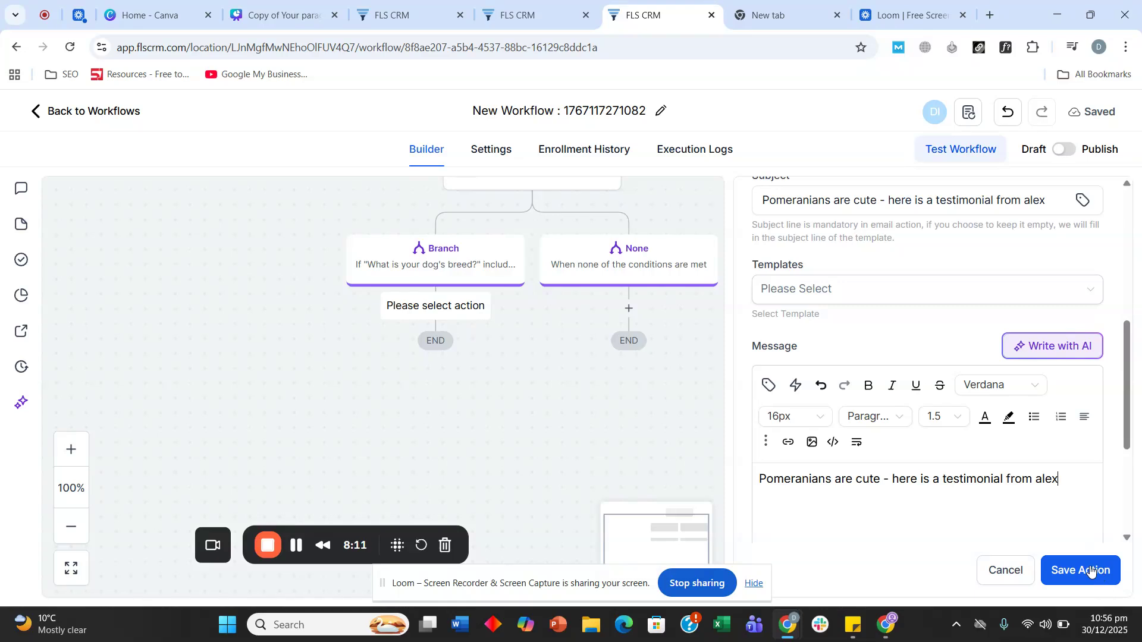
{"action": "left_click", "coordinate": [1090, 569]}
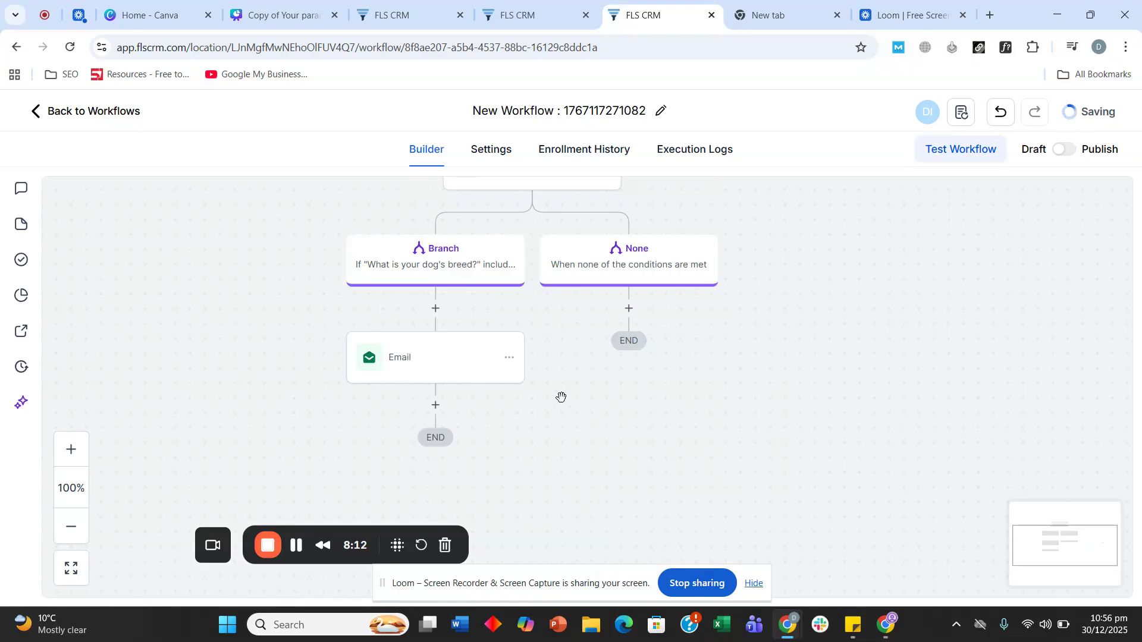
- Reopen the breed condition settings and duplicate the Pomeranian branch
{"action": "left_click", "coordinate": [463, 269]}
{"action": "scroll", "coordinate": [618, 341], "scroll_direction": "down", "scroll_amount": 3}
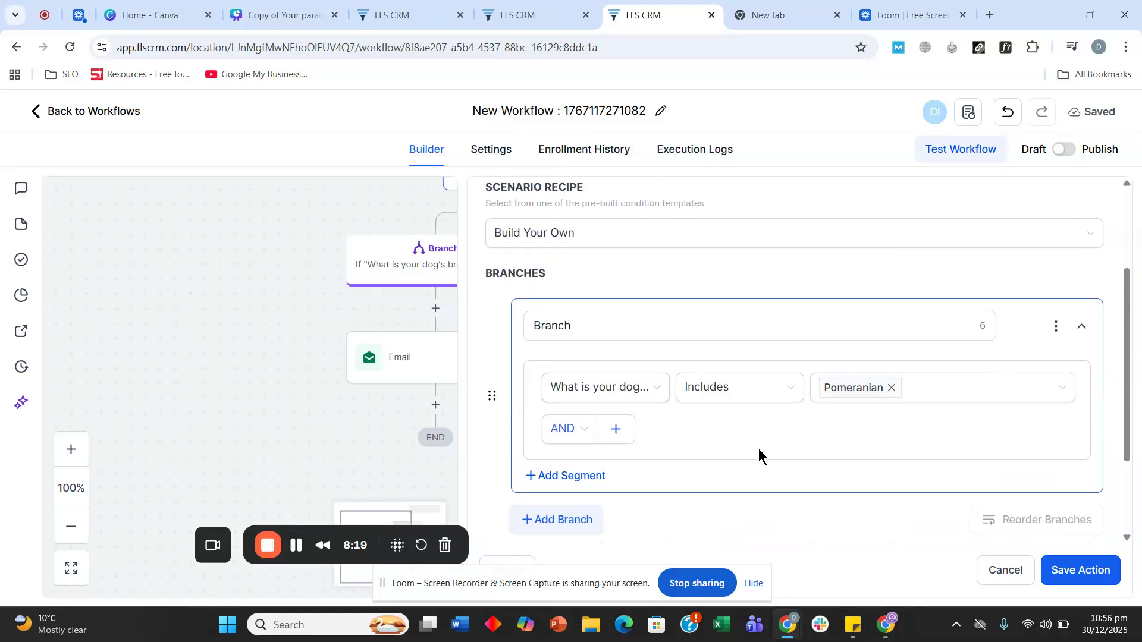
{"action": "scroll", "coordinate": [759, 449], "scroll_direction": "down", "scroll_amount": 1}
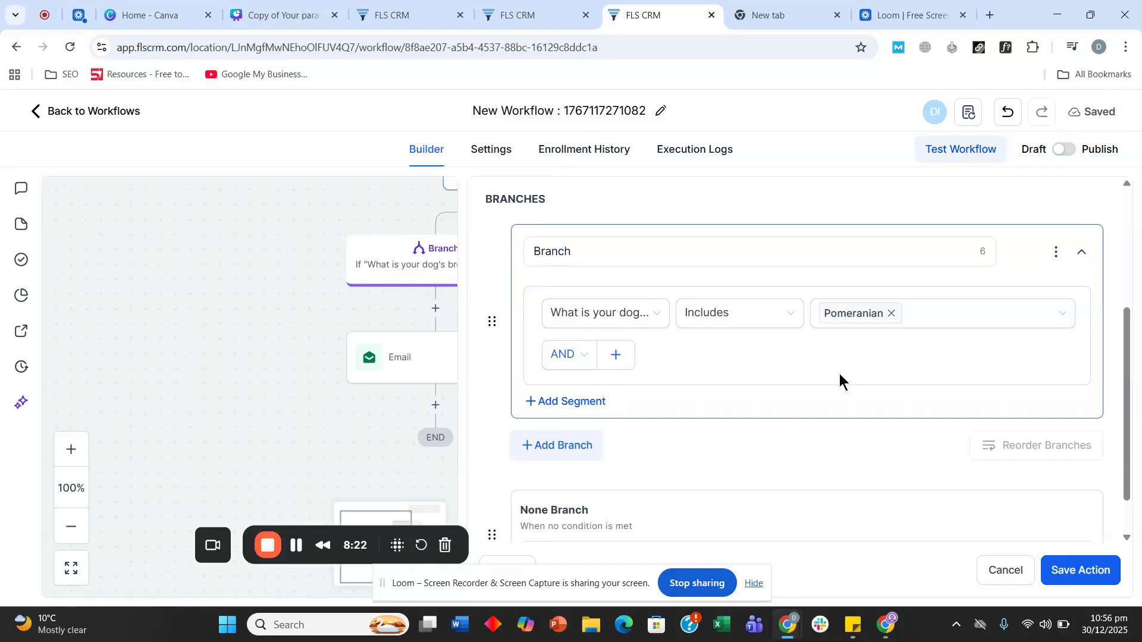
{"action": "left_click", "coordinate": [1058, 261]}
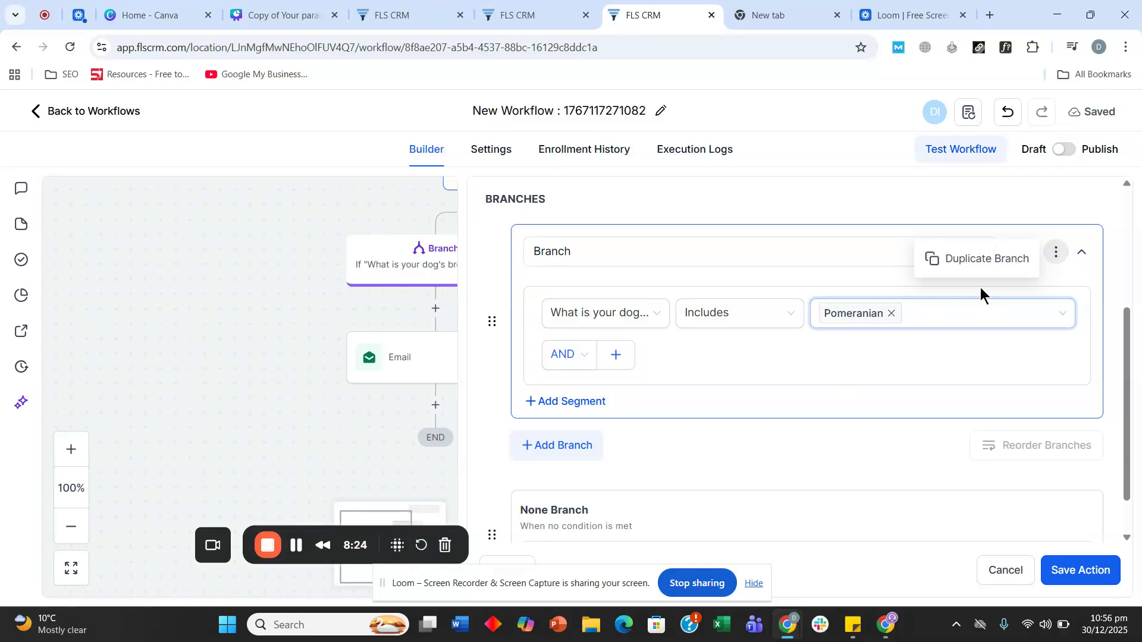
{"action": "left_click", "coordinate": [957, 259]}
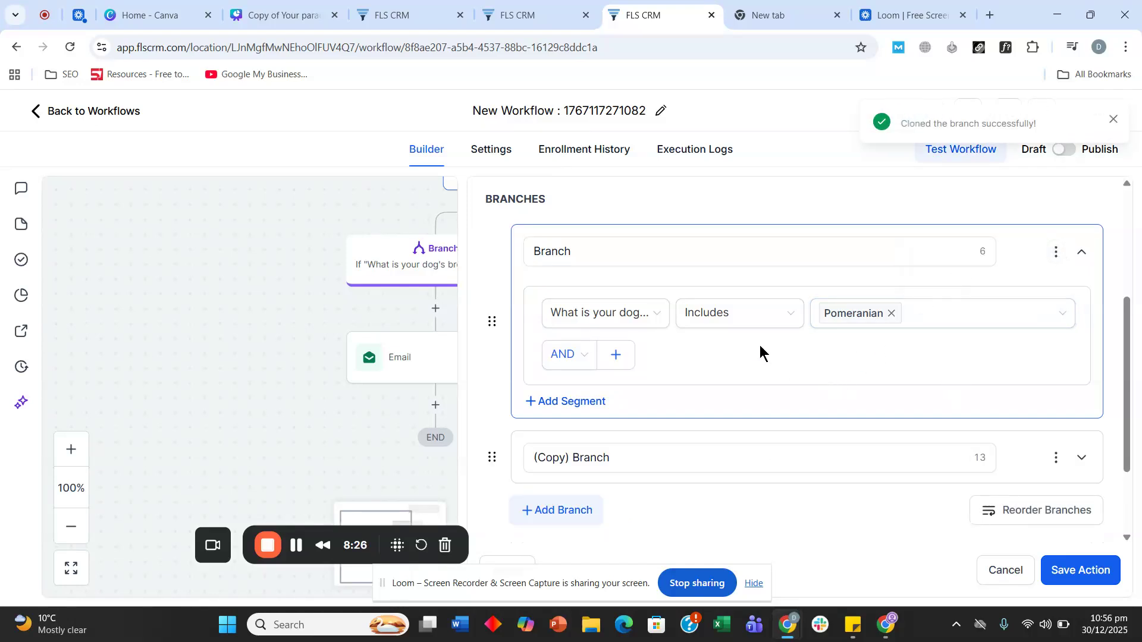
{"action": "scroll", "coordinate": [756, 348], "scroll_direction": "down", "scroll_amount": 2}
{"action": "scroll", "coordinate": [732, 369], "scroll_direction": "up", "scroll_amount": 2}
{"action": "scroll", "coordinate": [700, 394], "scroll_direction": "down", "scroll_amount": 1}
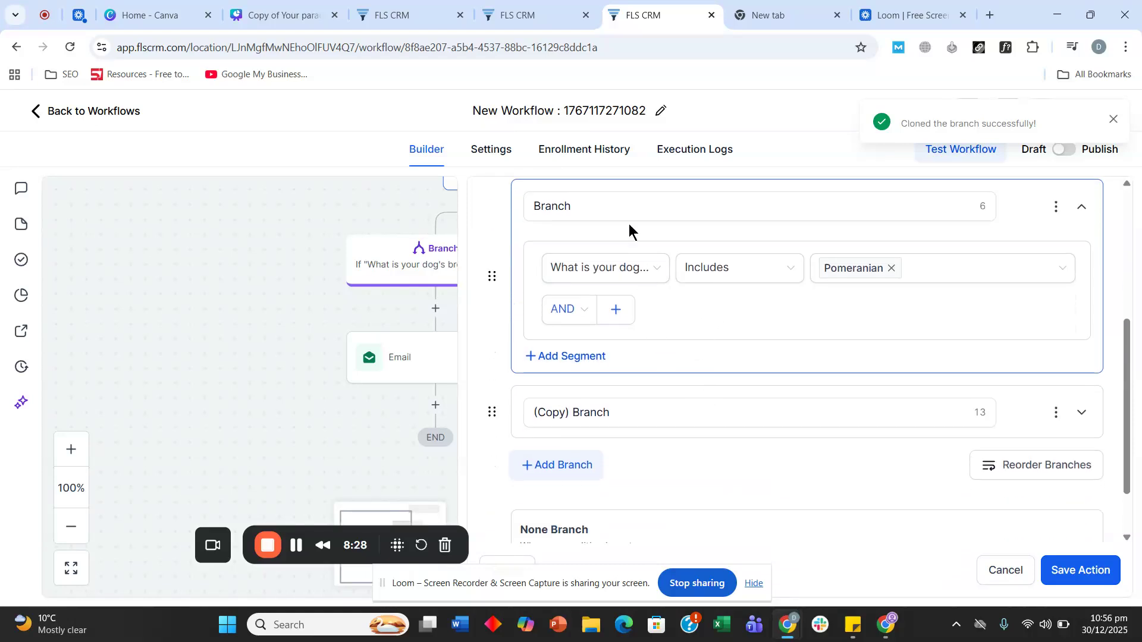
- Name the first branch 'Pomerian' and the duplicated branch 'Great Dane'
{"action": "double_click", "coordinate": [627, 203]}
{"action": "type", "text": "Pomeri"}
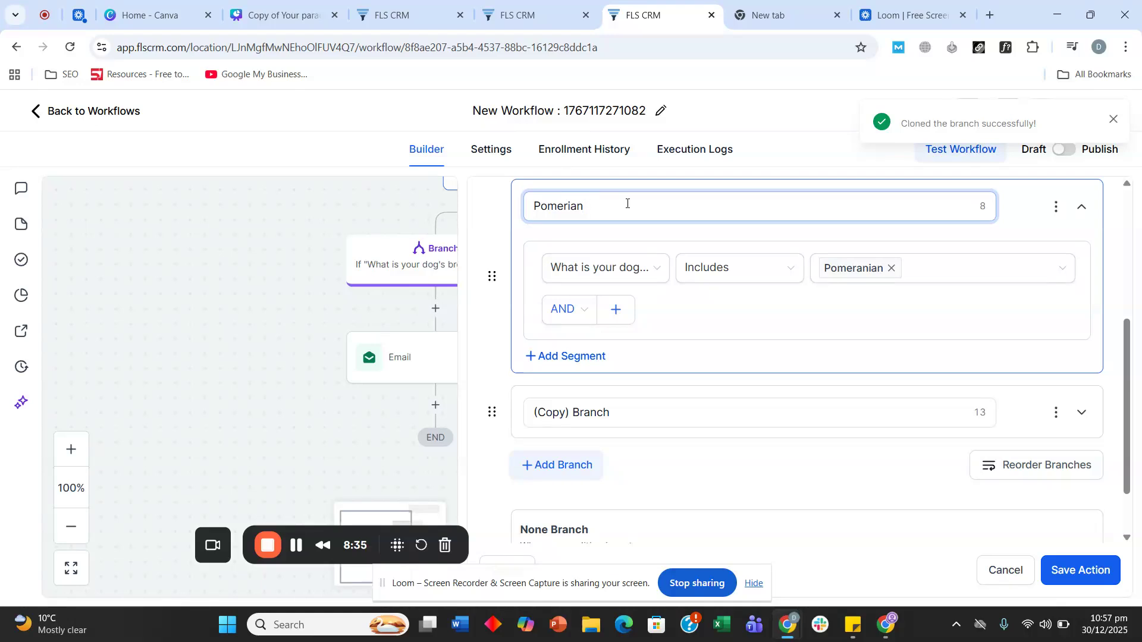
{"action": "double_click", "coordinate": [627, 204]}
{"action": "key", "text": "ctrl+c"}
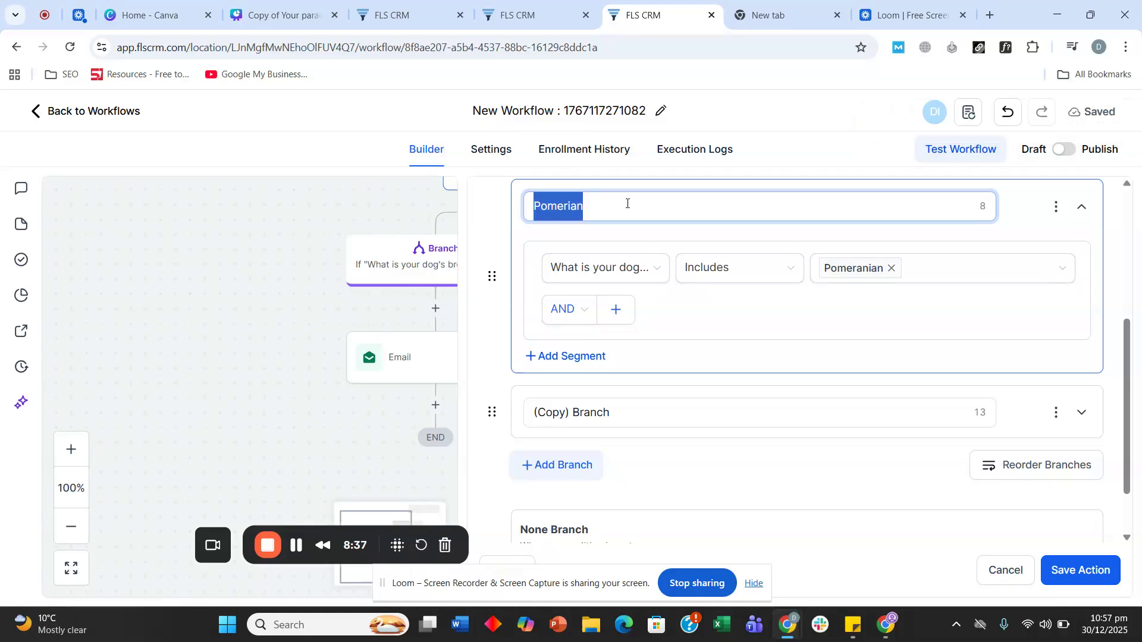
{"action": "double_click", "coordinate": [652, 407]}
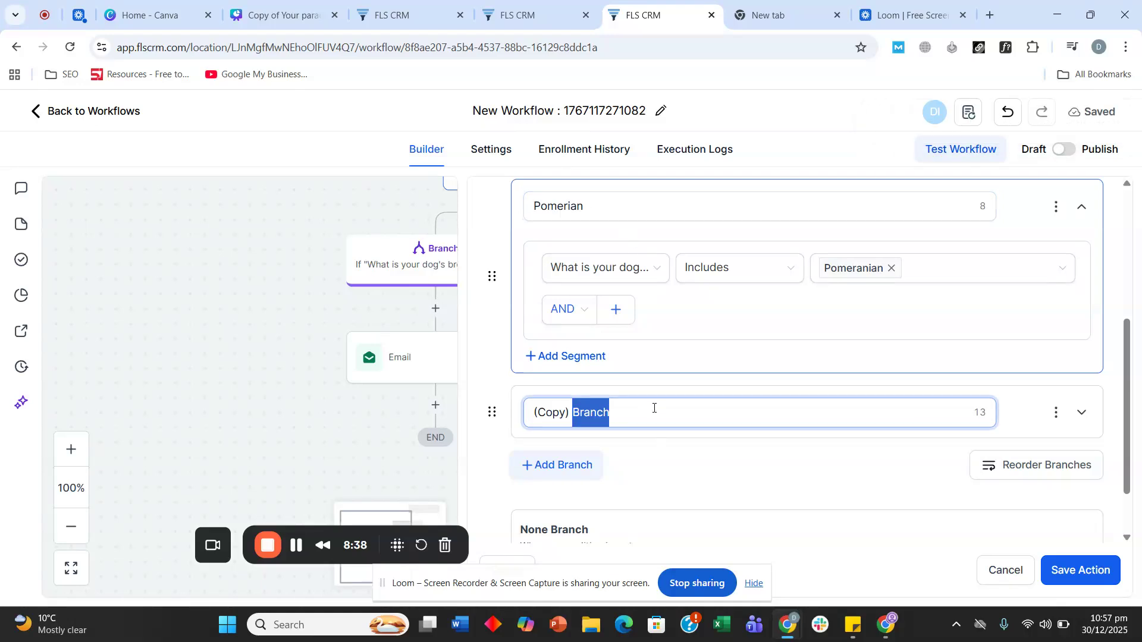
{"action": "key", "text": "ctrl+a"}
{"action": "key", "text": "ctrl+v"}
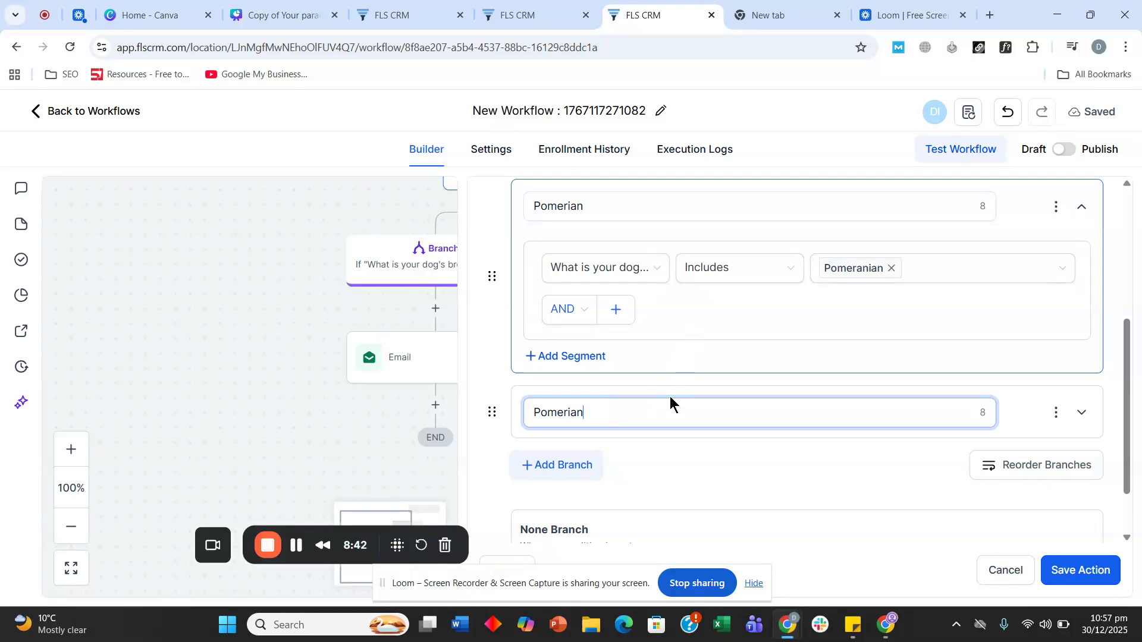
{"action": "key", "text": "ctrl+a"}
{"action": "type", "text": "Great D"}
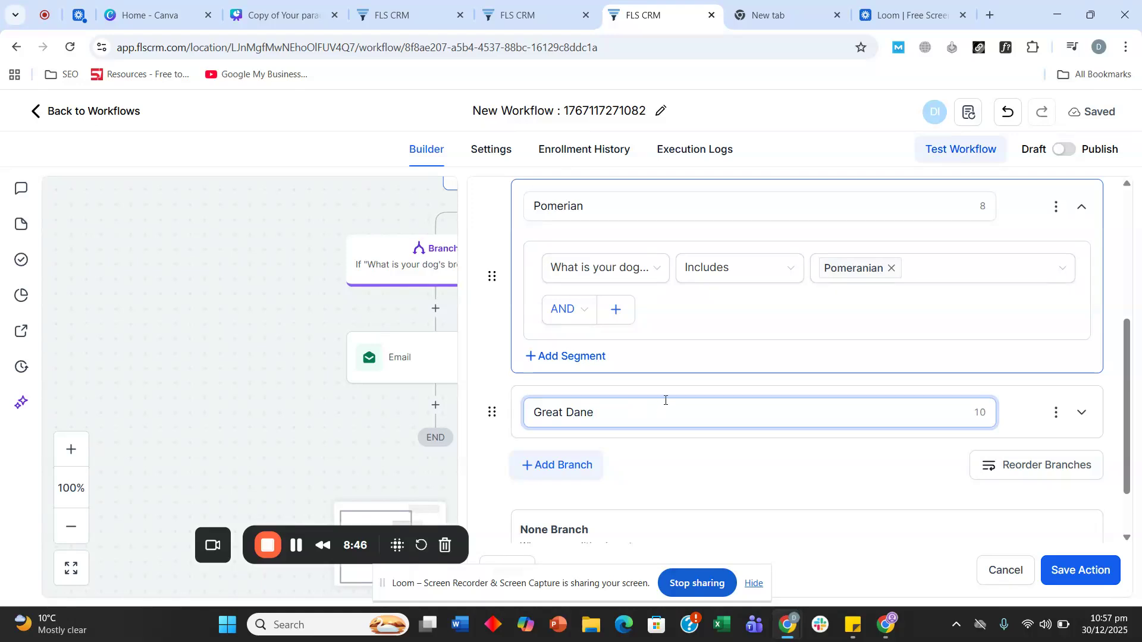
- Change the Great Dane branch's condition to match Great Dane instead of Pomeranian
{"action": "scroll", "coordinate": [862, 339], "scroll_direction": "down", "scroll_amount": 1}
{"action": "left_click", "coordinate": [1082, 339]}
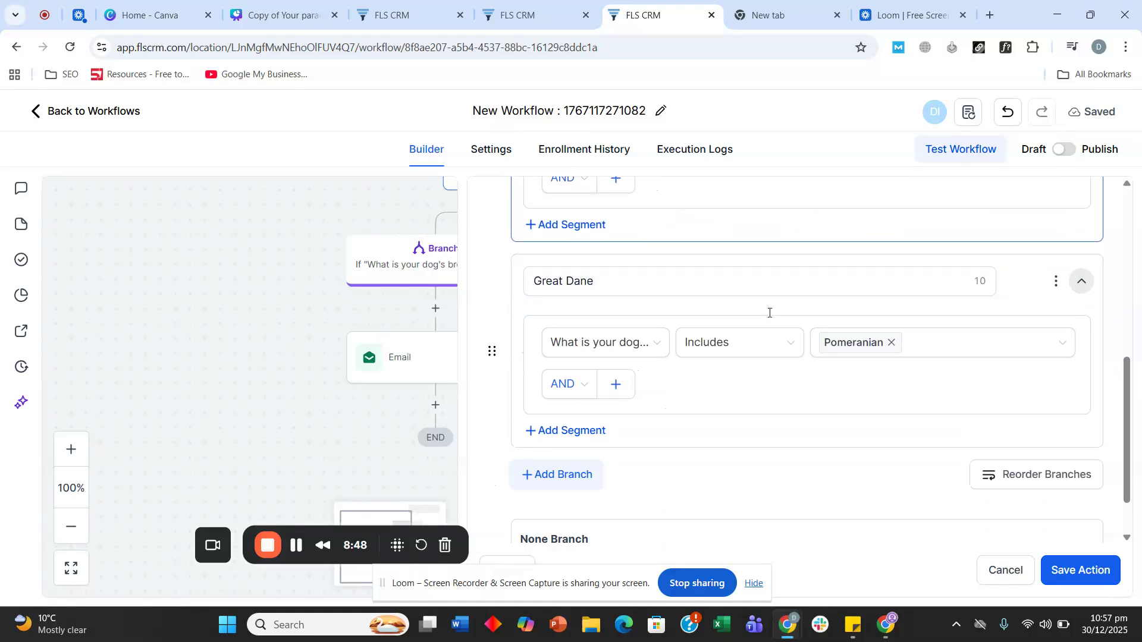
{"action": "scroll", "coordinate": [769, 312], "scroll_direction": "down", "scroll_amount": 1}
{"action": "left_click", "coordinate": [600, 258]}
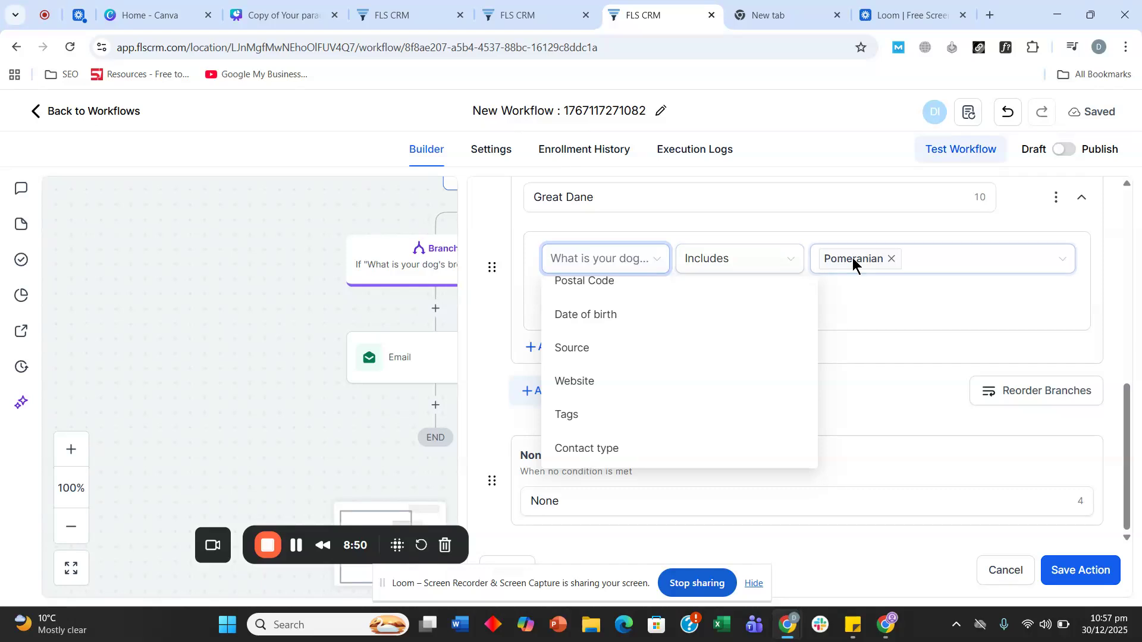
{"action": "left_click", "coordinate": [890, 260]}
{"action": "left_click", "coordinate": [854, 265]}
{"action": "left_click", "coordinate": [850, 325]}
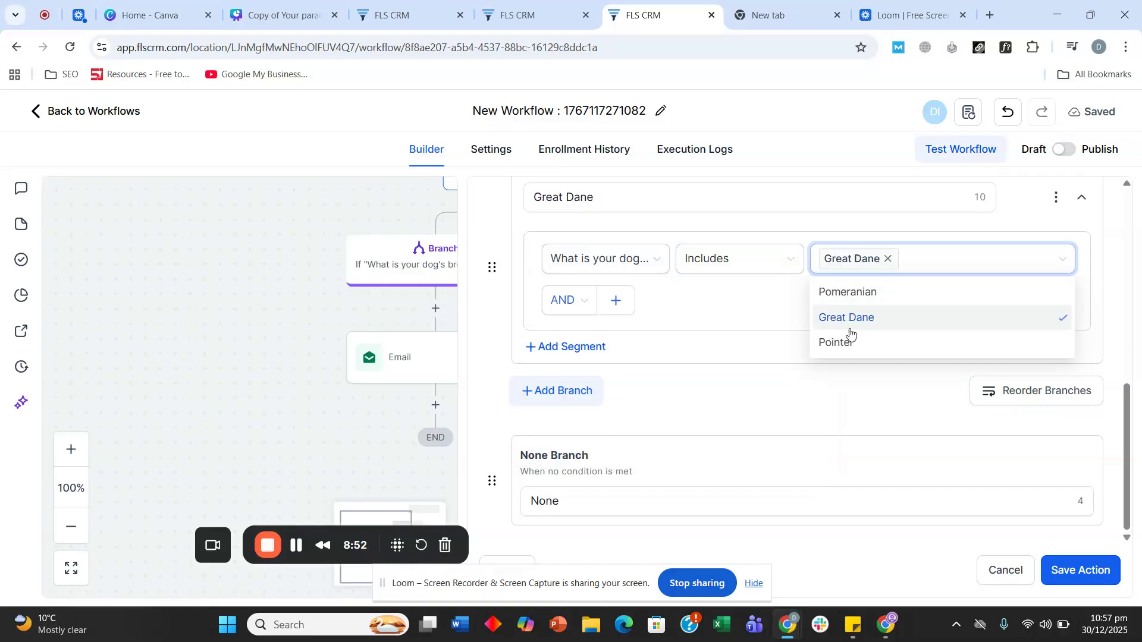
{"action": "left_click", "coordinate": [743, 304]}
{"action": "scroll", "coordinate": [743, 303], "scroll_direction": "up", "scroll_amount": 2}
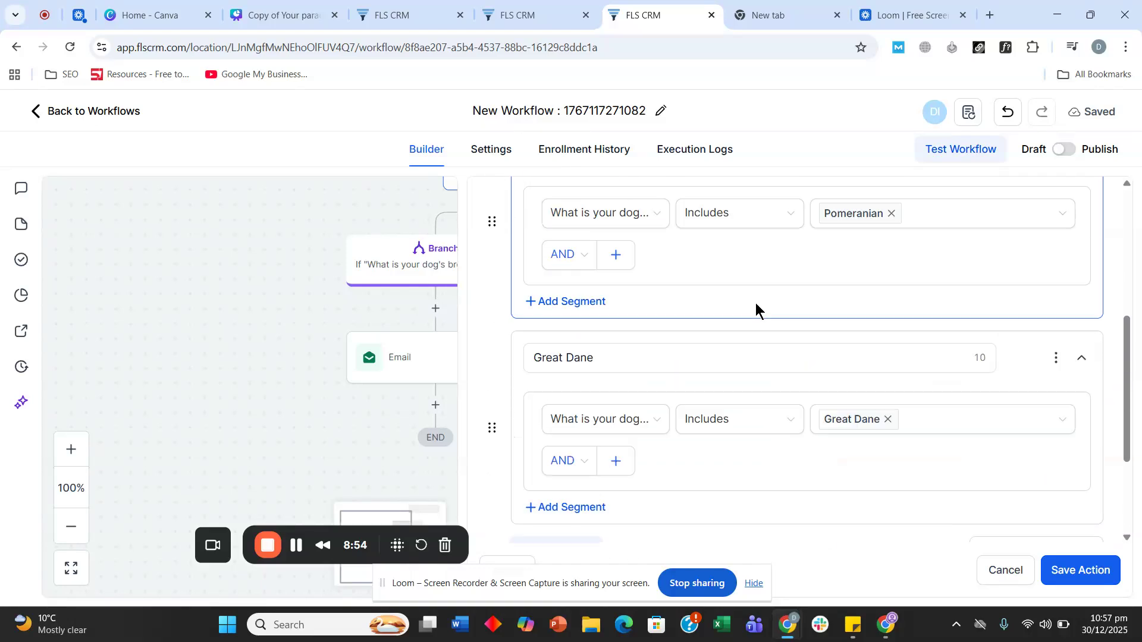
{"action": "scroll", "coordinate": [756, 305], "scroll_direction": "up", "scroll_amount": 1}
{"action": "scroll", "coordinate": [881, 354], "scroll_direction": "down", "scroll_amount": 1}
- Duplicate the Great Dane branch as 'pointer' matching the Pointer breed, then save the condition
{"action": "left_click", "coordinate": [1056, 346]}
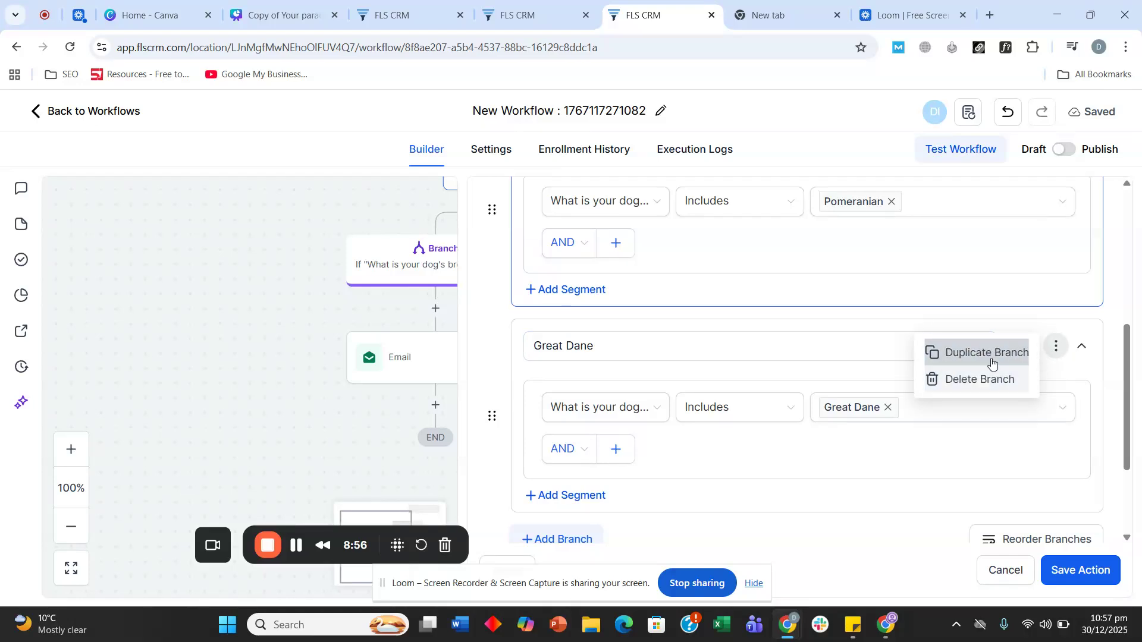
{"action": "left_click", "coordinate": [991, 359]}
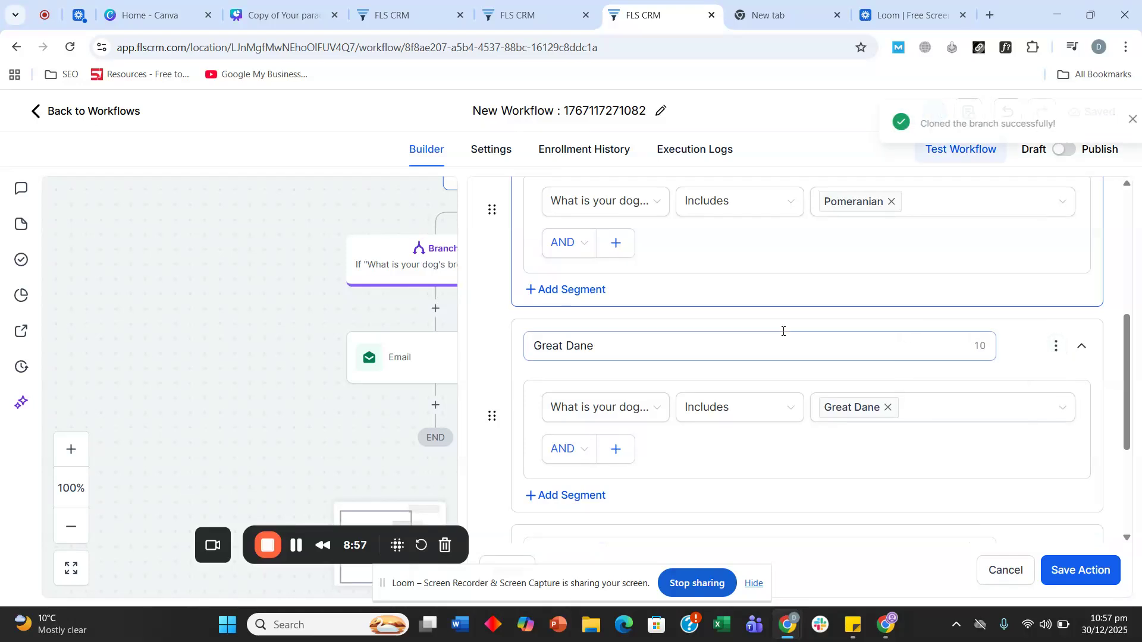
{"action": "left_click", "coordinate": [1054, 338]}
{"action": "left_click", "coordinate": [700, 326]}
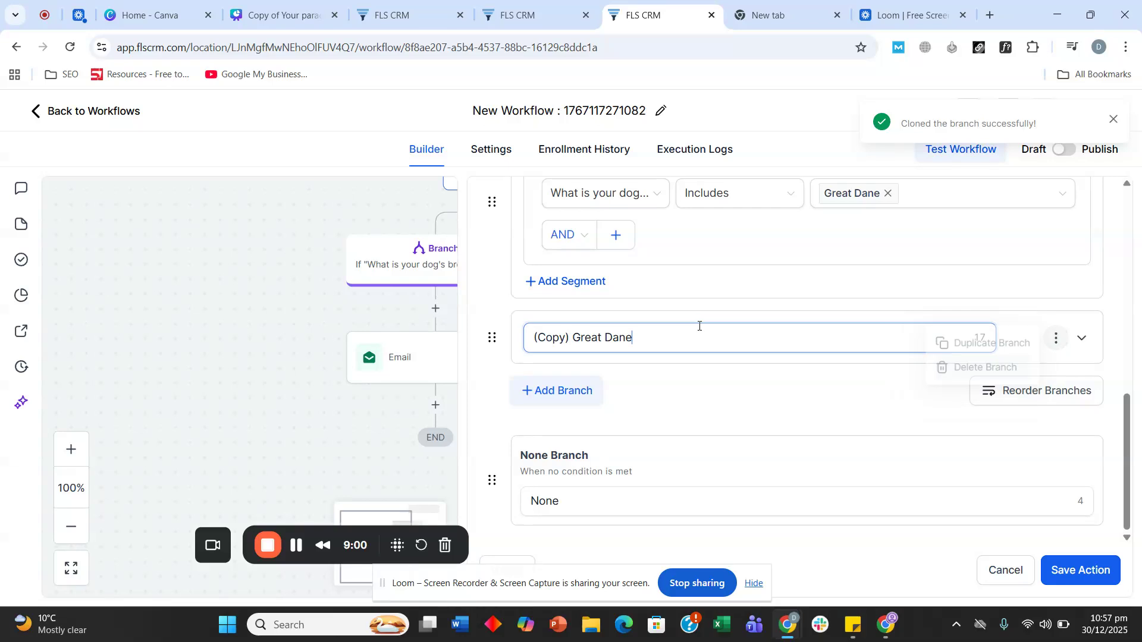
{"action": "key", "text": "ctrl+a"}
{"action": "left_click", "coordinate": [1082, 338]}
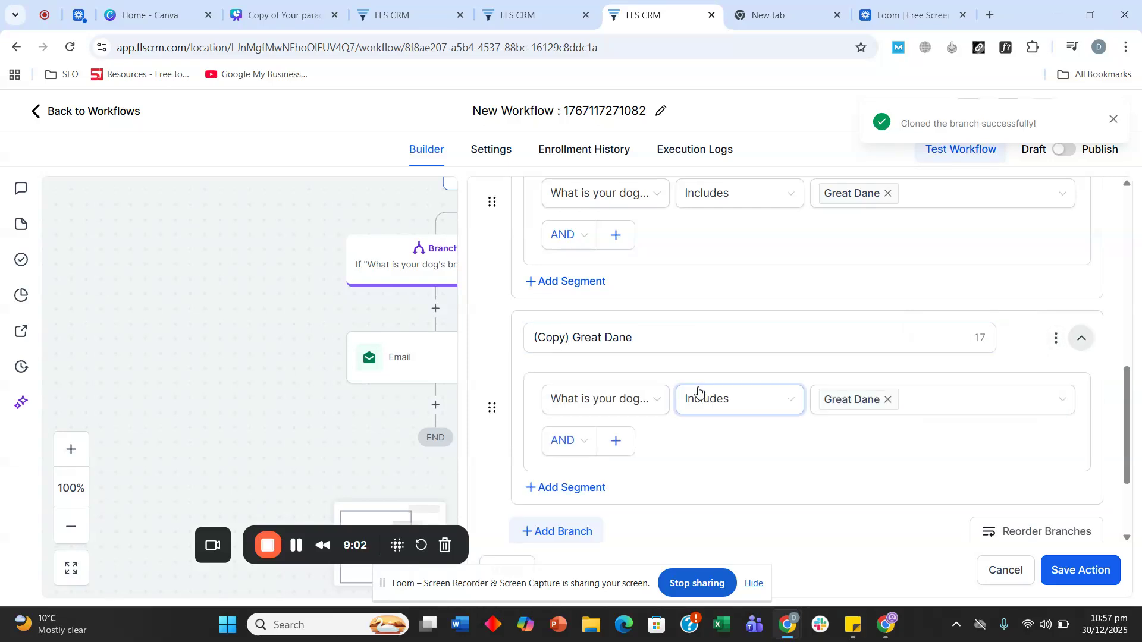
{"action": "left_click", "coordinate": [888, 401]}
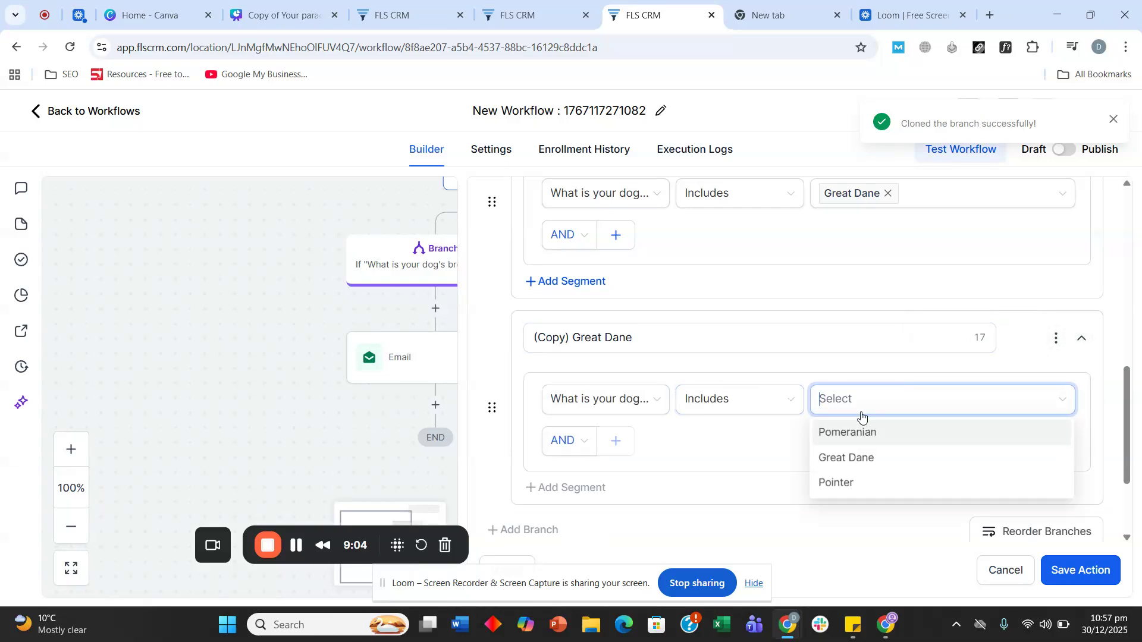
{"action": "left_click", "coordinate": [858, 479]}
{"action": "left_click_drag", "start_coordinate": [605, 338], "coordinate": [660, 342]}
{"action": "key", "text": "ctrl+a"}
{"action": "type", "text": "poi"}
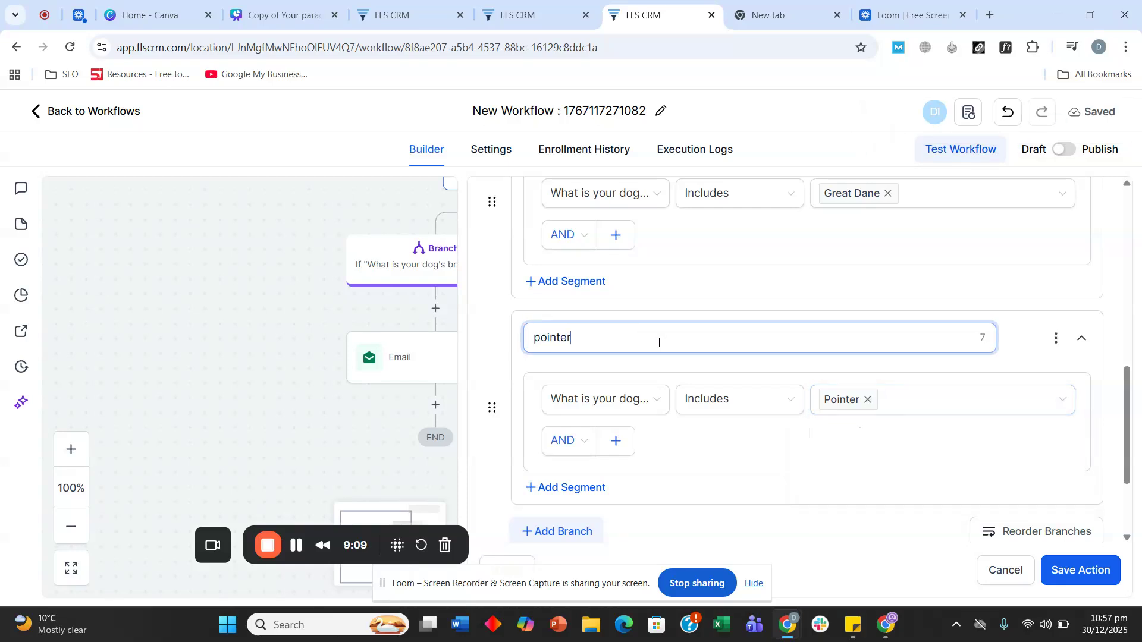
{"action": "left_click", "coordinate": [1106, 576]}
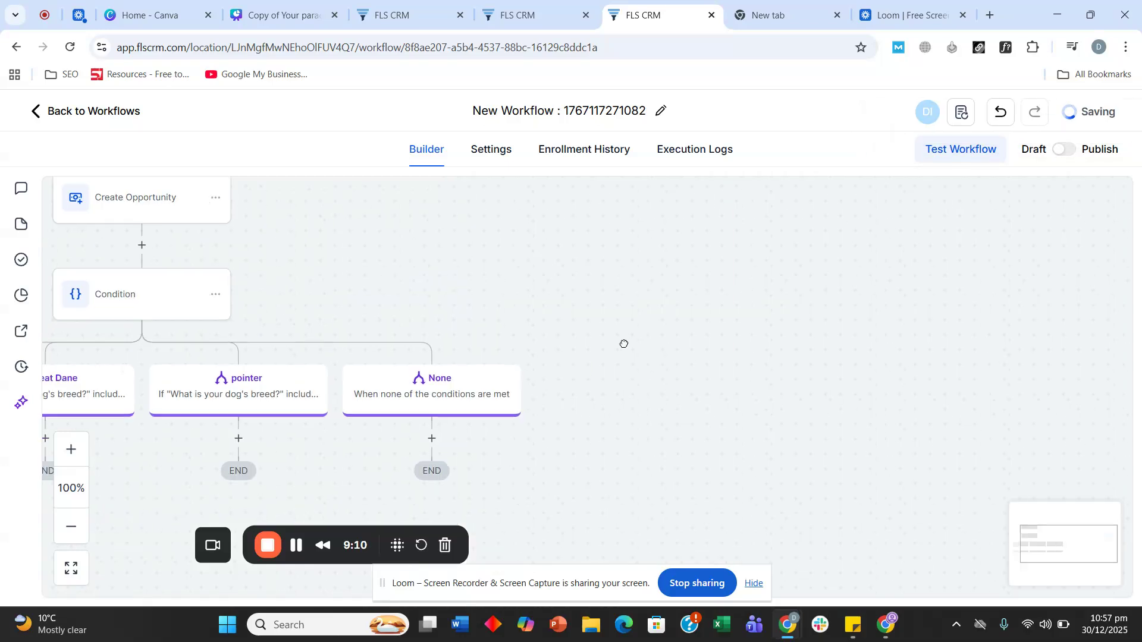
- Copy the Pomerian email step into the Great Dane and pointer branches
{"action": "left_click", "coordinate": [428, 361]}
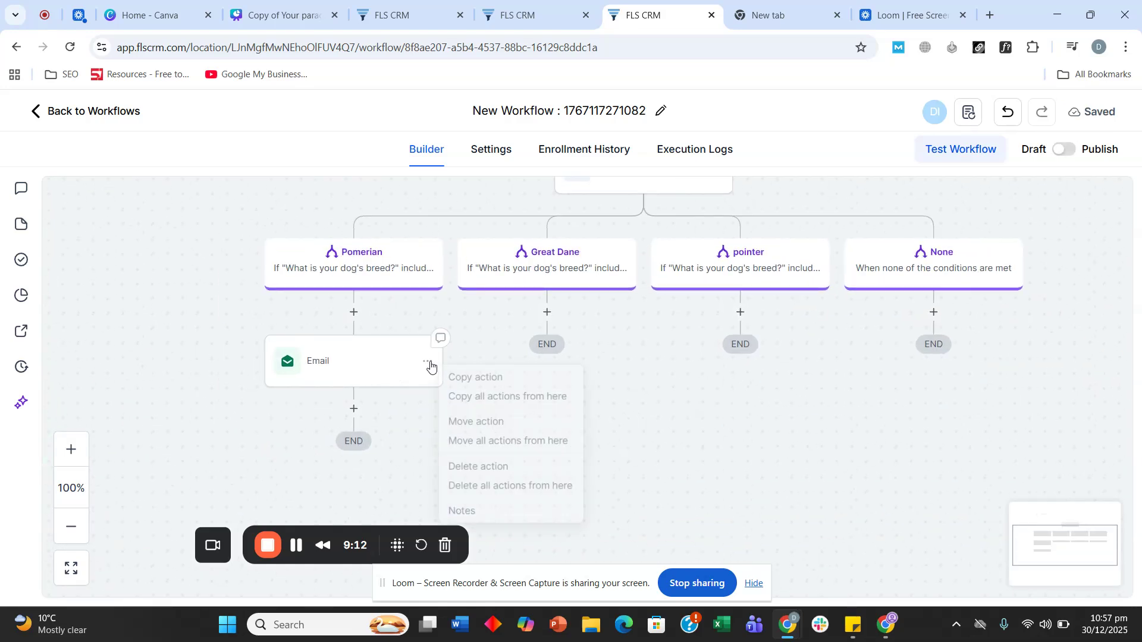
{"action": "left_click", "coordinate": [462, 380]}
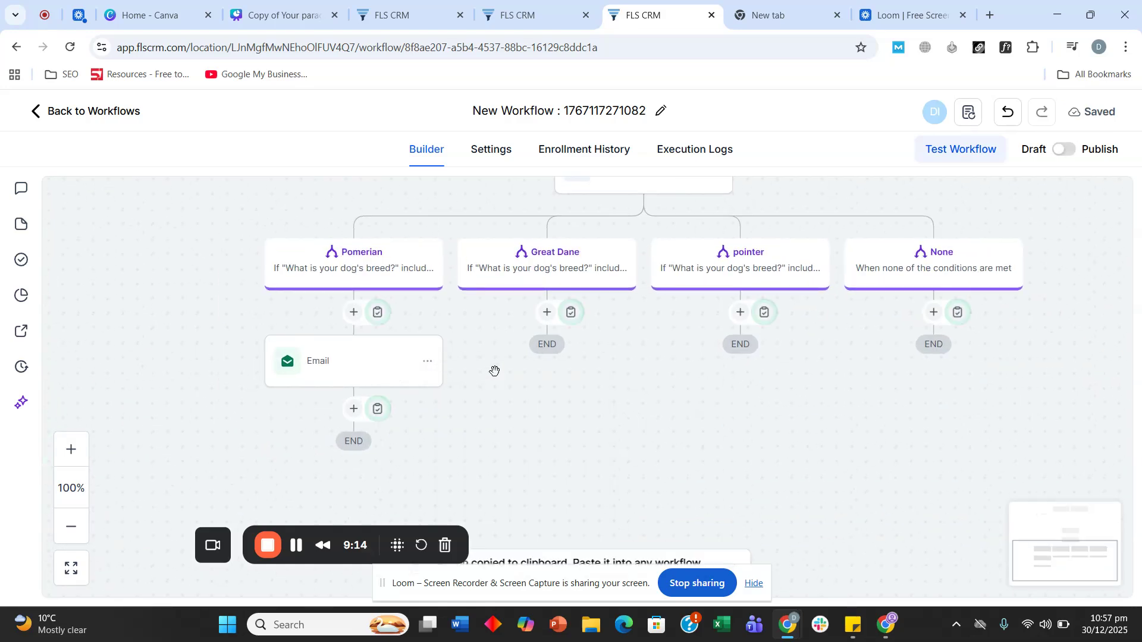
{"action": "left_click", "coordinate": [581, 318]}
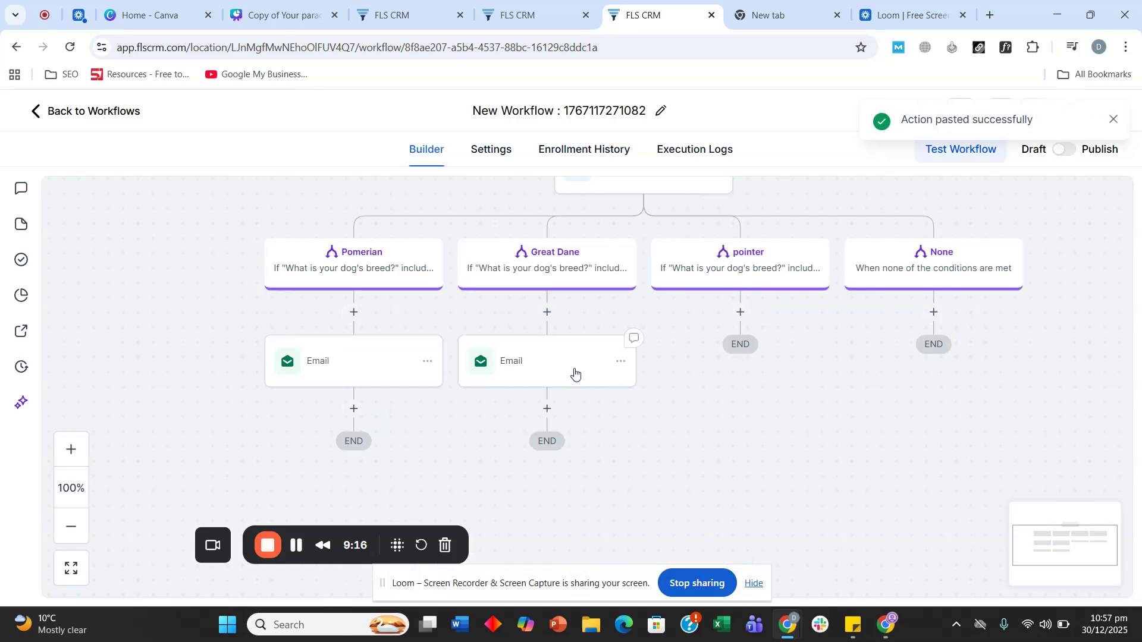
{"action": "left_click", "coordinate": [621, 361]}
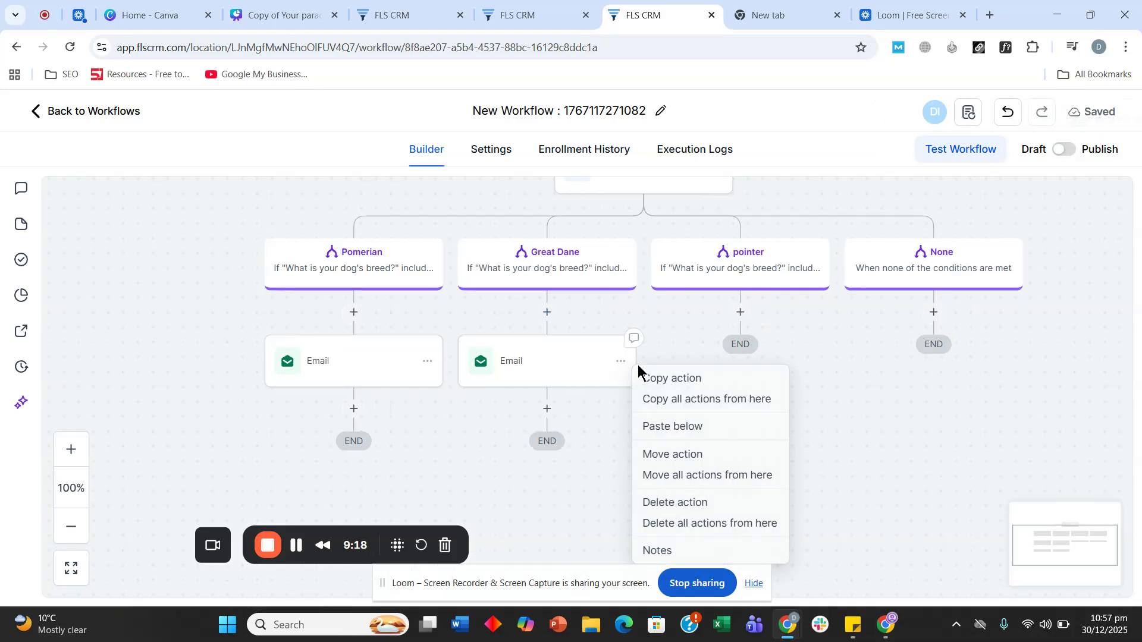
{"action": "left_click", "coordinate": [705, 376]}
{"action": "left_click", "coordinate": [763, 316]}
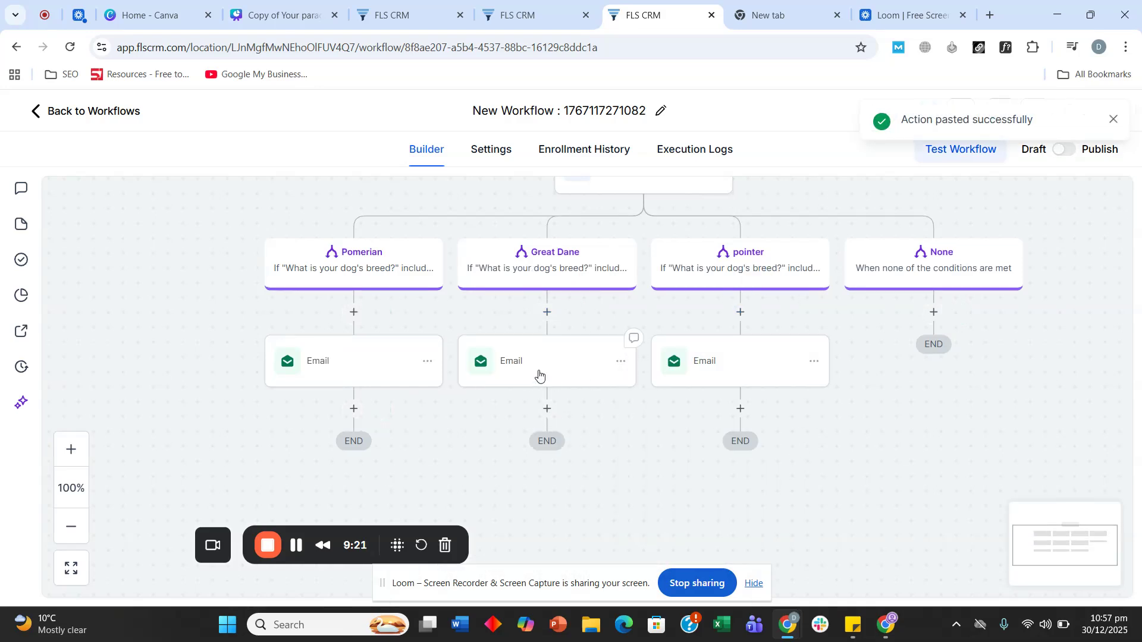
- Change the Great Dane email's subject and message to mention Great Dane, and save
{"action": "left_click", "coordinate": [586, 380]}
{"action": "scroll", "coordinate": [839, 384], "scroll_direction": "down", "scroll_amount": 5}
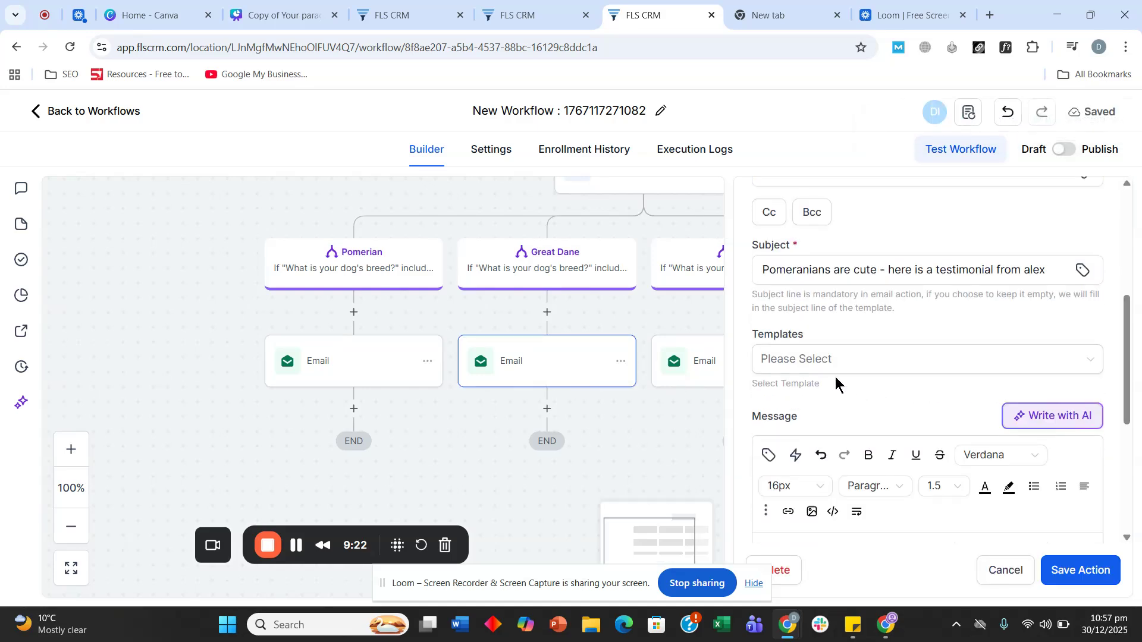
{"action": "left_click", "coordinate": [833, 275]}
{"action": "left_click_drag", "start_coordinate": [802, 277], "coordinate": [732, 290]}
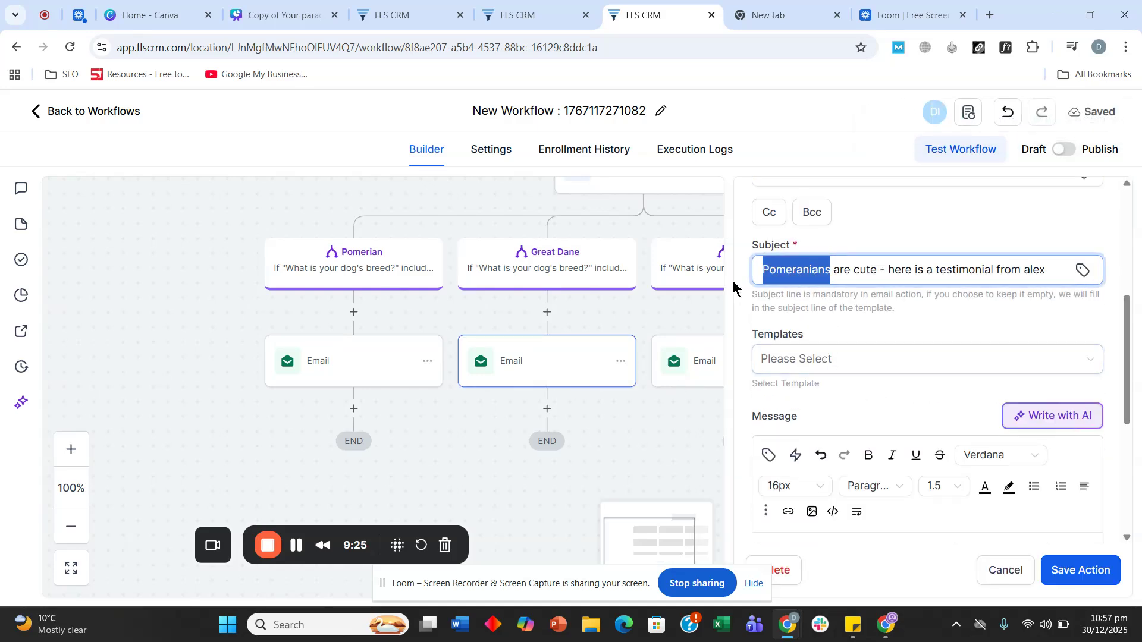
{"action": "type", "text": "Great Dane"}
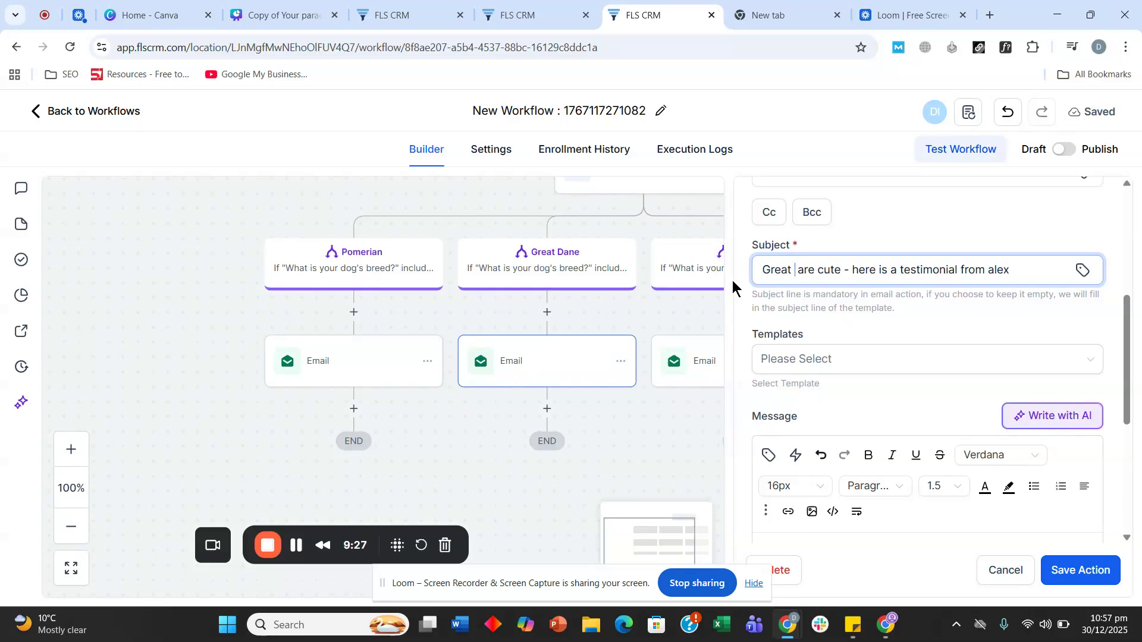
{"action": "triple_click", "coordinate": [776, 272]}
{"action": "scroll", "coordinate": [833, 304], "scroll_direction": "down", "scroll_amount": 4}
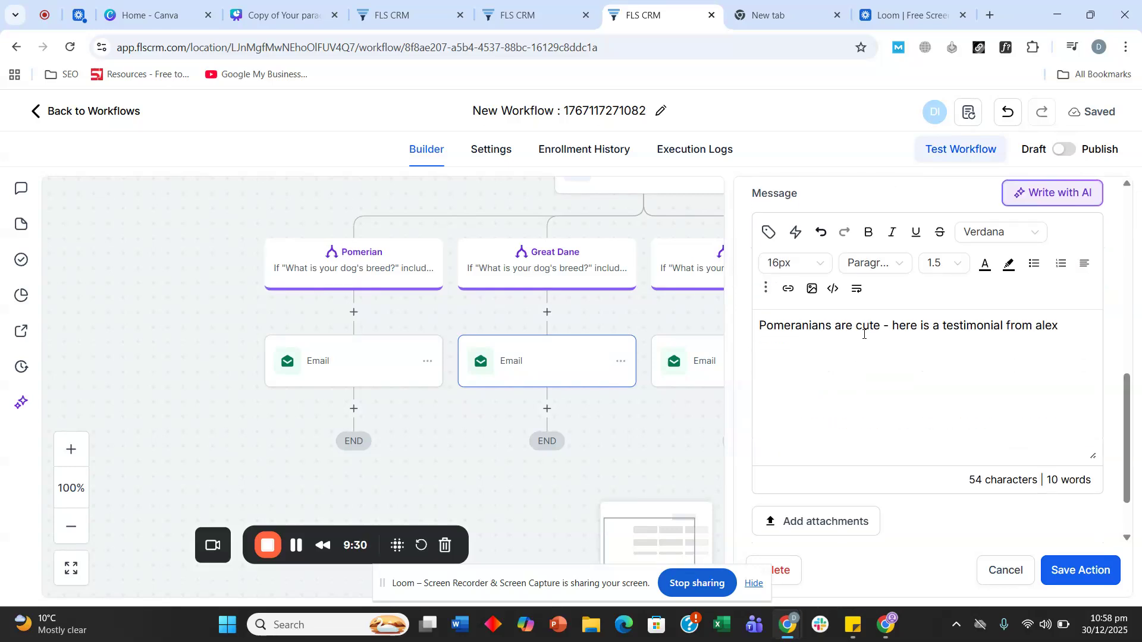
{"action": "key", "text": "ctrl+a"}
{"action": "key", "text": "ctrl+v"}
{"action": "left_click", "coordinate": [1089, 562]}
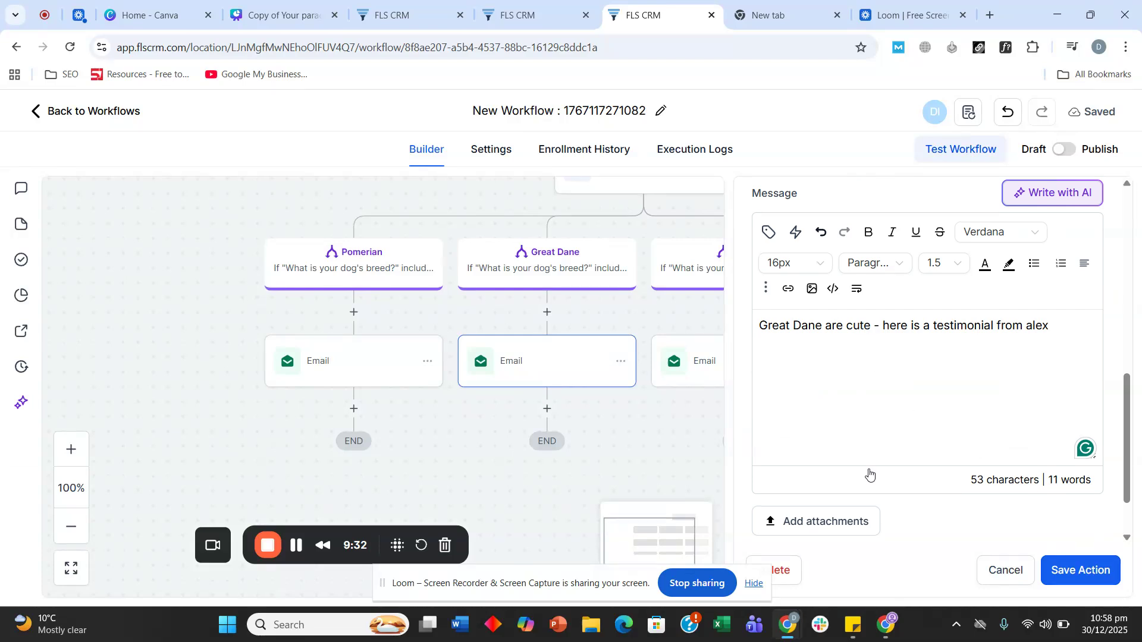
- Change the pointer email's subject and message to mention Pointer, and save
{"action": "left_click", "coordinate": [693, 366]}
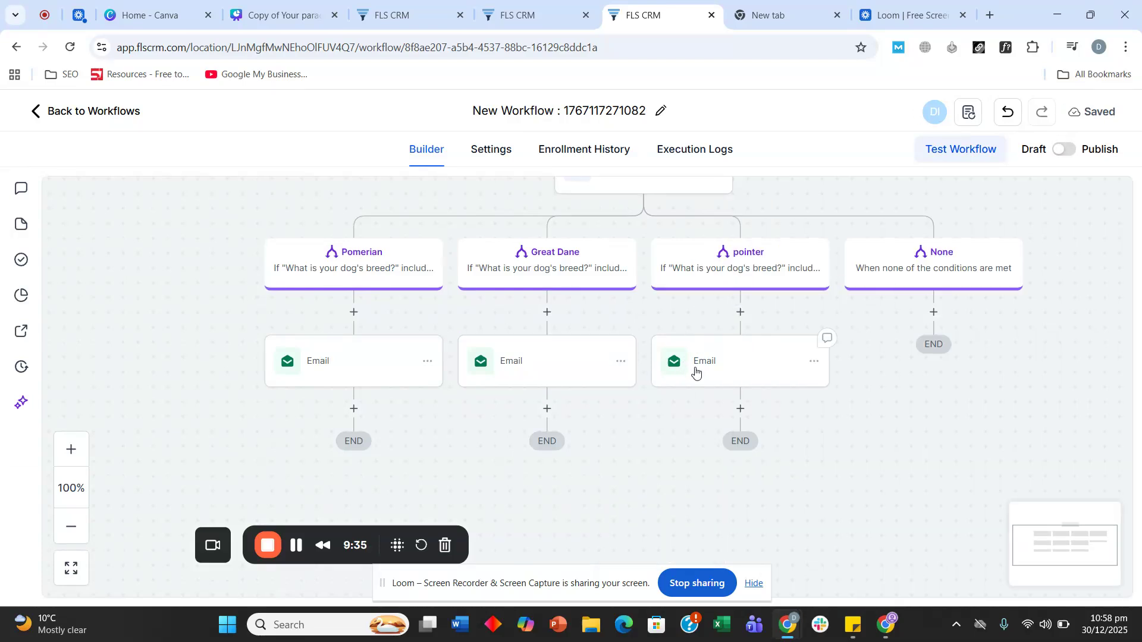
{"action": "scroll", "coordinate": [847, 348], "scroll_direction": "down", "scroll_amount": 4}
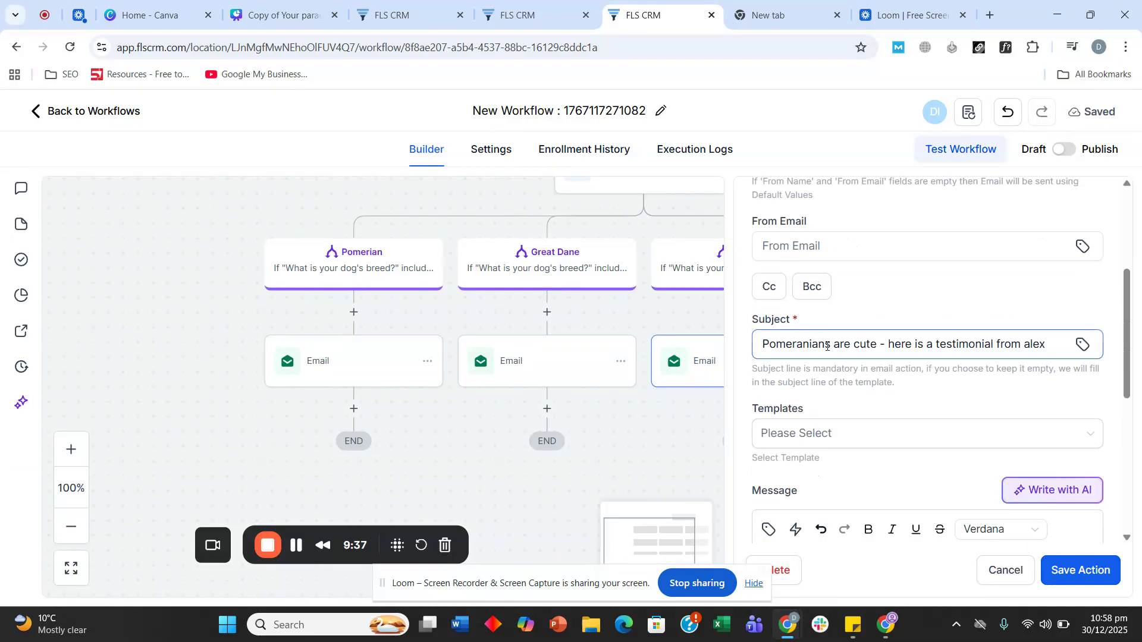
{"action": "left_click", "coordinate": [827, 346]}
{"action": "double_click", "coordinate": [827, 346]}
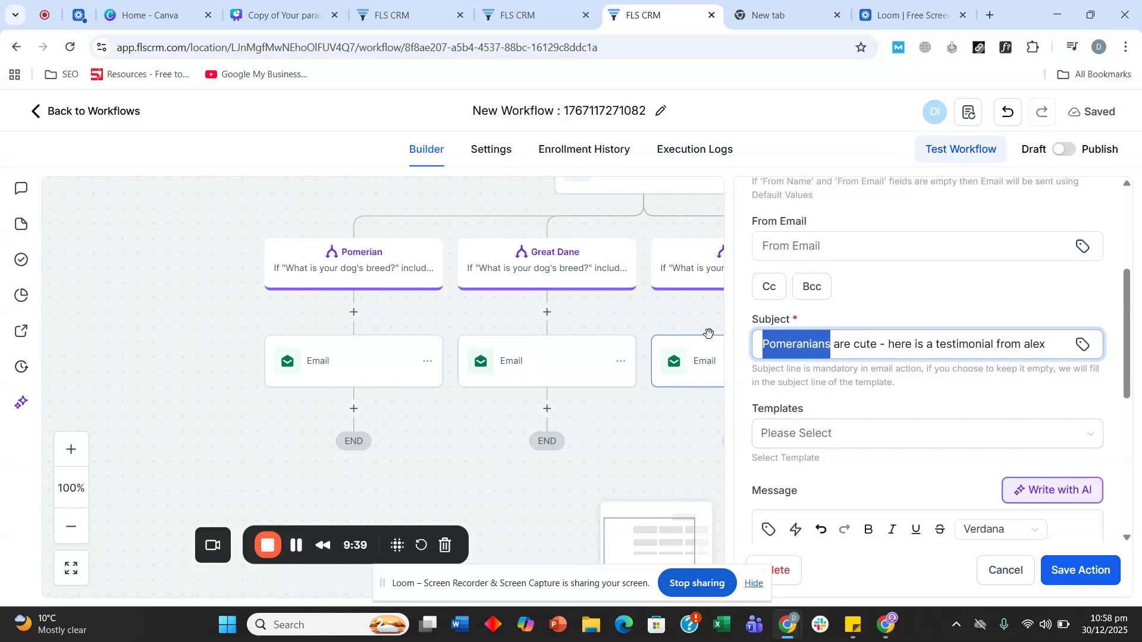
{"action": "type", "text": "Pointer"}
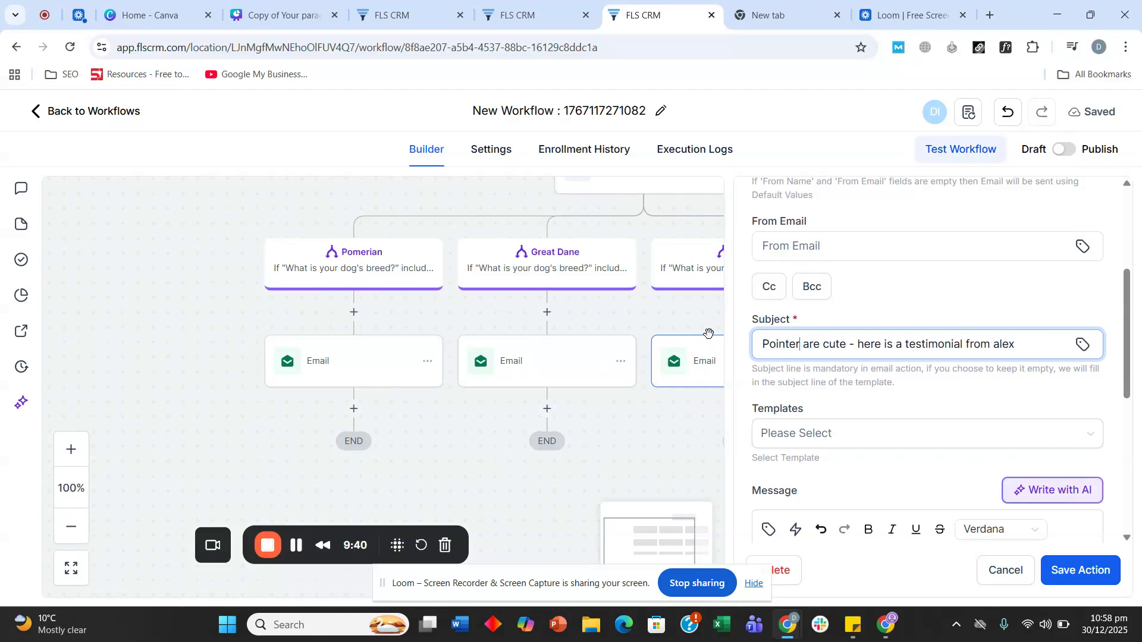
{"action": "key", "text": "ctrl+a"}
{"action": "key", "text": "ctrl+c"}
{"action": "scroll", "coordinate": [857, 375], "scroll_direction": "down", "scroll_amount": 4}
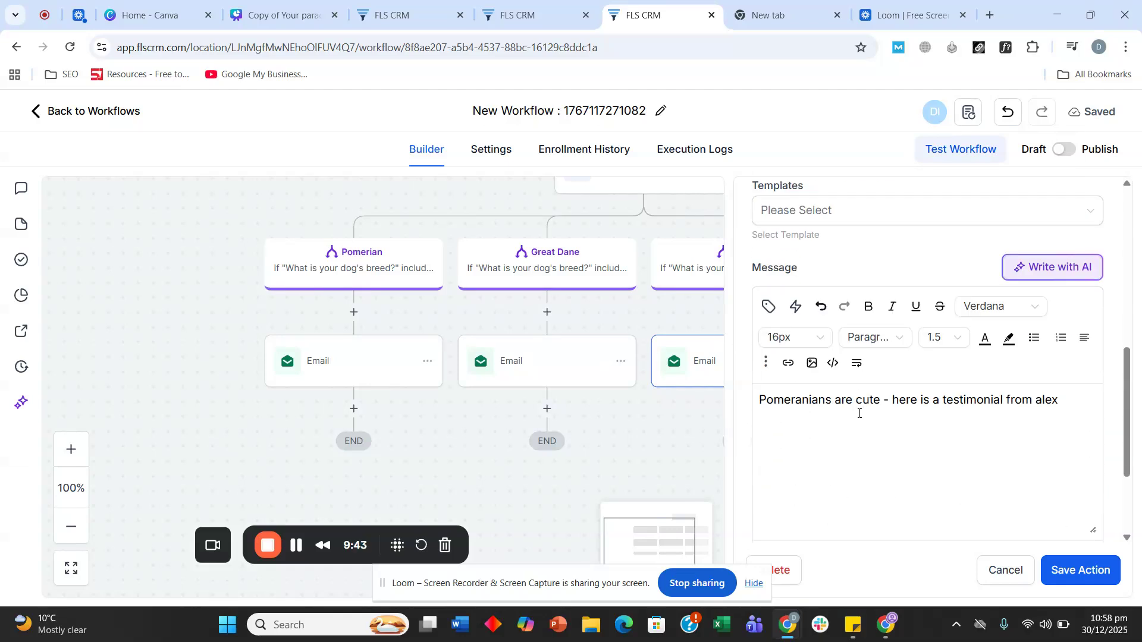
{"action": "triple_click", "coordinate": [861, 400]}
{"action": "key", "text": "ctrl+v"}
{"action": "left_click", "coordinate": [1063, 569]}
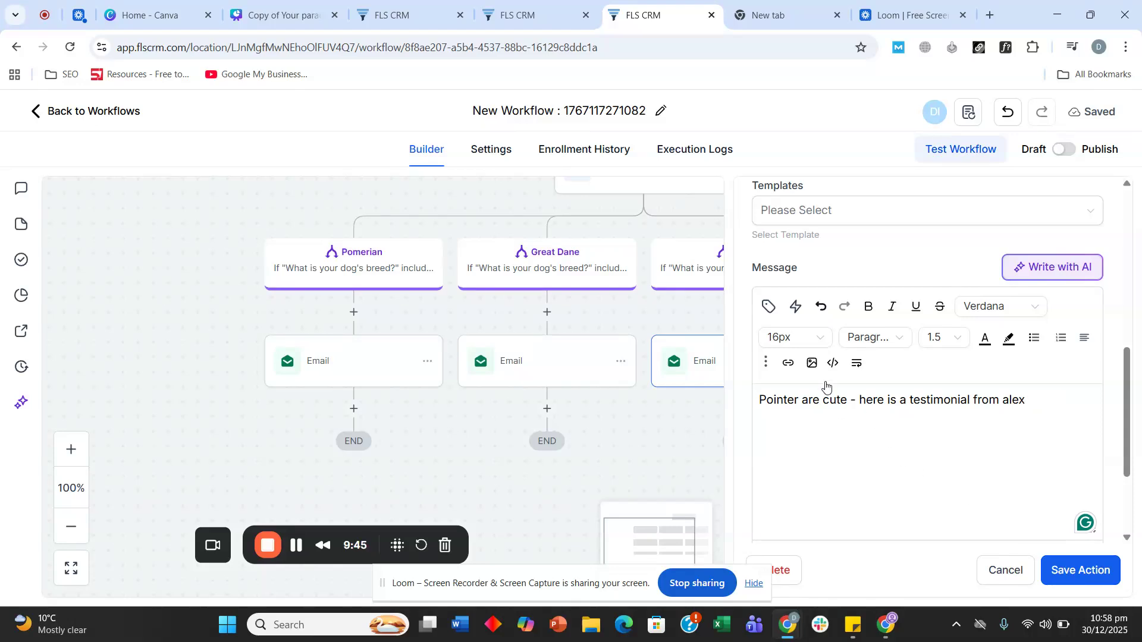
{"action": "scroll", "coordinate": [868, 459], "scroll_direction": "up", "scroll_amount": 4}
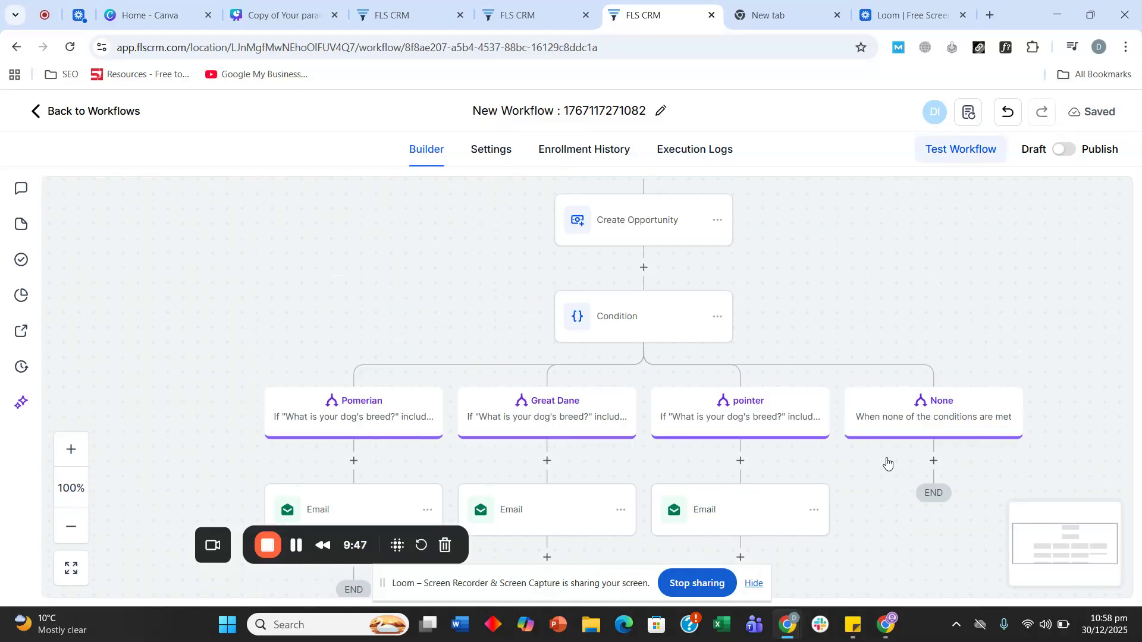
- Retitle the workflow 'Dog breed - dropdown custom field personalization', toggle it to Publish, and save
{"action": "left_click", "coordinate": [639, 108]}
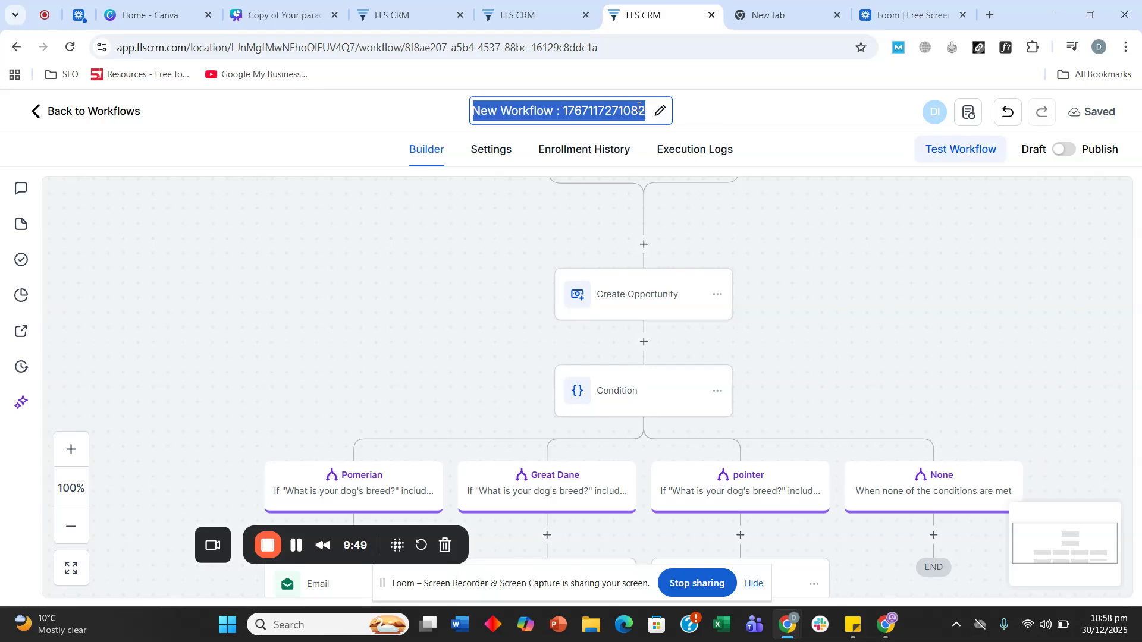
{"action": "key", "text": "BackSpace"}
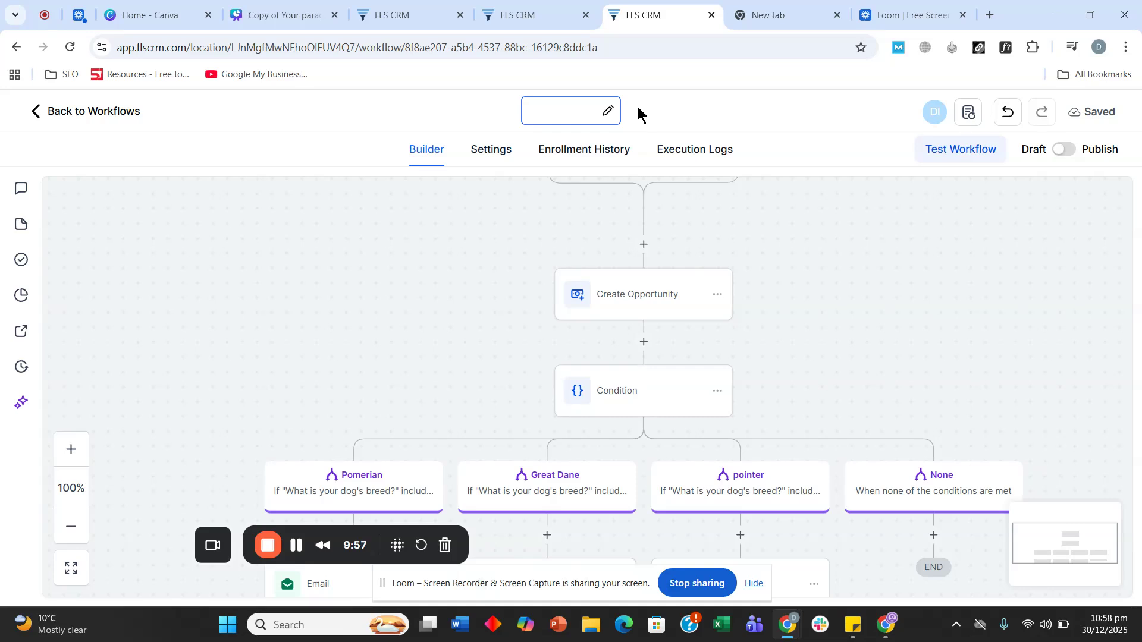
{"action": "type", "text": "Dog breed - "}
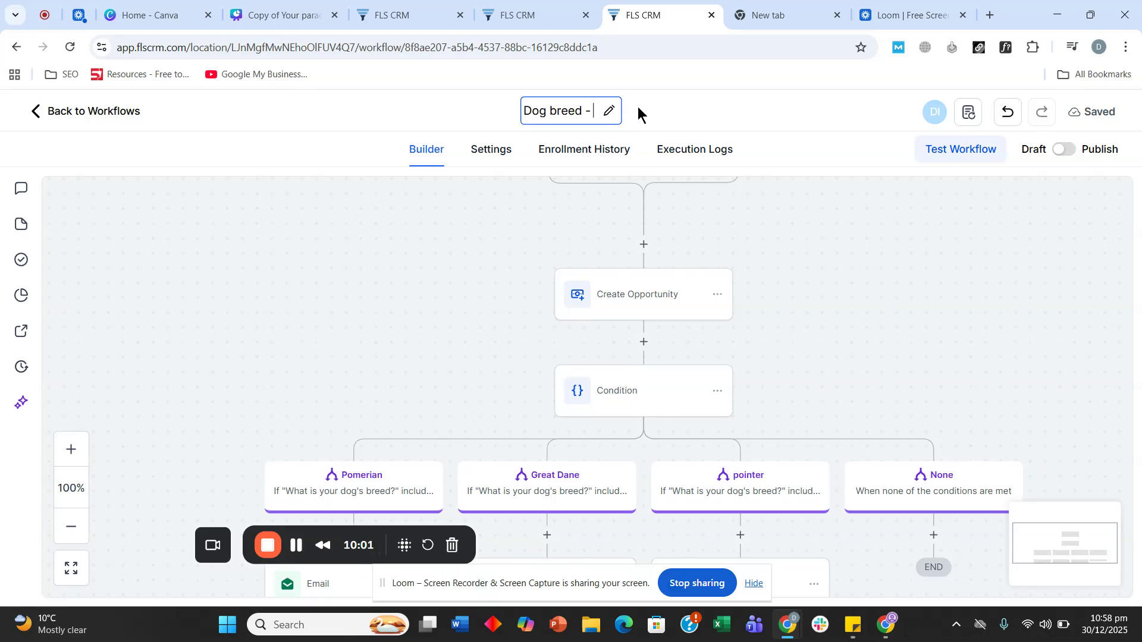
{"action": "type", "text": "drop"}
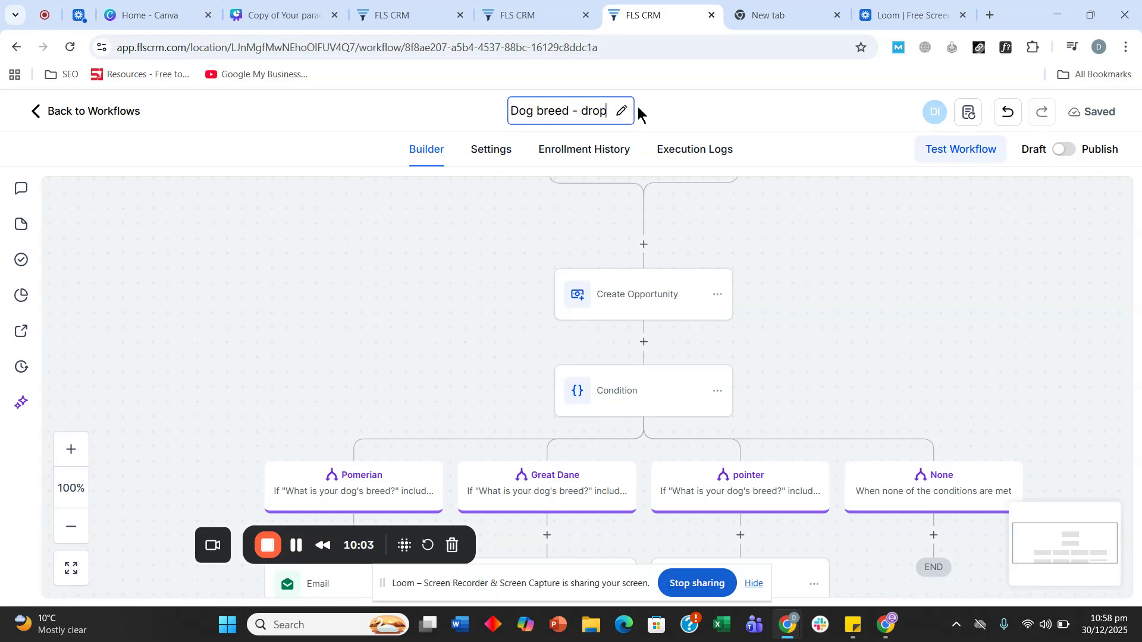
{"action": "type", "text": "down"}
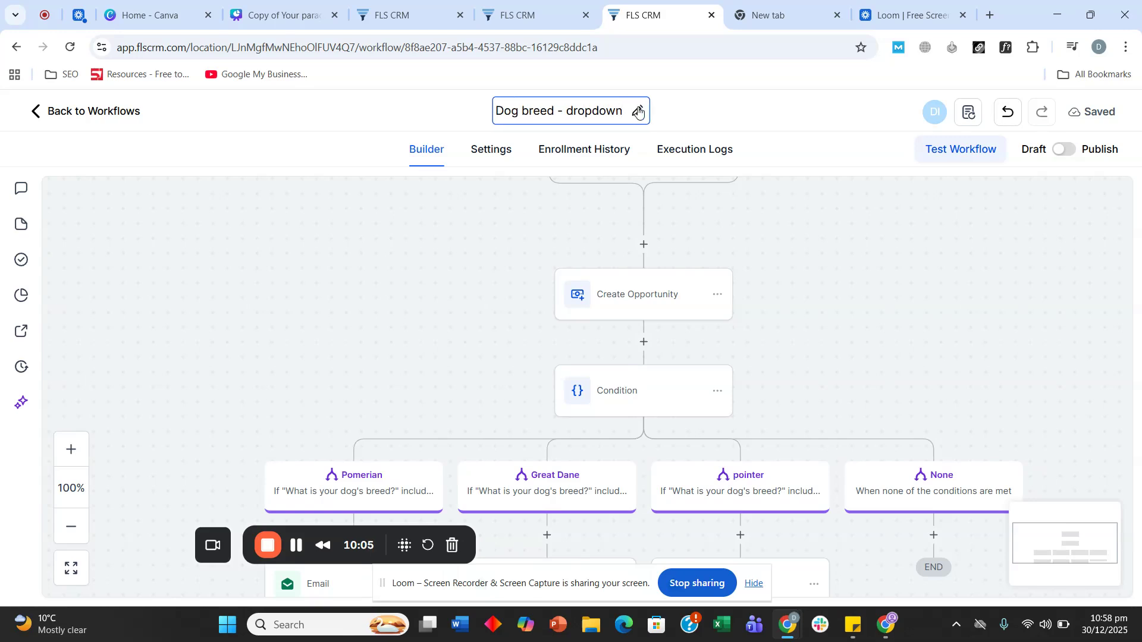
{"action": "type", "text": " custom"}
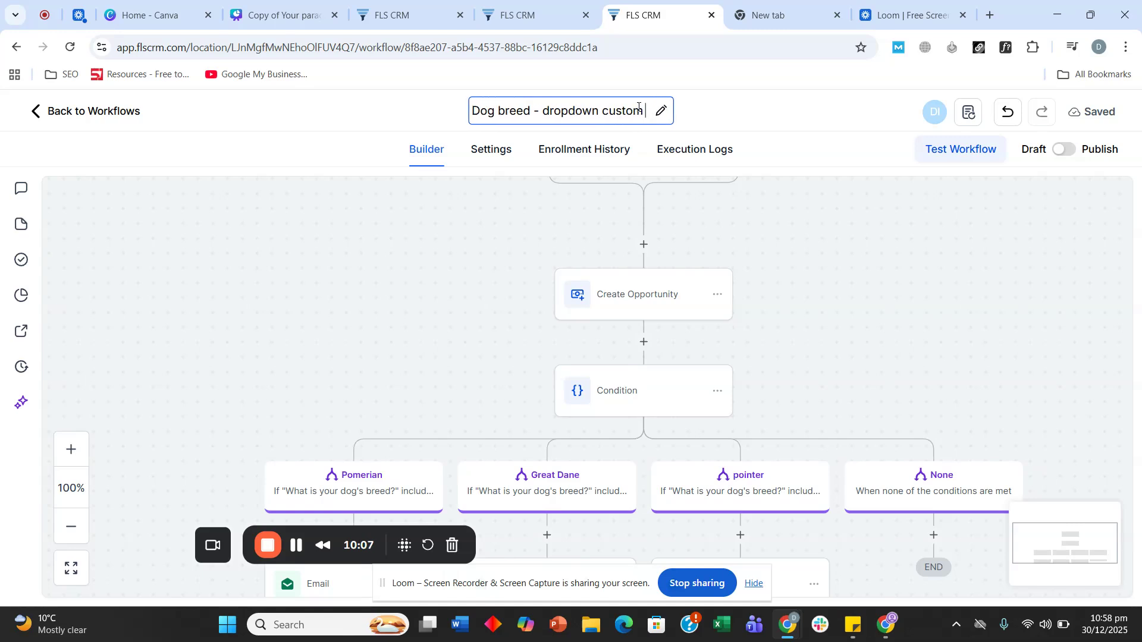
{"action": "type", "text": " firld"}
{"action": "key", "text": "BackSpace"}
{"action": "key", "text": "BackSpace"}
{"action": "key", "text": "BackSpace"}
{"action": "key", "text": "BackSpace"}
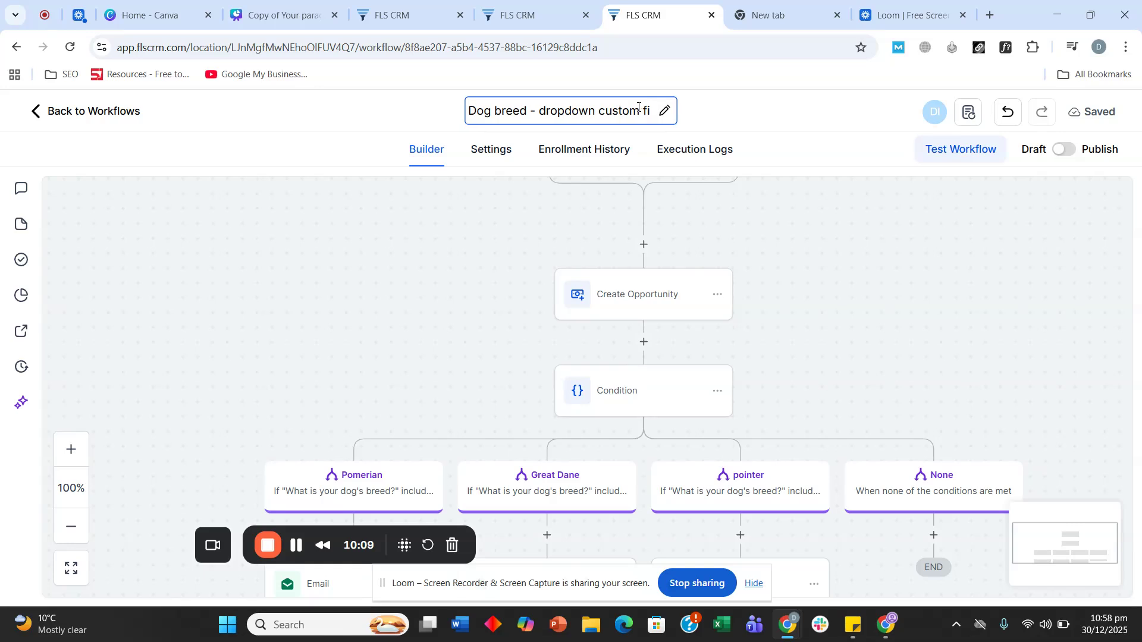
{"action": "type", "text": "eld"}
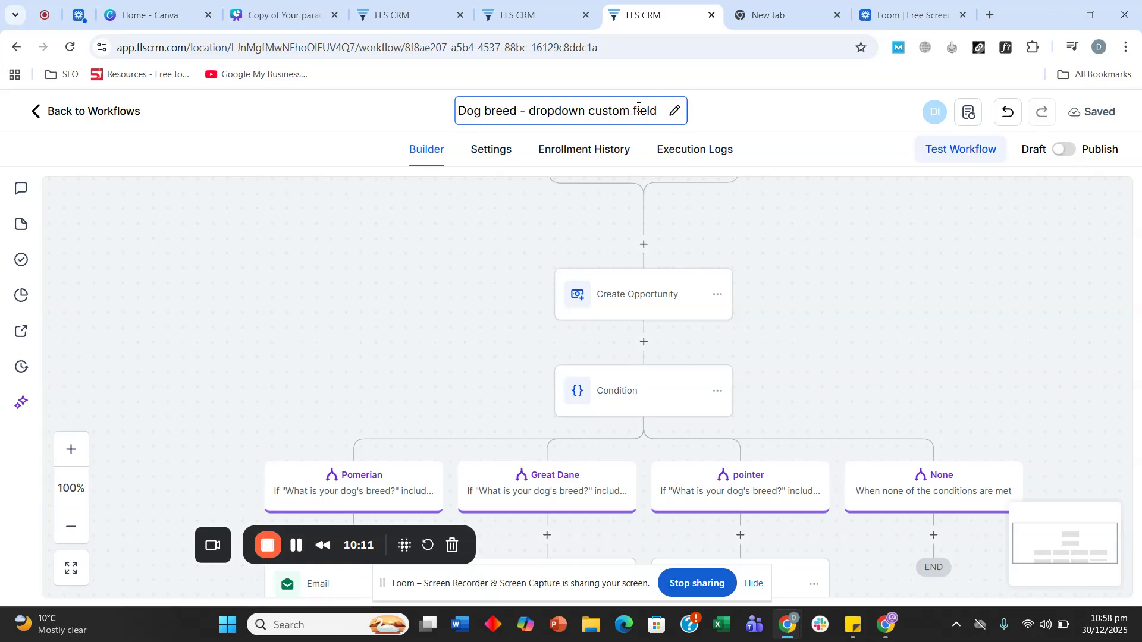
{"action": "type", "text": " person"}
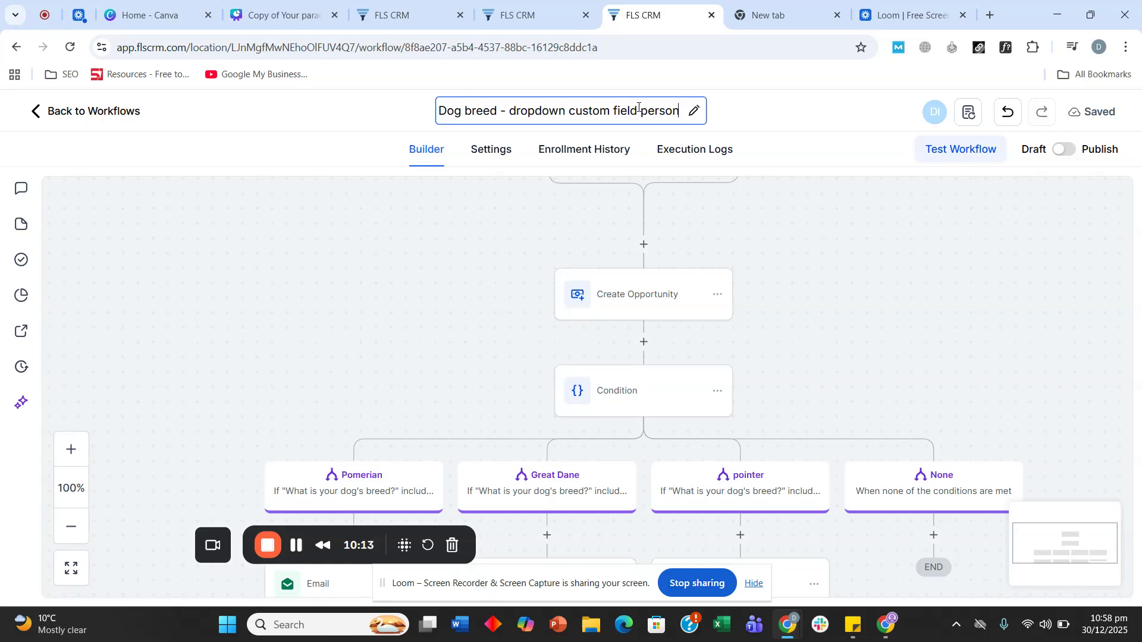
{"action": "type", "text": "alizato"}
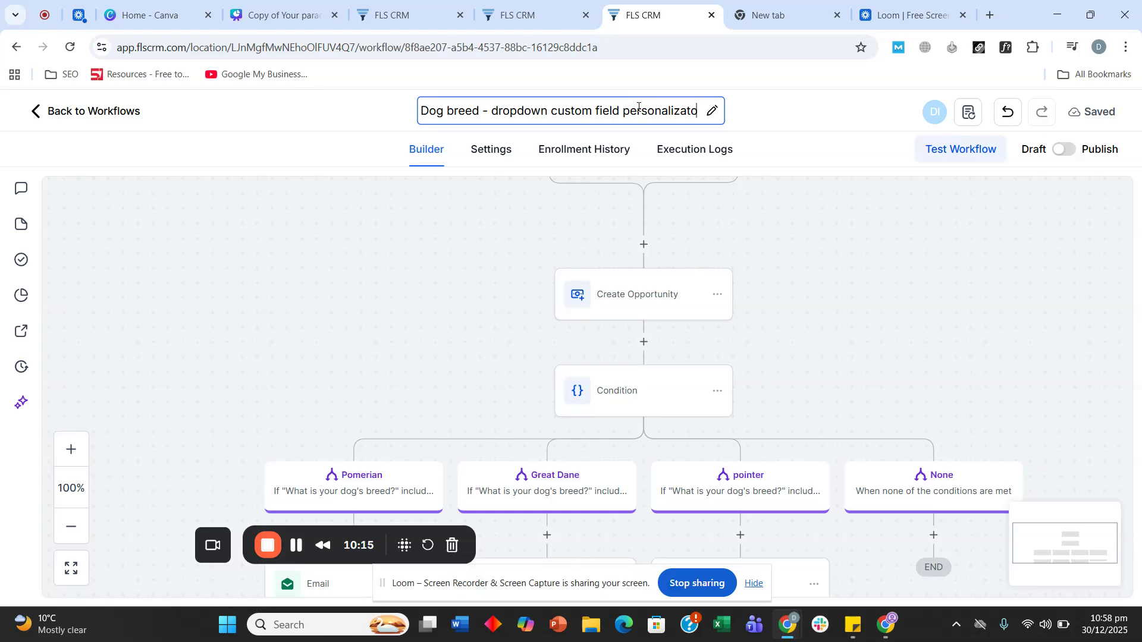
{"action": "key", "text": "BackSpace"}
{"action": "type", "text": "ion"}
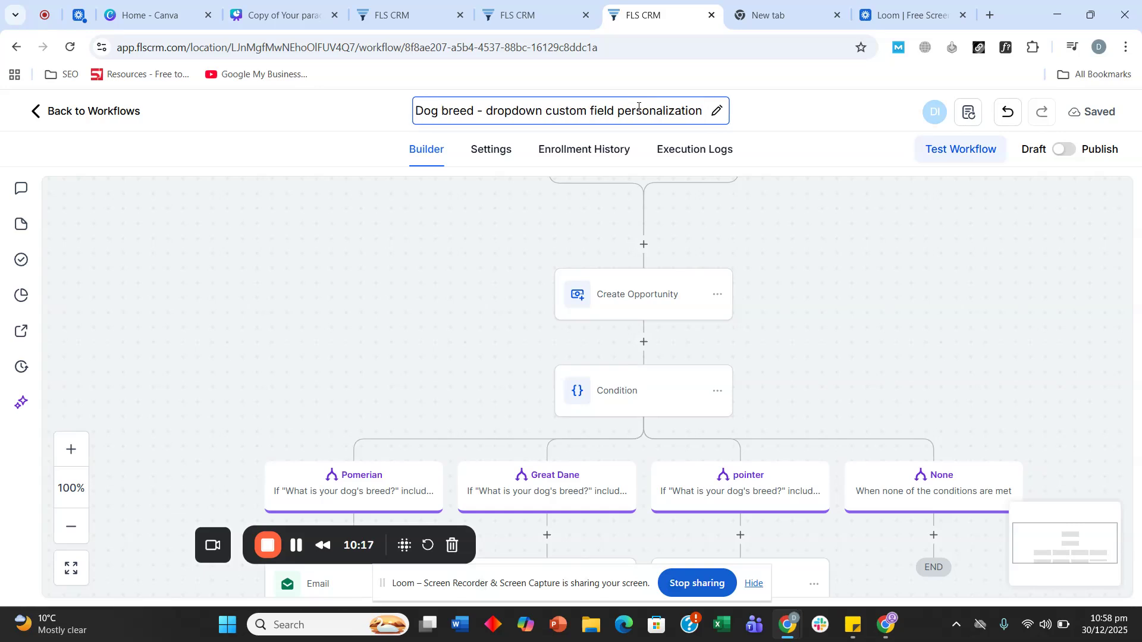
{"action": "left_click", "coordinate": [1098, 158]}
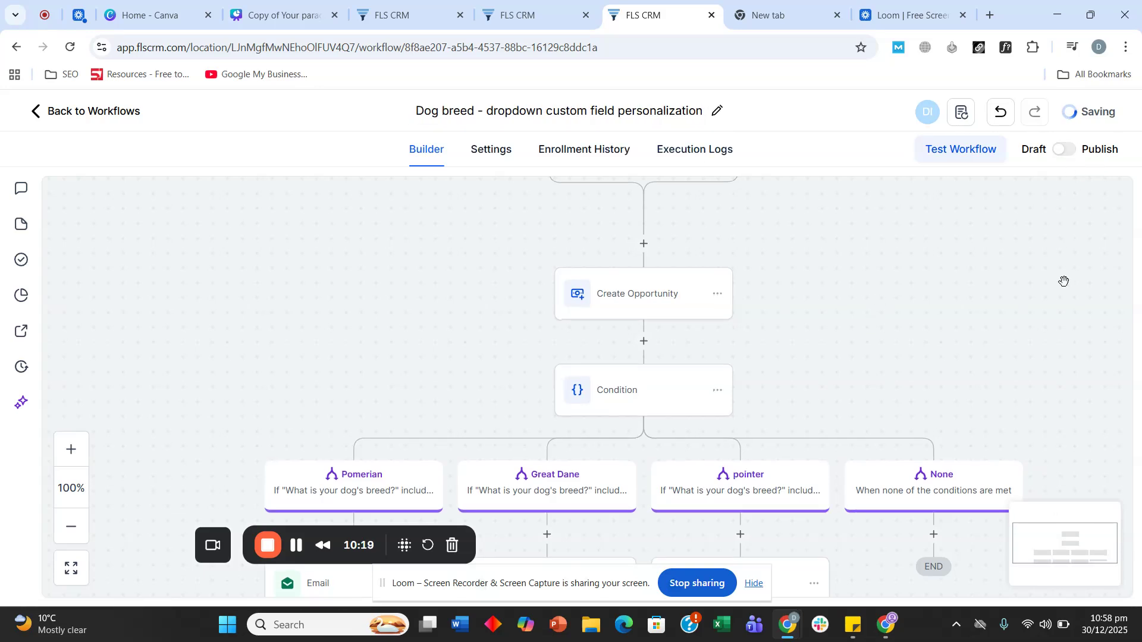
{"action": "left_click", "coordinate": [1065, 150]}
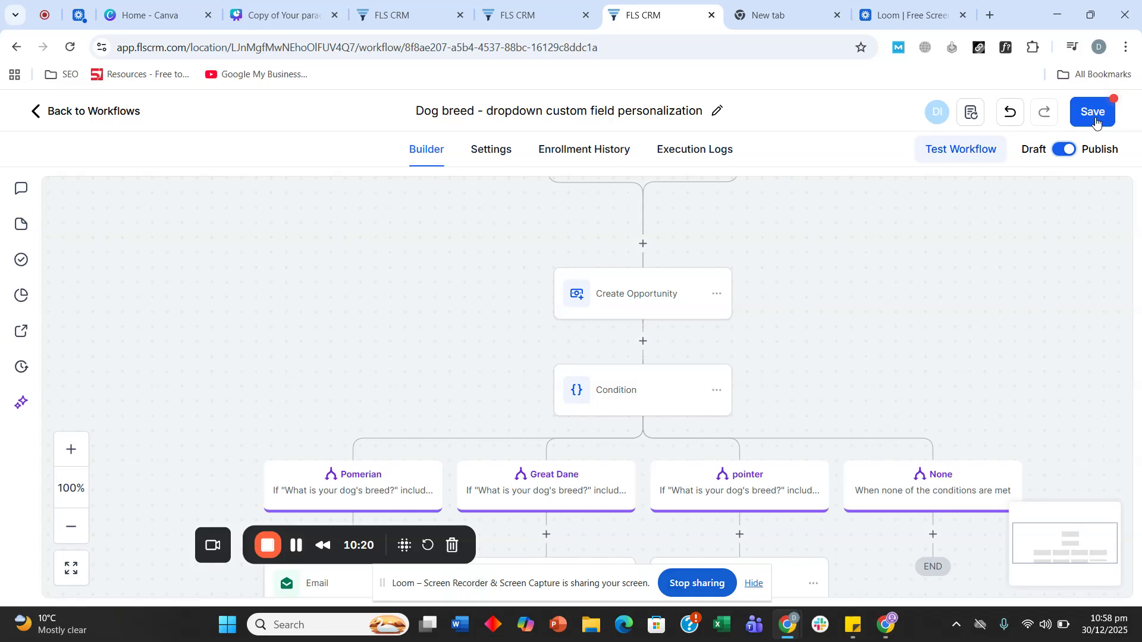
{"action": "left_click", "coordinate": [1095, 111]}
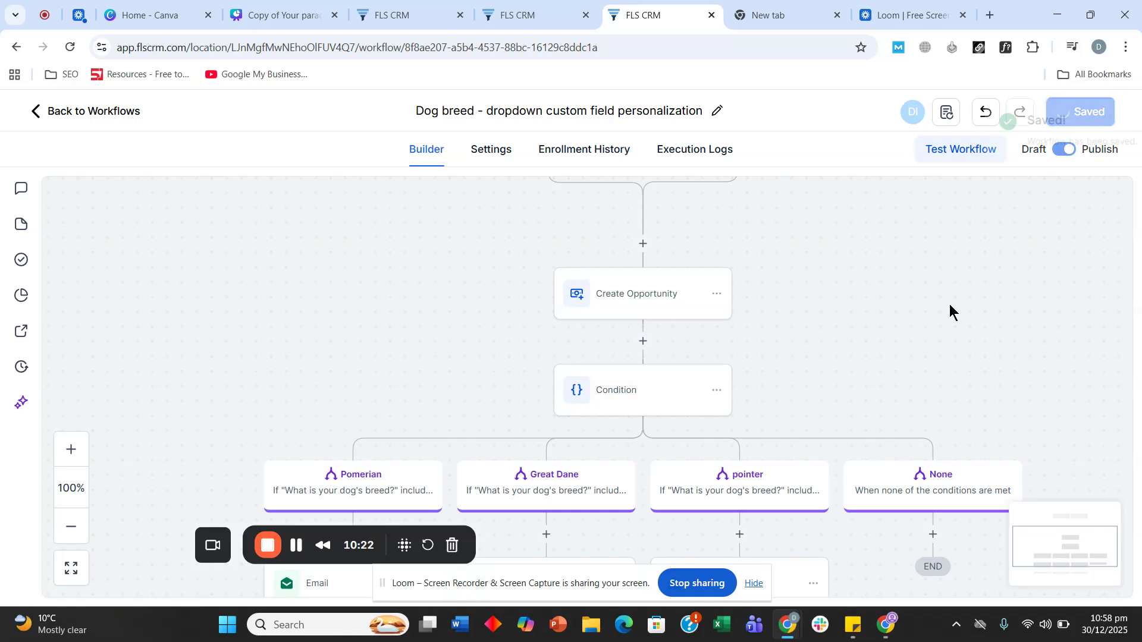
- From the funnels tab, go to Settings > Custom Fields > Custom Values
{"action": "left_click", "coordinate": [519, 13]}
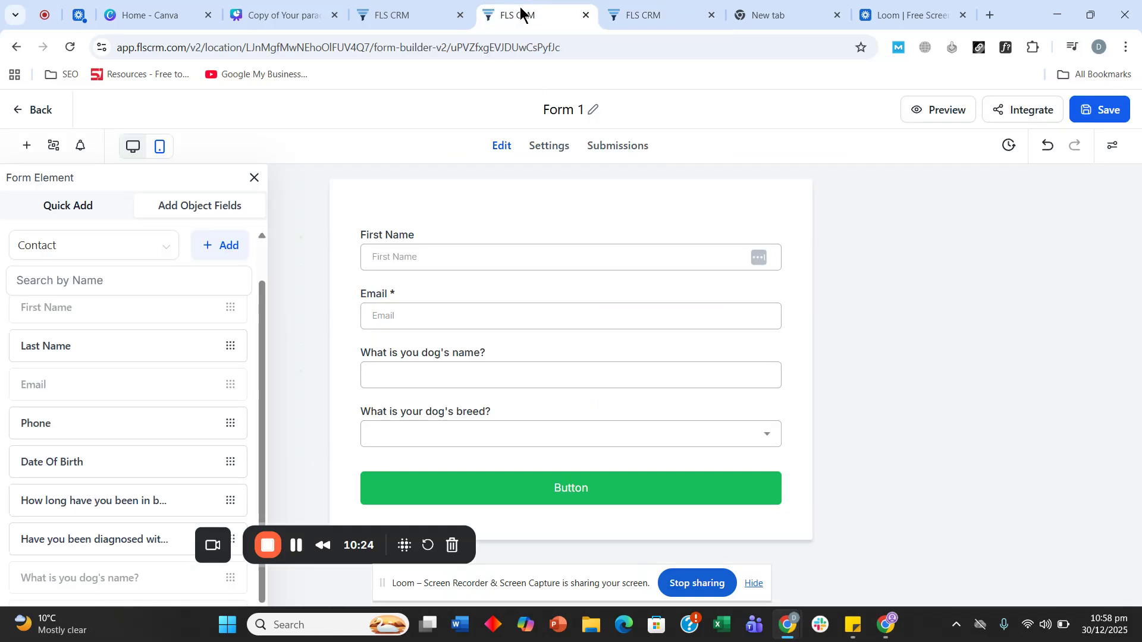
{"action": "left_click", "coordinate": [437, 7]}
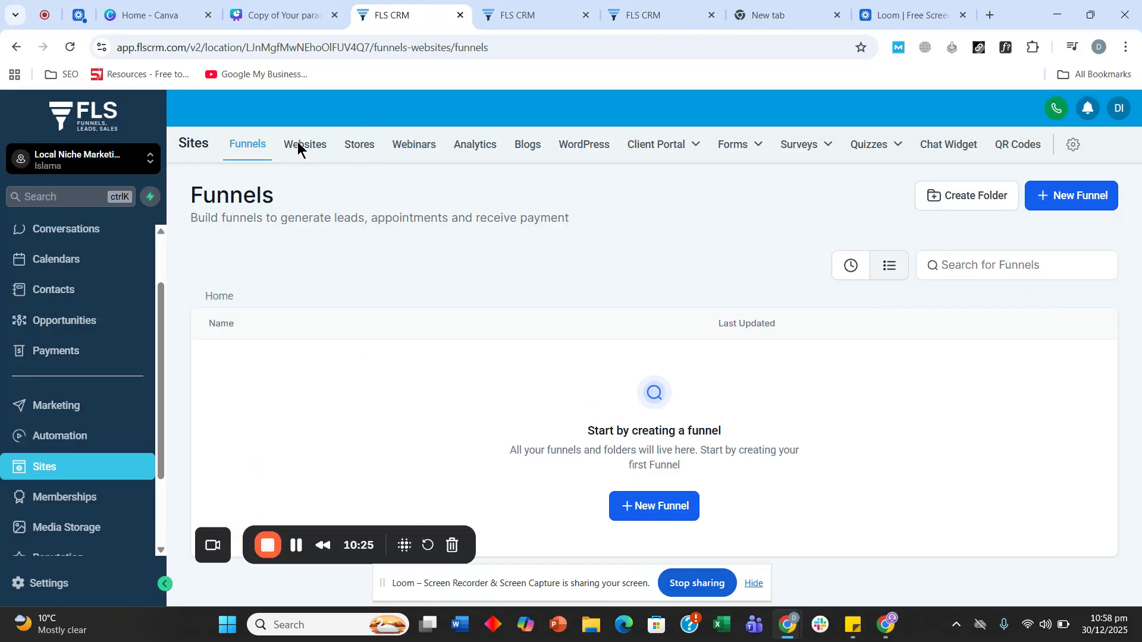
{"action": "left_click", "coordinate": [75, 586]}
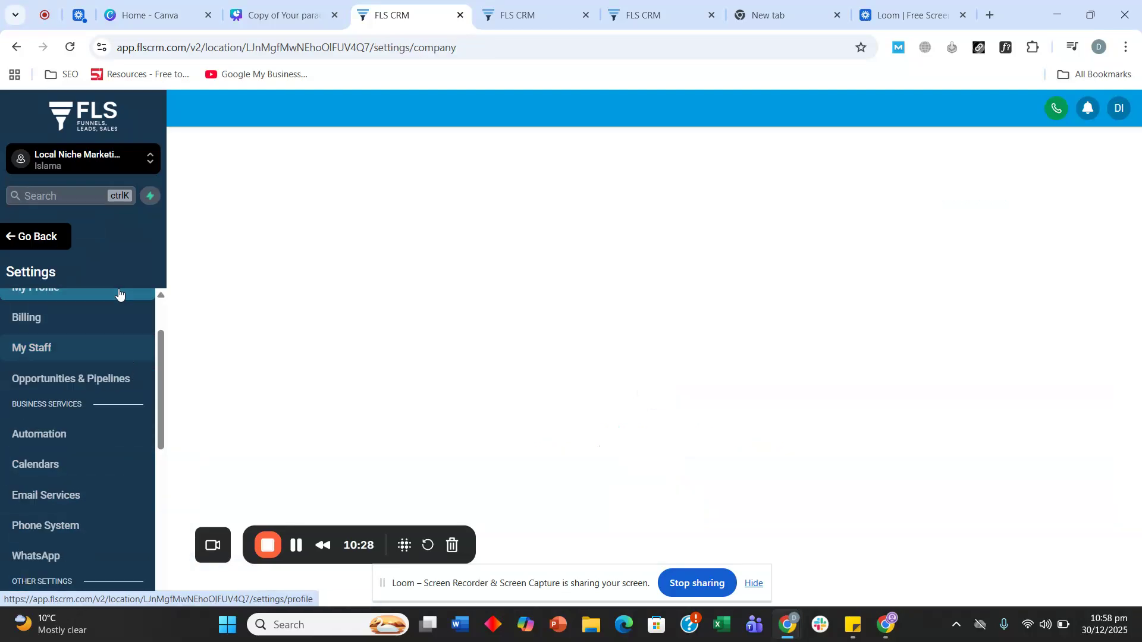
{"action": "scroll", "coordinate": [77, 369], "scroll_direction": "down", "scroll_amount": 3}
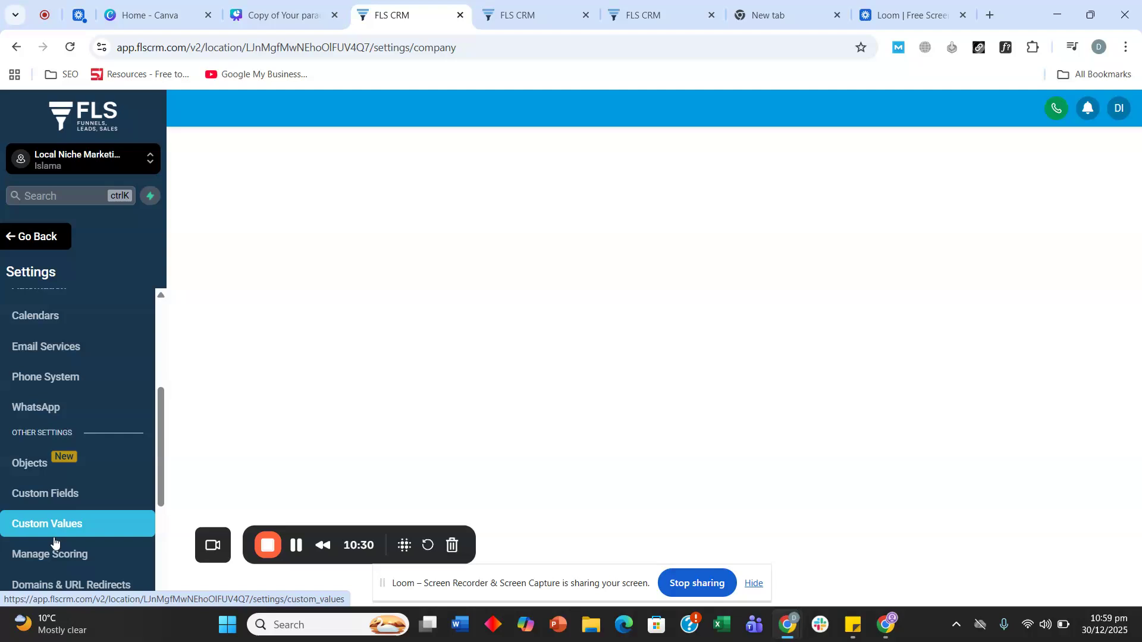
{"action": "left_click", "coordinate": [69, 503]}
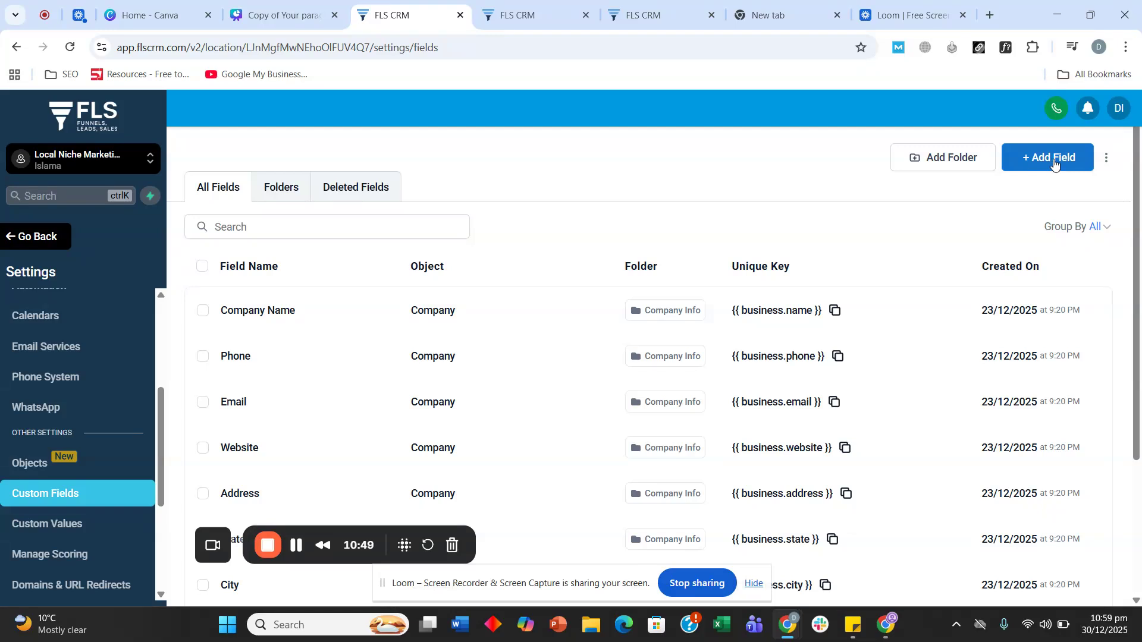
{"action": "left_click", "coordinate": [62, 533]}
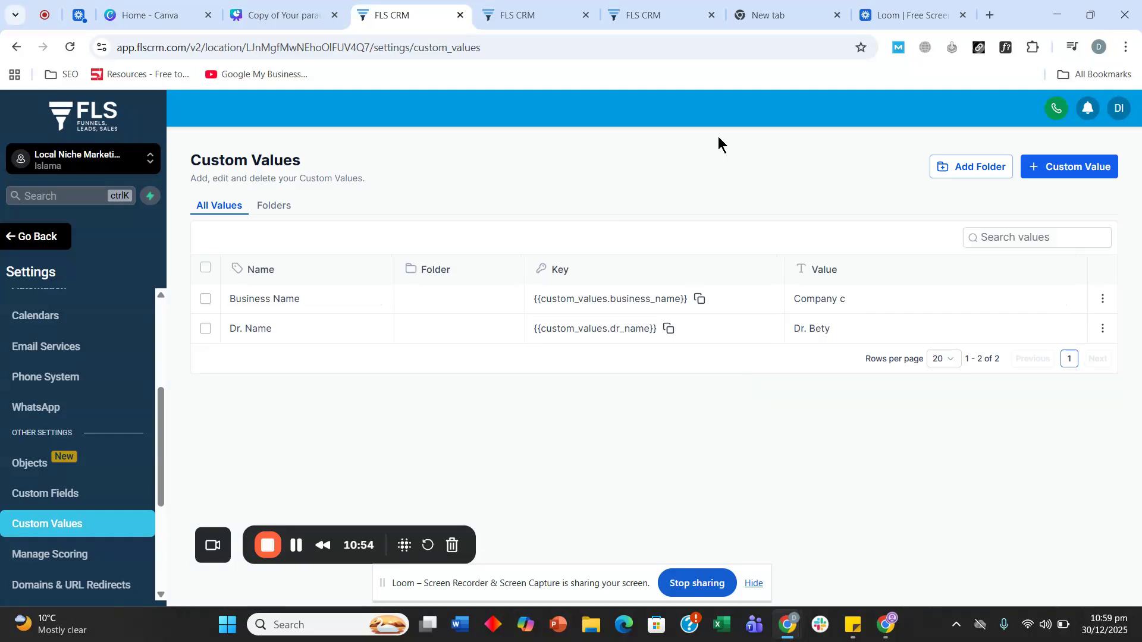
- Create a 'Dog Trainer's Name' custom value holding the trainer's first name, and copy its key
{"action": "left_click", "coordinate": [1063, 173]}
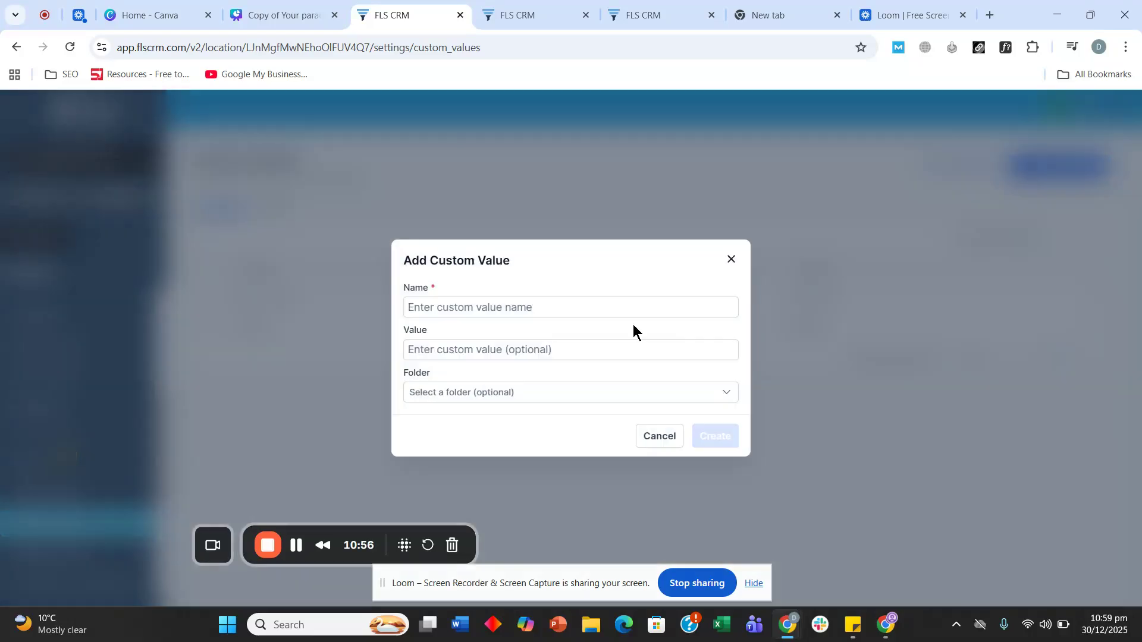
{"action": "type", "text": "Dog "}
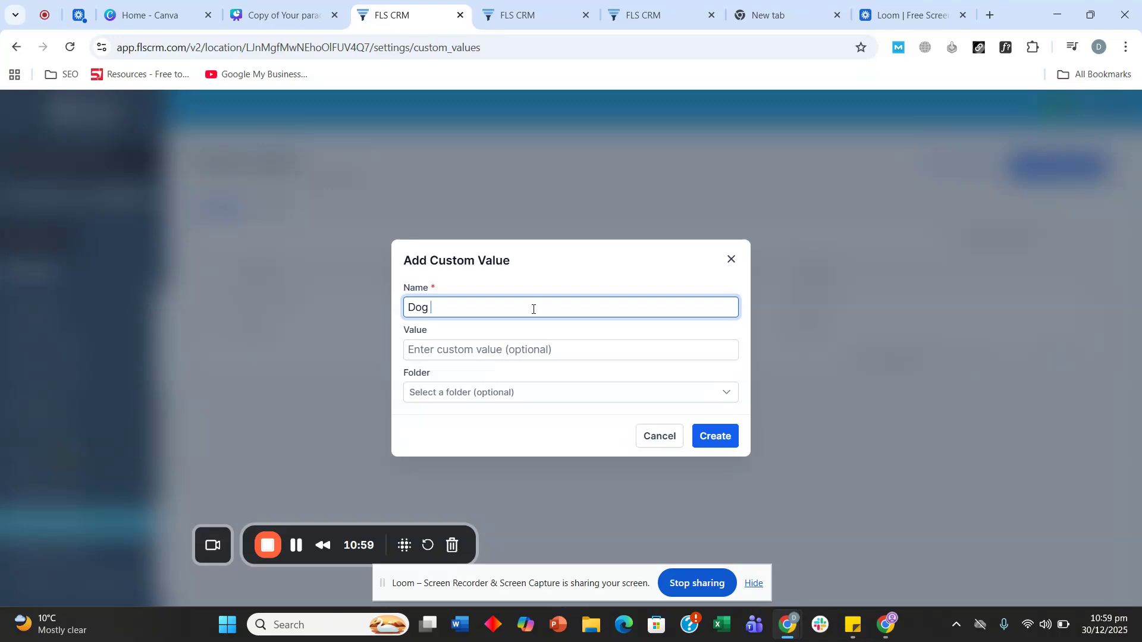
{"action": "type", "text": "Trainer's Name"}
{"action": "left_click", "coordinate": [546, 349]}
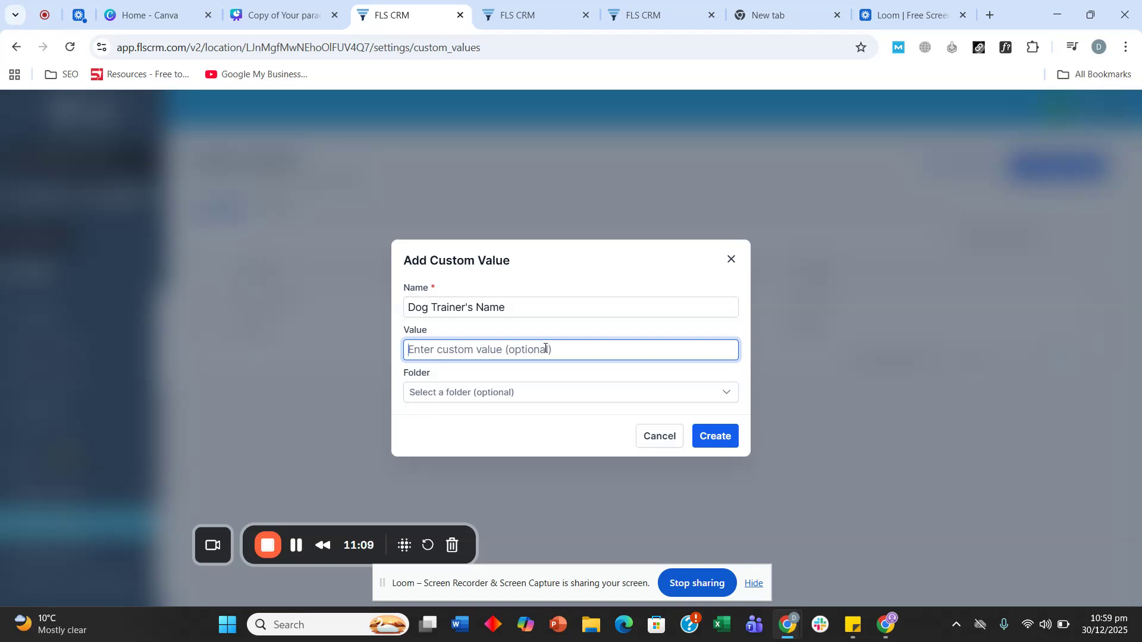
{"action": "type", "text": "Lissa"}
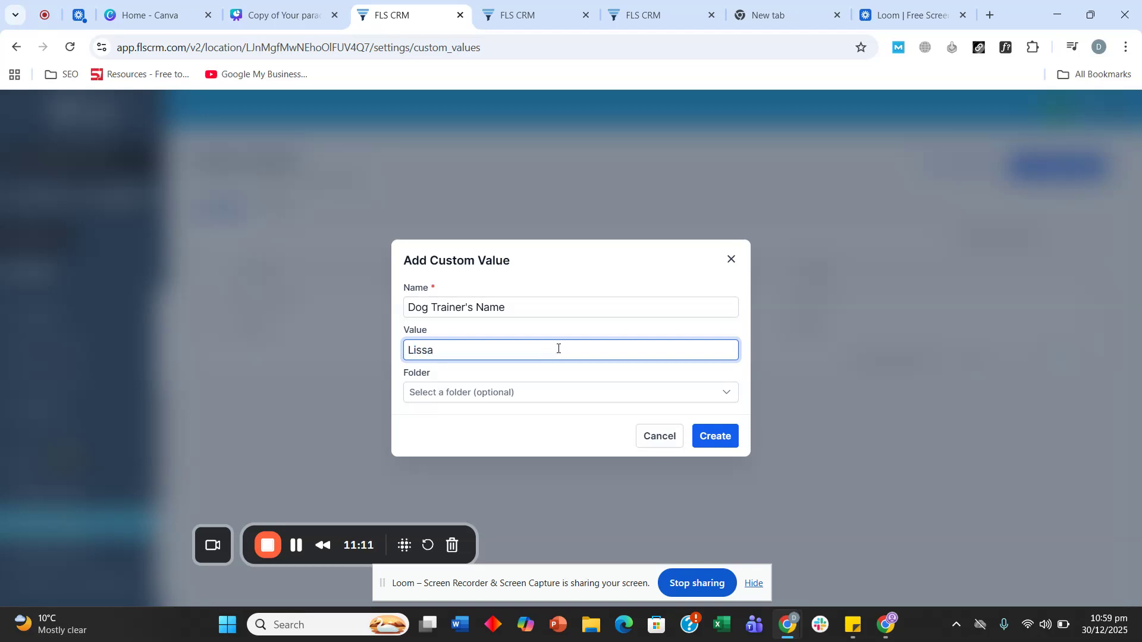
{"action": "left_click", "coordinate": [729, 441]}
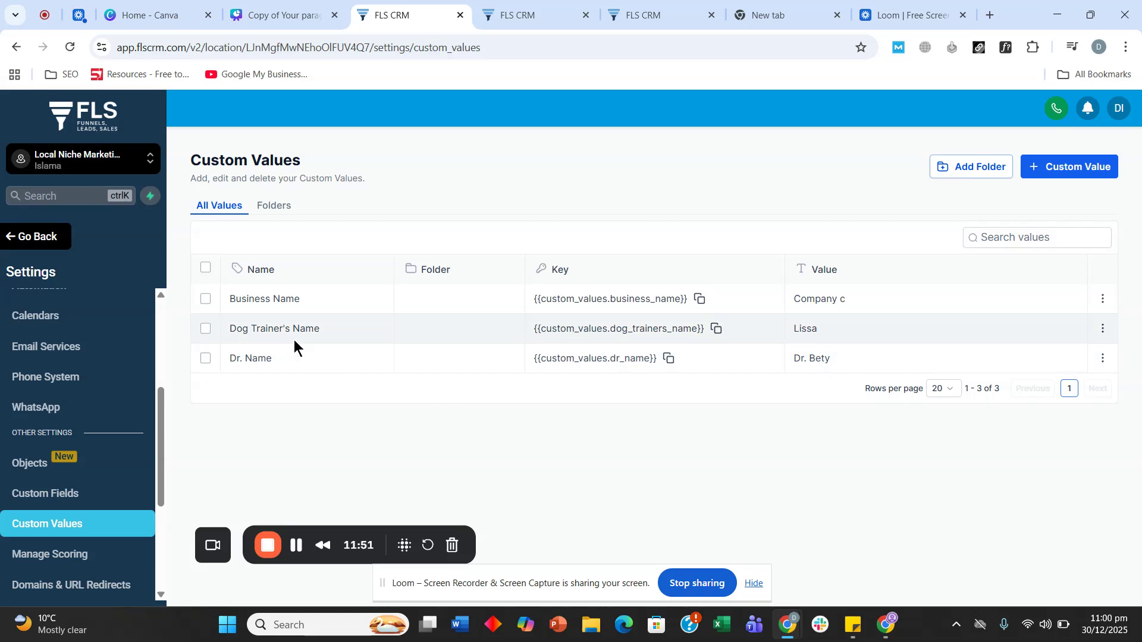
{"action": "left_click", "coordinate": [716, 329]}
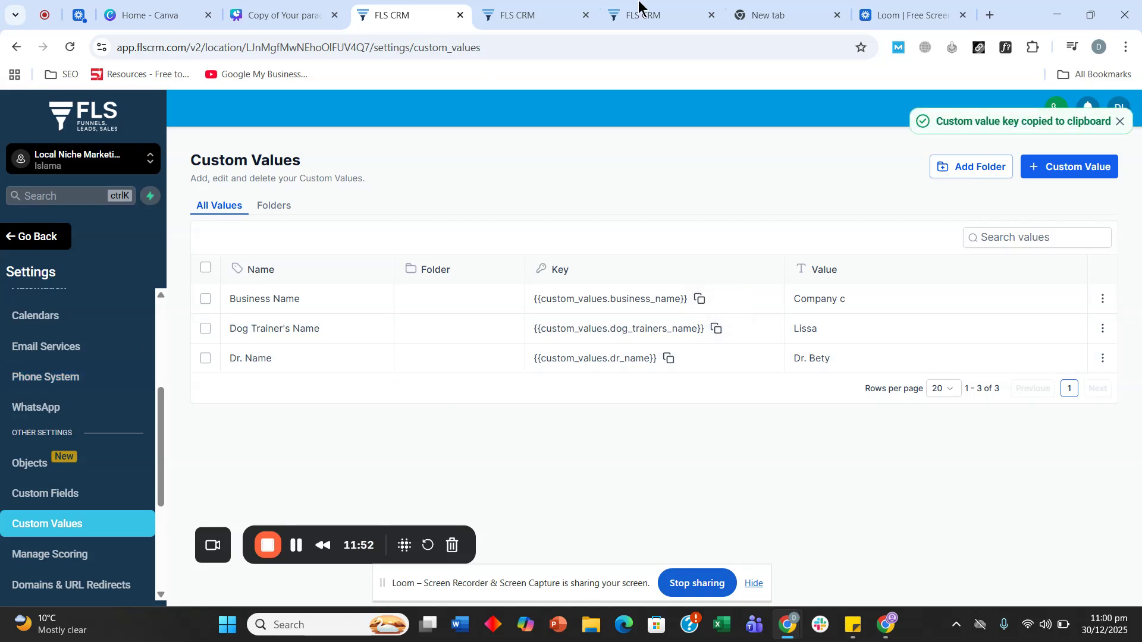
{"action": "left_click", "coordinate": [529, 14]}
- Add the sentence '{{custom_values.dog_trainers_name}} has trained a lot of dogs.' to the Pomeranian email
{"action": "left_click", "coordinate": [631, 9]}
{"action": "scroll", "coordinate": [476, 280], "scroll_direction": "down", "scroll_amount": 4}
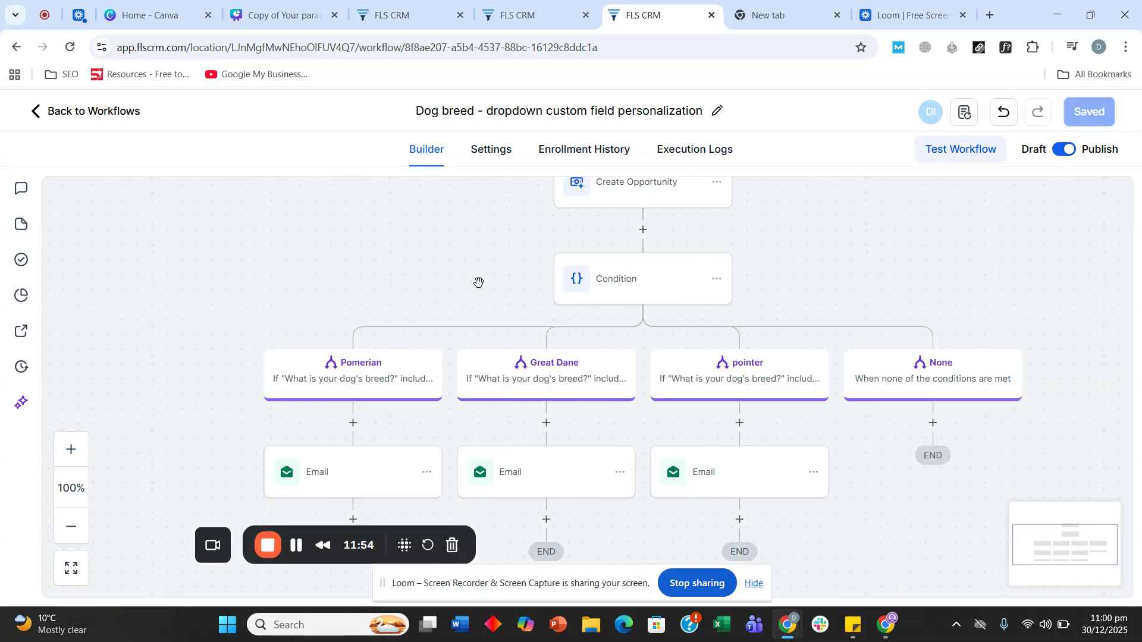
{"action": "left_click", "coordinate": [787, 360]}
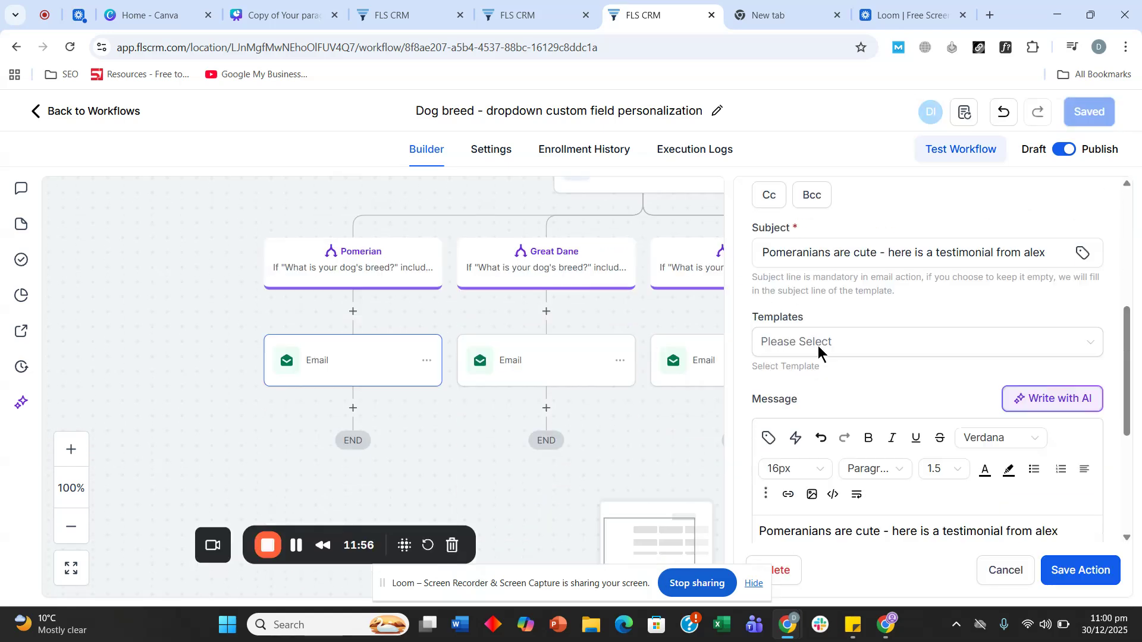
{"action": "scroll", "coordinate": [816, 354], "scroll_direction": "down", "scroll_amount": 4}
{"action": "left_click", "coordinate": [1069, 336]}
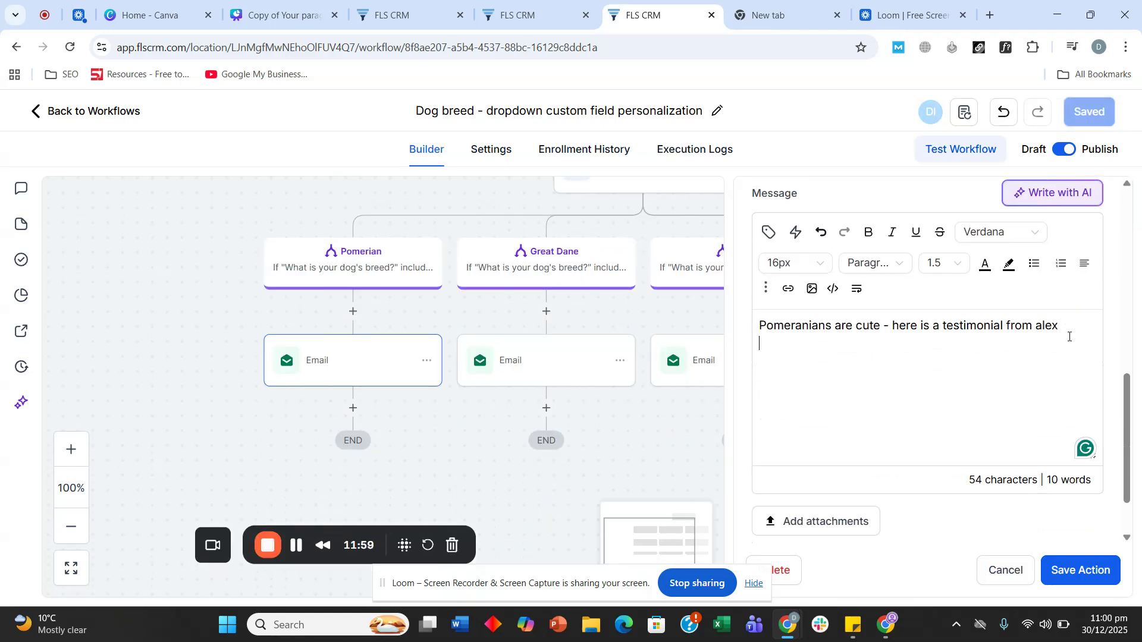
{"action": "key", "text": "ctrl+v"}
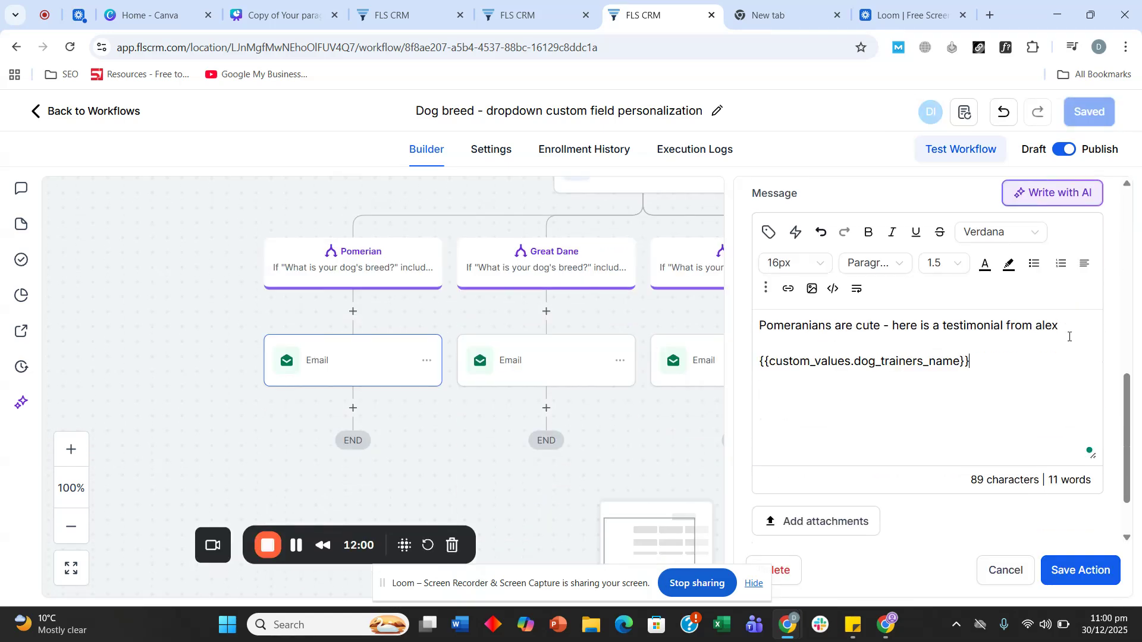
{"action": "left_click", "coordinate": [837, 369]}
{"action": "type", "text": "has"}
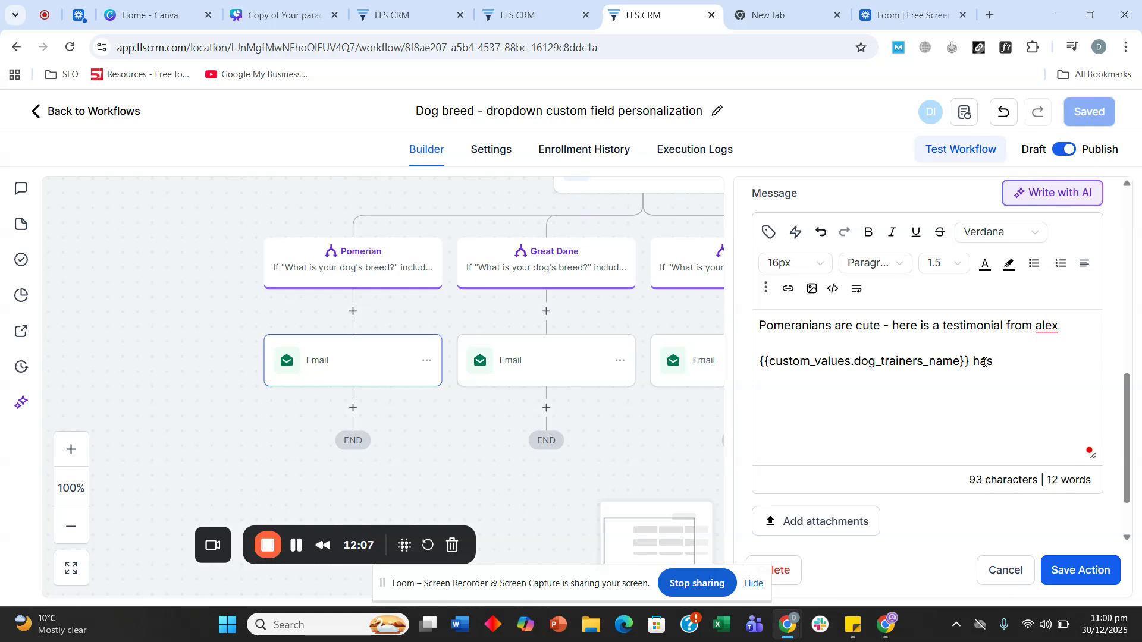
{"action": "type", "text": " trained "}
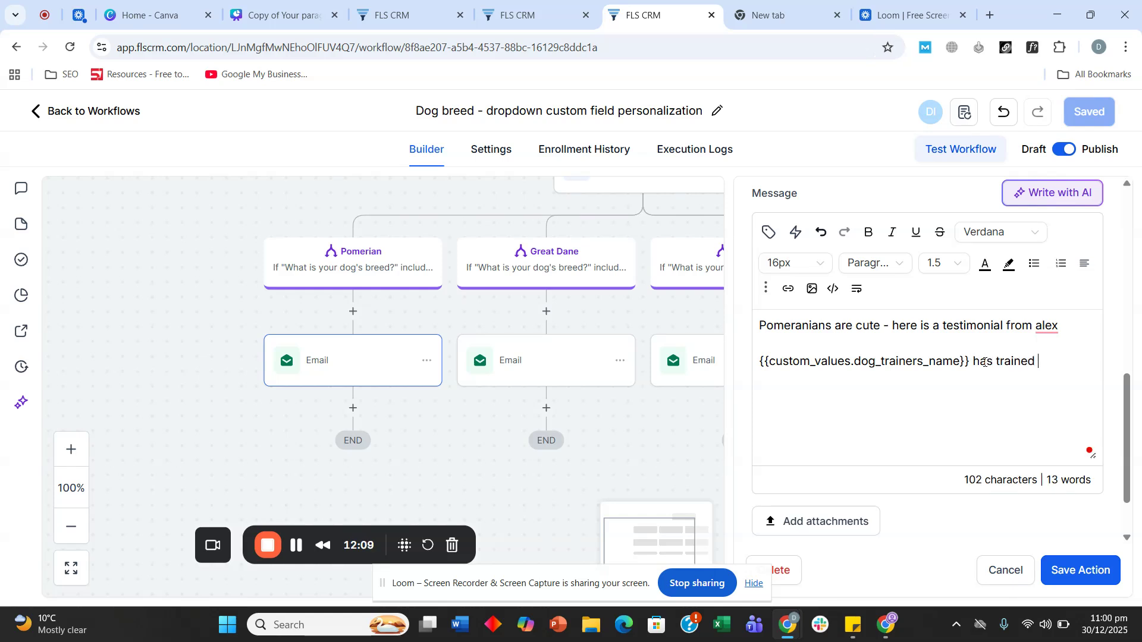
{"action": "type", "text": "a lot of d"}
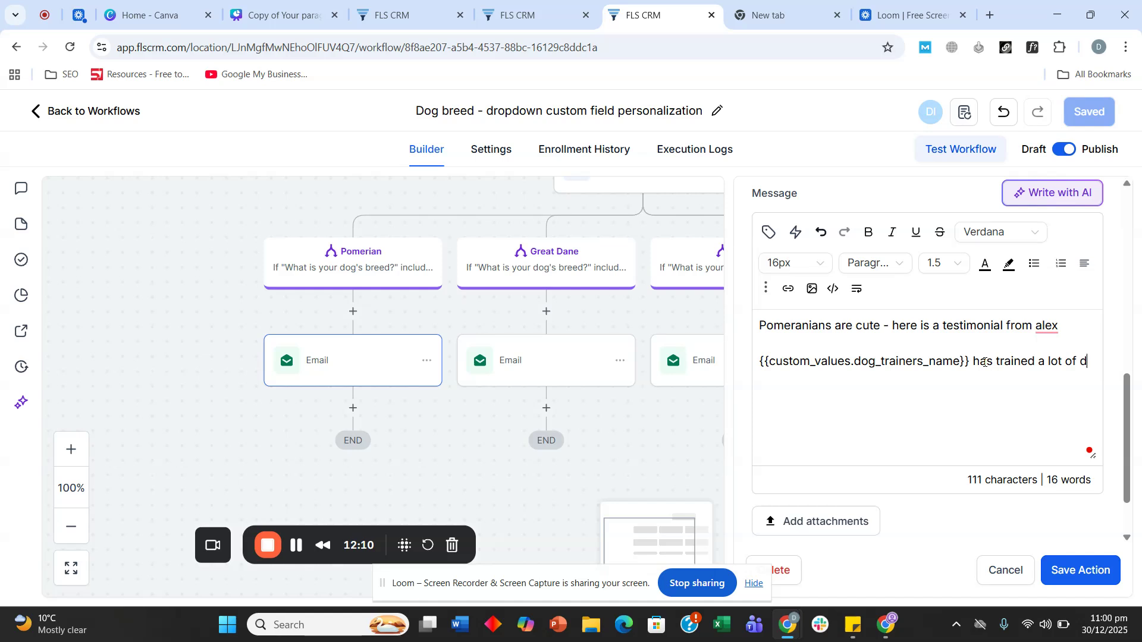
{"action": "type", "text": "ogs "}
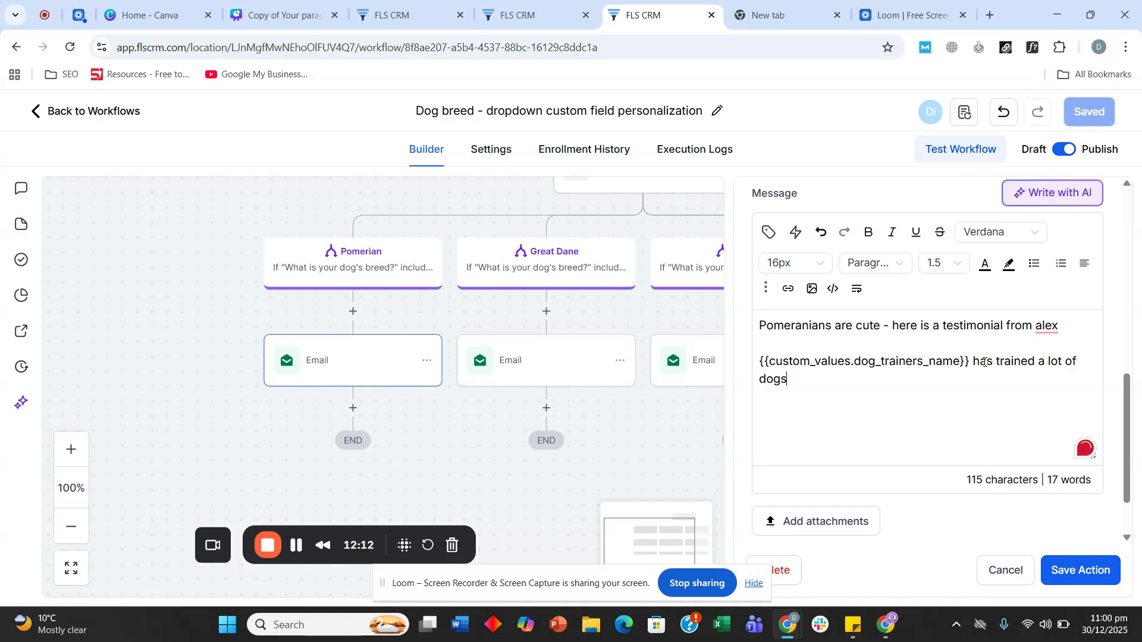
{"action": "type", "text": "."}
{"action": "key", "text": "ctrl+a"}
{"action": "left_click_drag", "start_coordinate": [793, 378], "coordinate": [758, 362]}
{"action": "key", "text": "ctrl+c"}
{"action": "left_click", "coordinate": [1065, 570]}
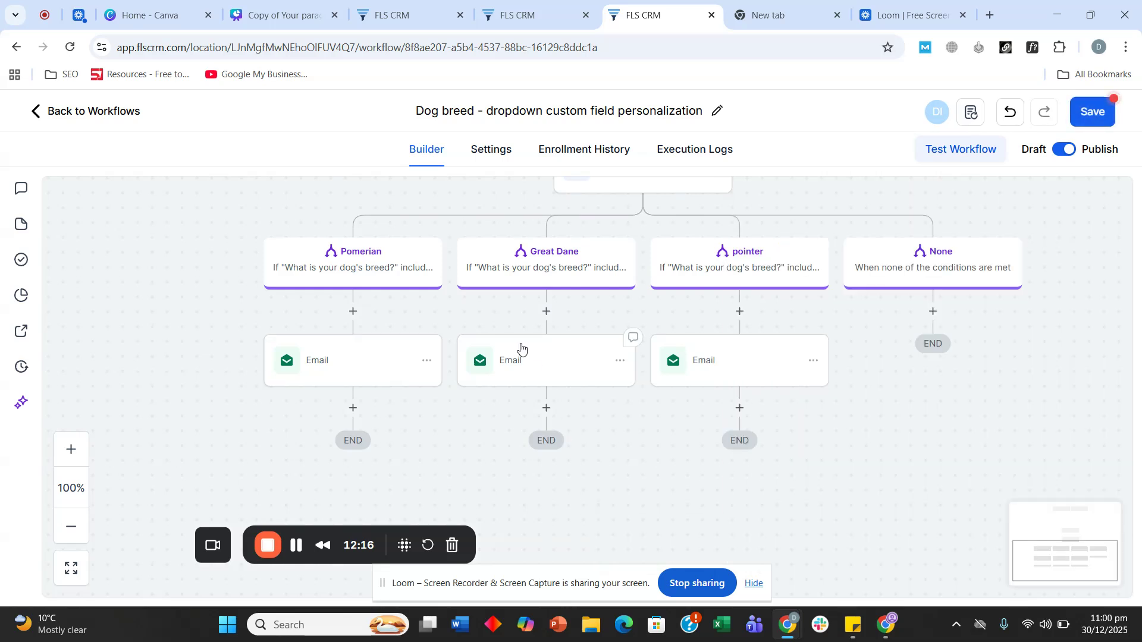
- Paste the trainer's-name sentence on a new line in the Great Dane email
{"action": "left_click", "coordinate": [520, 359]}
{"action": "scroll", "coordinate": [802, 353], "scroll_direction": "down", "scroll_amount": 5}
{"action": "scroll", "coordinate": [808, 357], "scroll_direction": "down", "scroll_amount": 3}
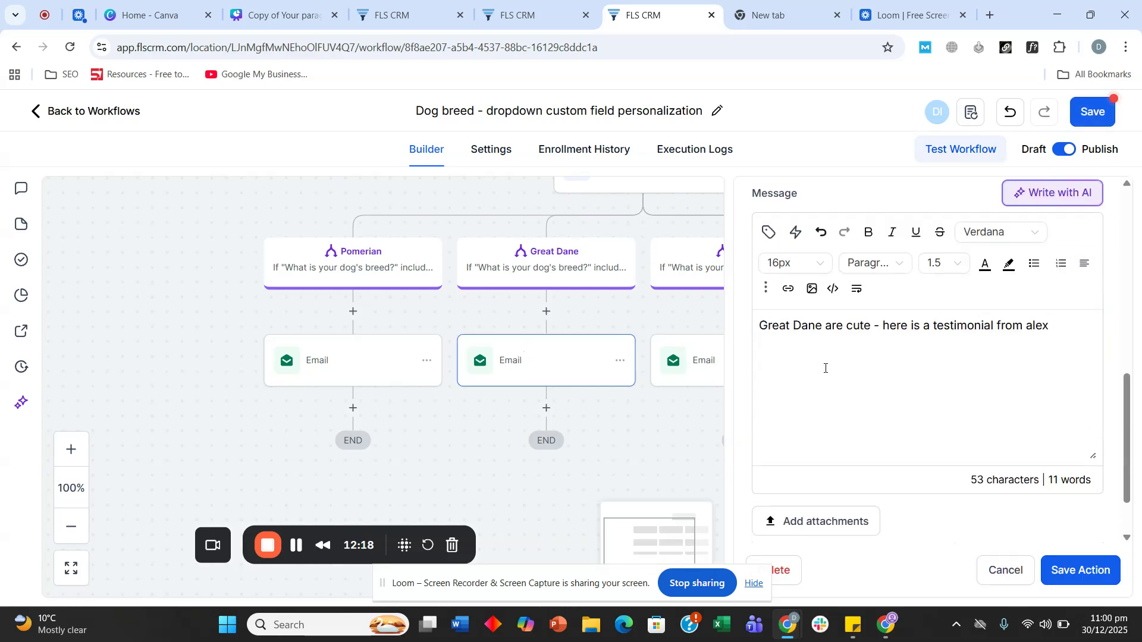
{"action": "left_click", "coordinate": [824, 366]}
{"action": "key", "text": "Return"}
{"action": "key", "text": "ctrl+v"}
{"action": "left_click", "coordinate": [1088, 568]}
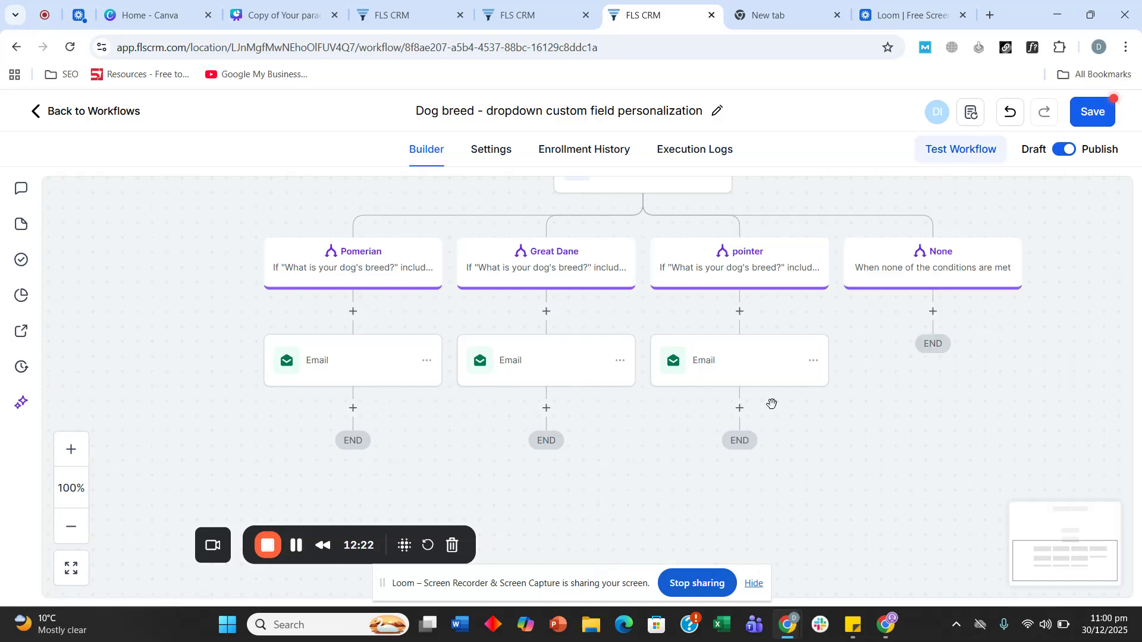
- Paste the trainer's-name sentence into the pointer email, save the workflow, and return to Canva
{"action": "left_click", "coordinate": [726, 375]}
{"action": "scroll", "coordinate": [937, 383], "scroll_direction": "down", "scroll_amount": 6}
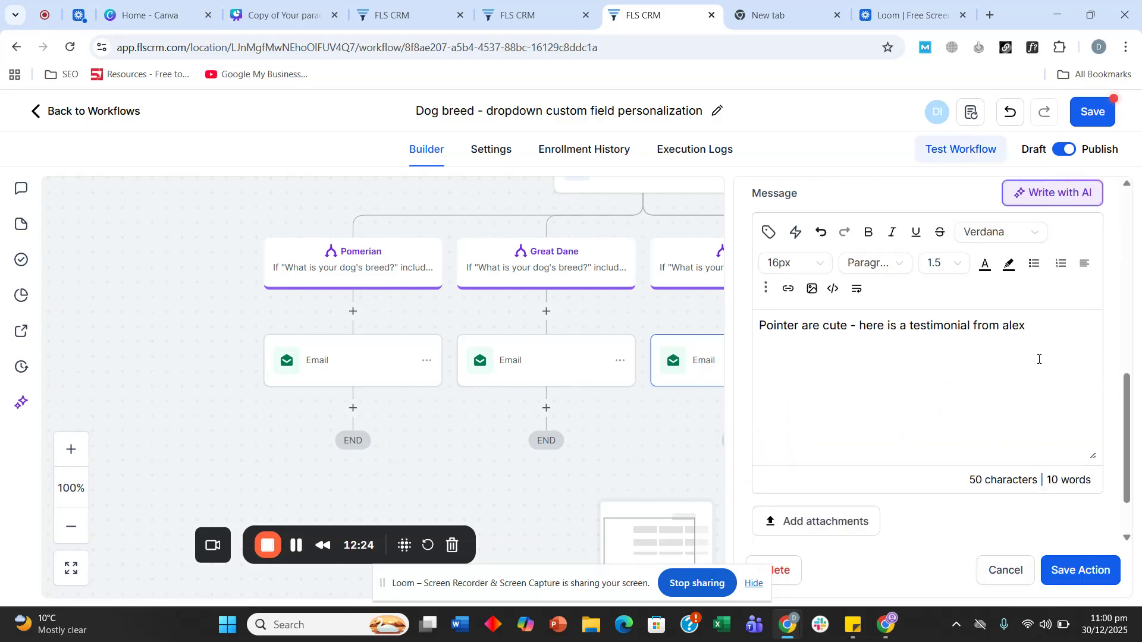
{"action": "left_click", "coordinate": [1039, 360]}
{"action": "key", "text": "ctrl+v"}
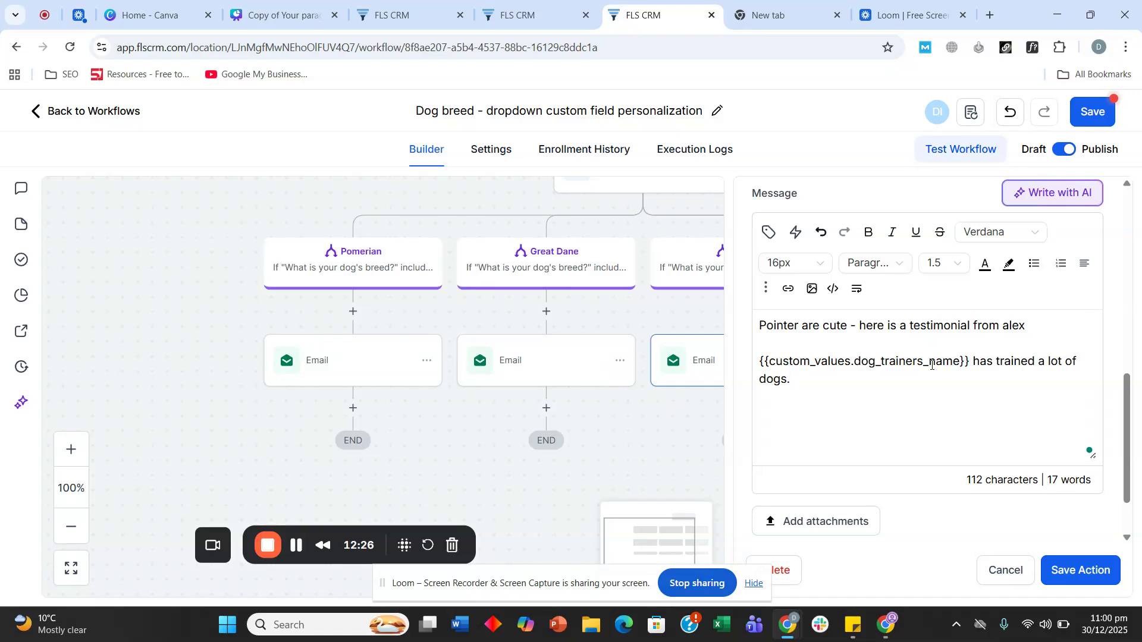
{"action": "left_click", "coordinate": [1067, 568]}
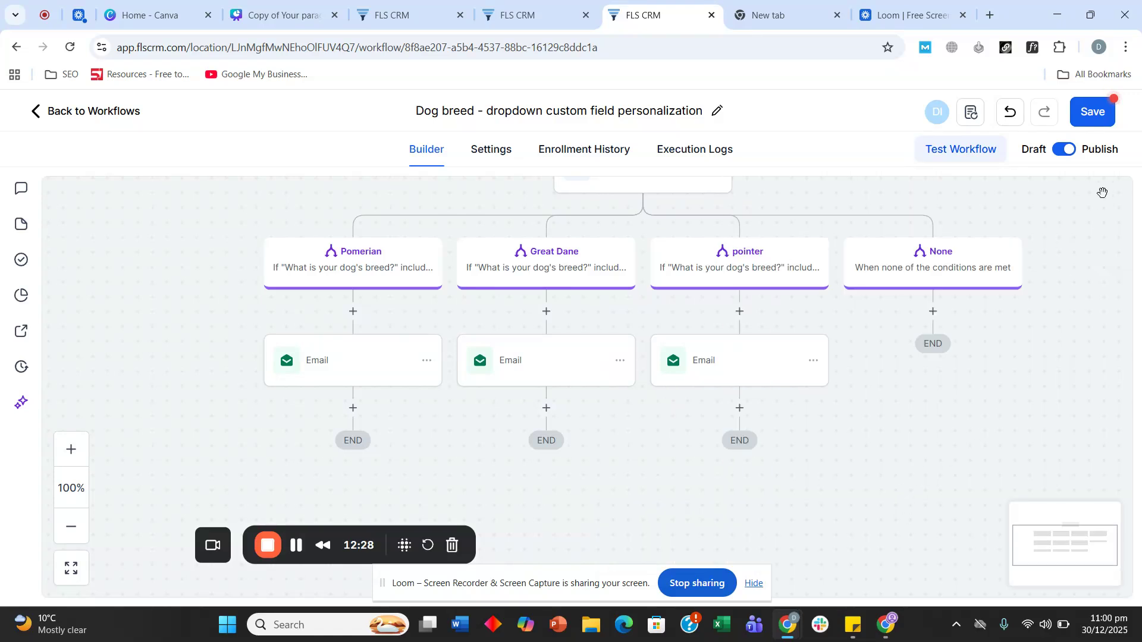
{"action": "left_click", "coordinate": [1093, 112]}
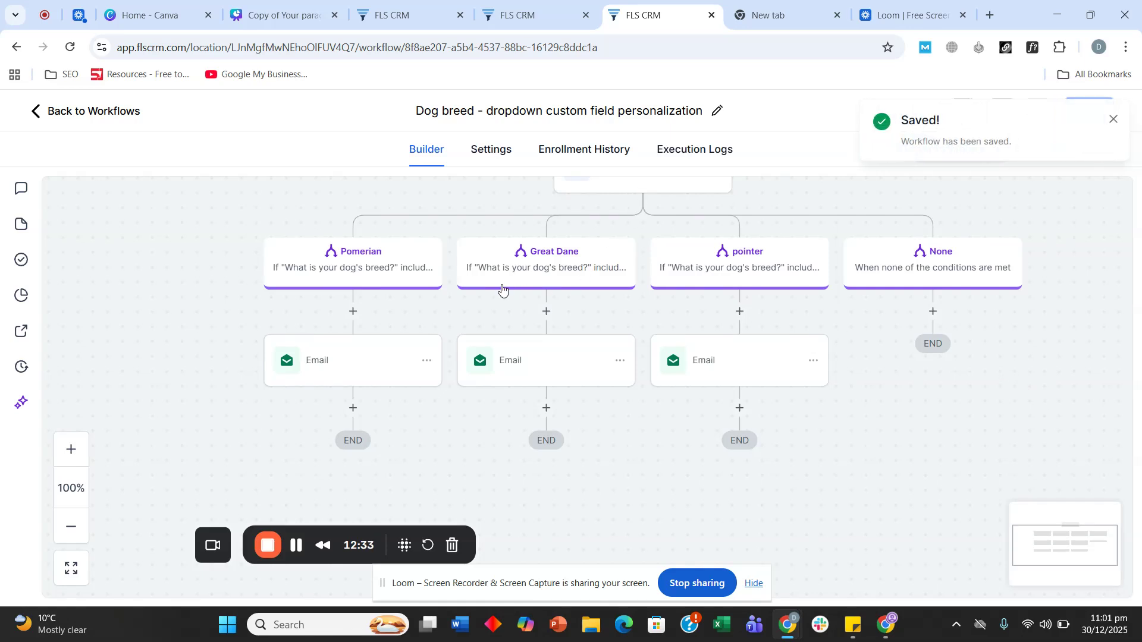
{"action": "left_click", "coordinate": [285, 16]}
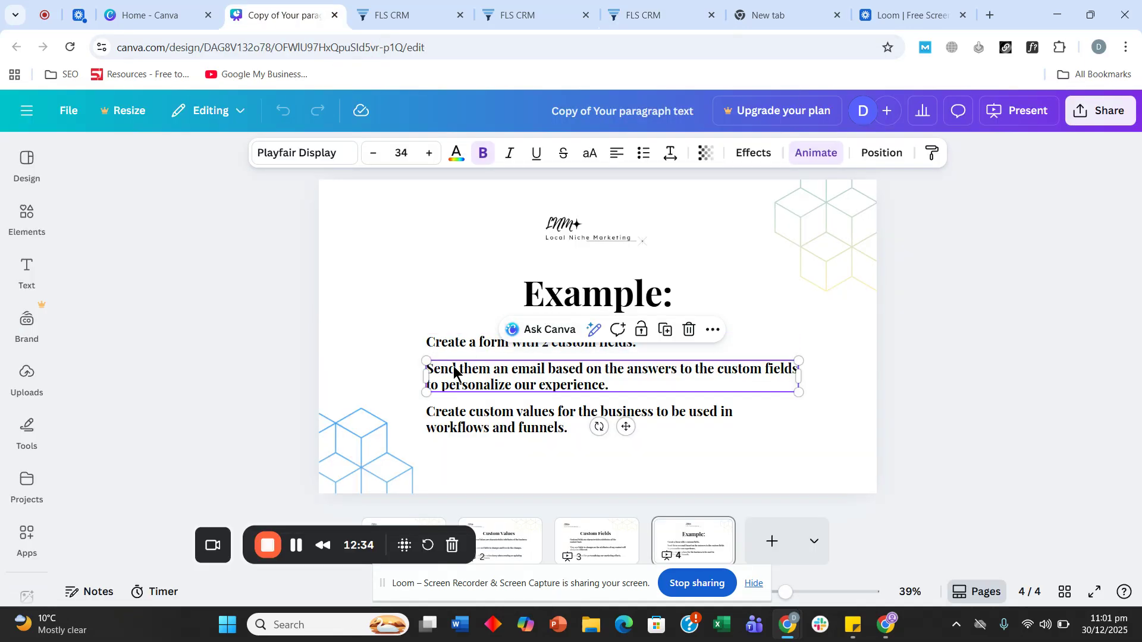
{"action": "left_click", "coordinate": [456, 344]}
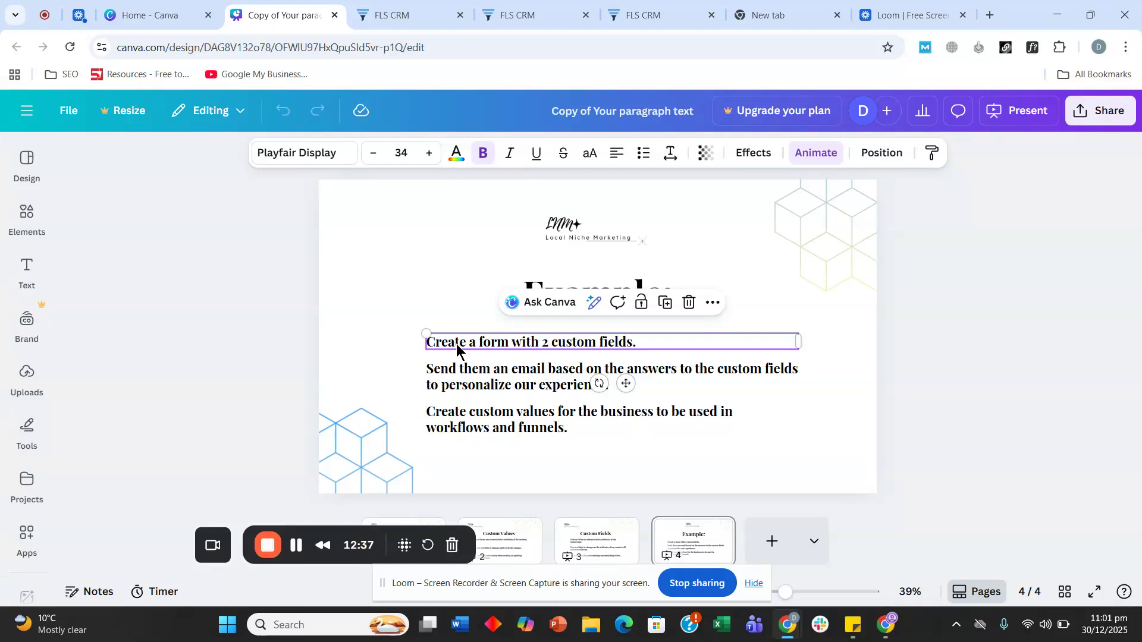
{"action": "left_click", "coordinate": [458, 376]}
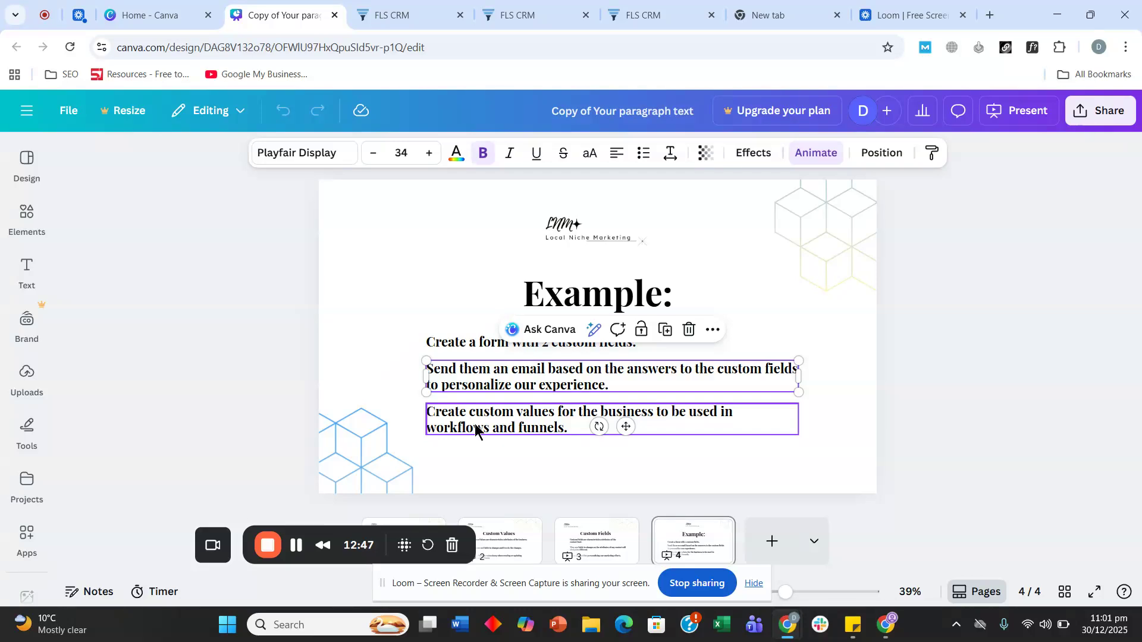
- Open a live preview of Form 1 from the form builder
{"action": "left_click", "coordinate": [386, 12]}
{"action": "left_click", "coordinate": [550, 11]}
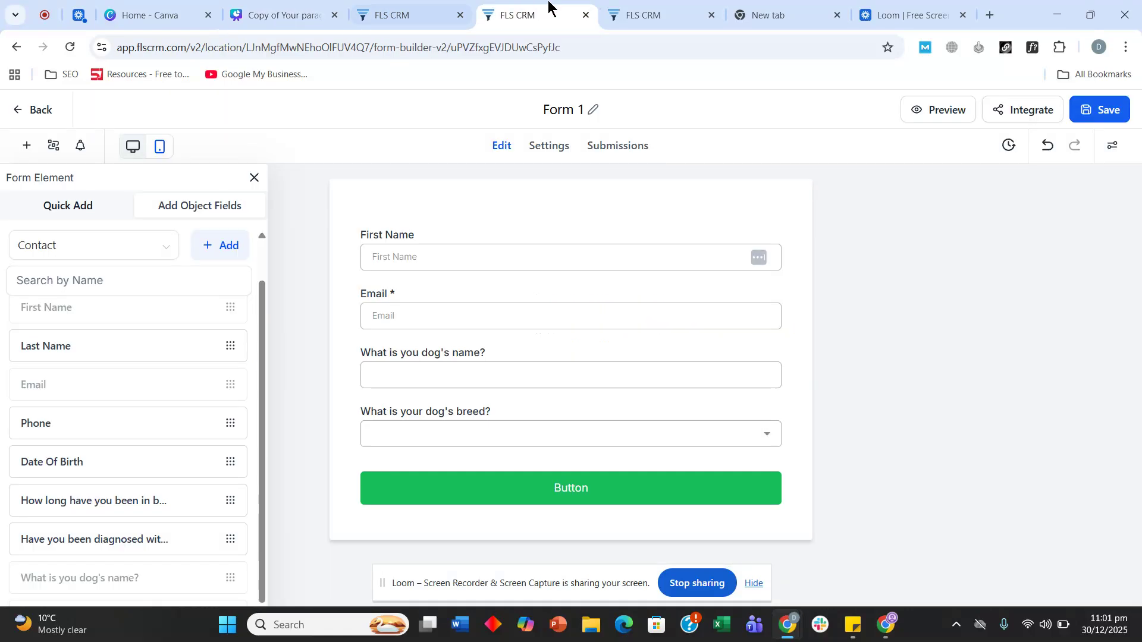
{"action": "left_click", "coordinate": [631, 7]}
{"action": "left_click", "coordinate": [550, 9]}
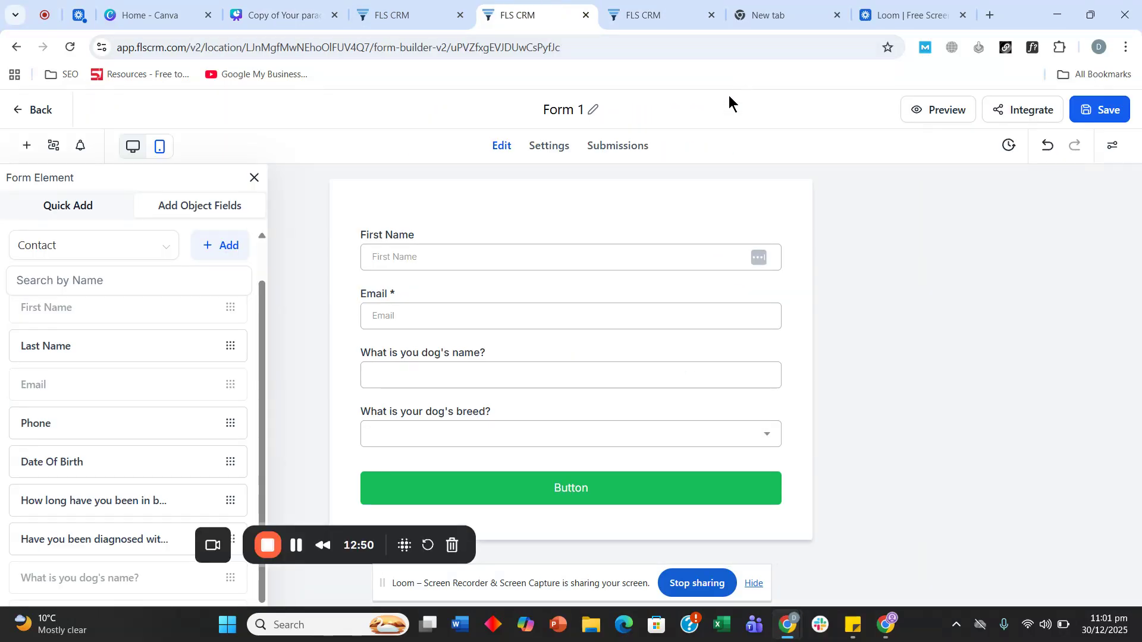
{"action": "left_click", "coordinate": [939, 109]}
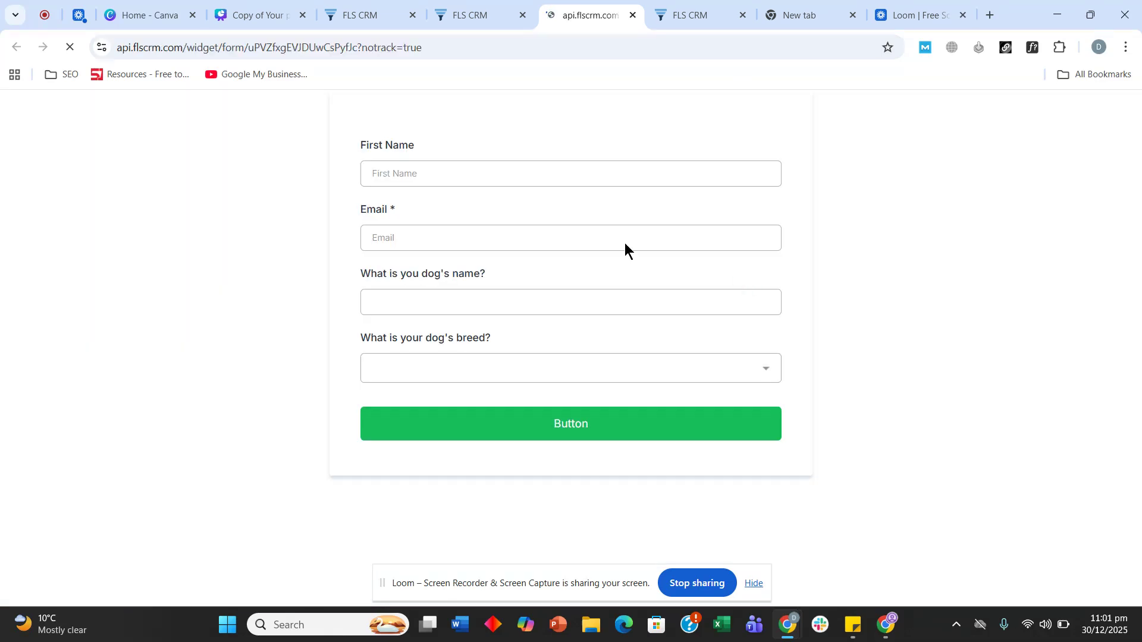
- Submit the form with First Name 'test', a test email address, dog name 'jakie', breed Pomeranian
{"action": "left_click", "coordinate": [455, 170]}
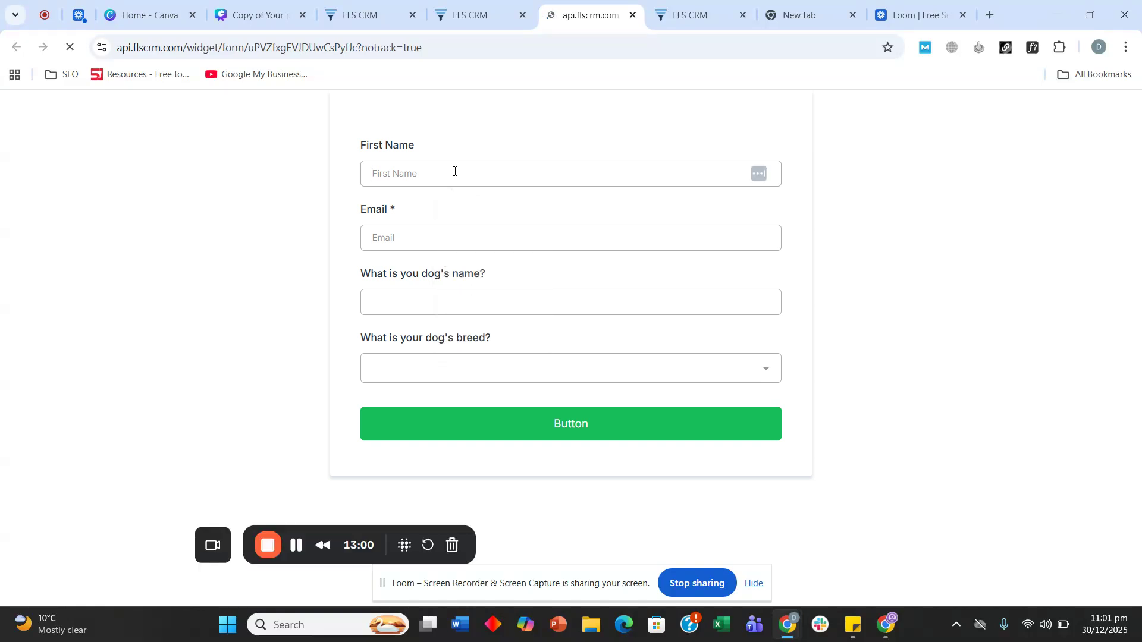
{"action": "type", "text": "test"}
{"action": "key", "text": "Tab"}
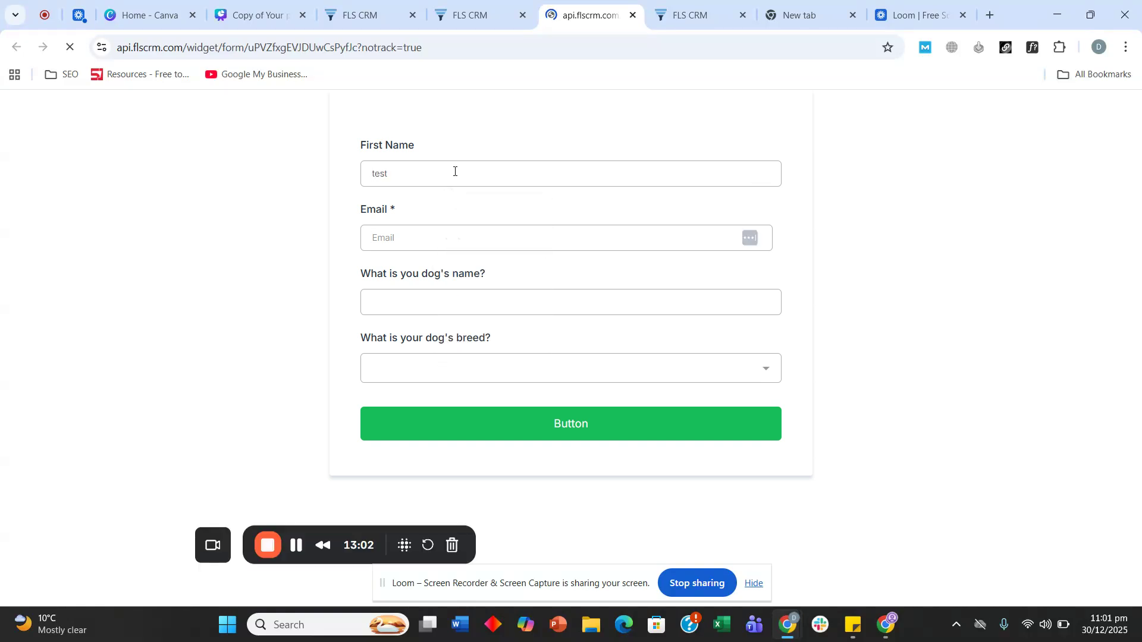
{"action": "type", "text": "test@g"}
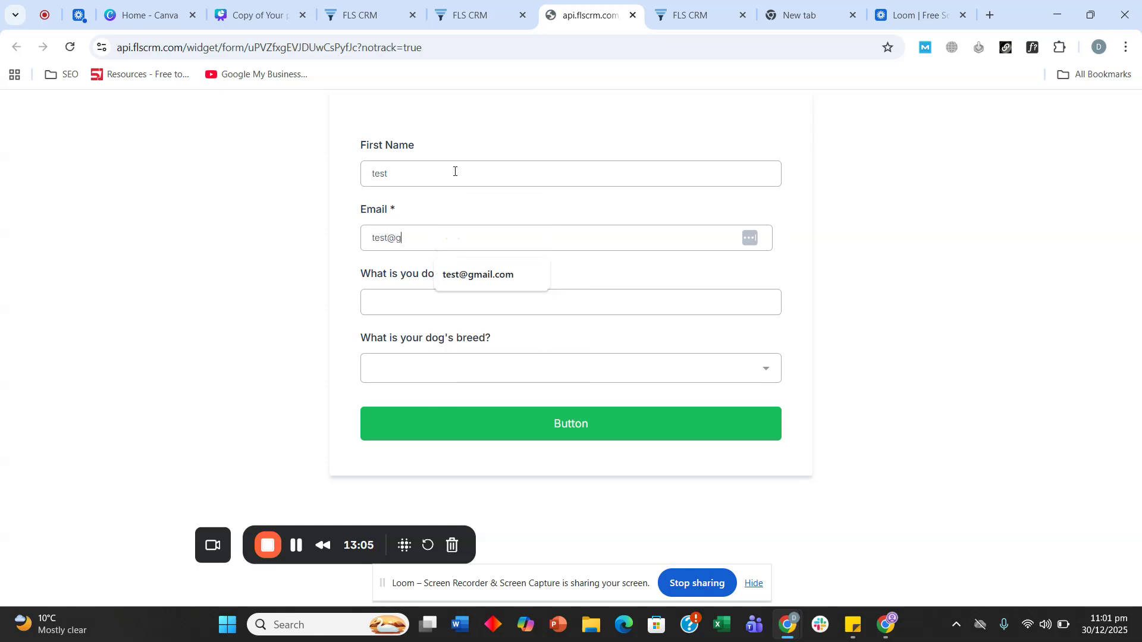
{"action": "type", "text": "mail.com"}
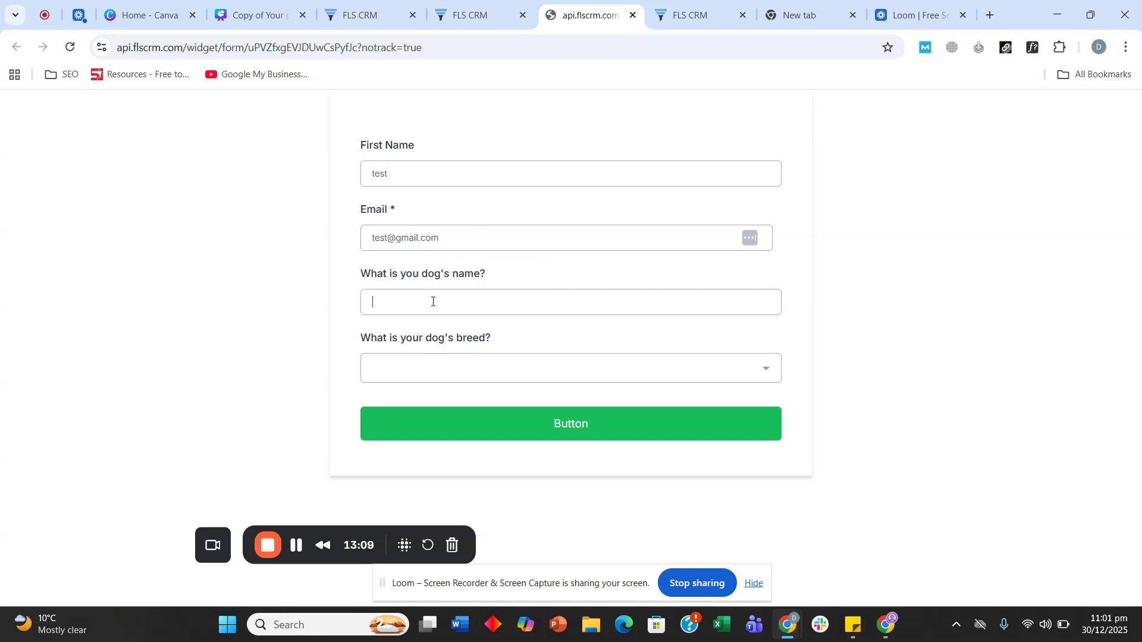
{"action": "left_click", "coordinate": [433, 301]}
{"action": "type", "text": "jakie"}
{"action": "left_click", "coordinate": [425, 370]}
{"action": "left_click", "coordinate": [423, 403]}
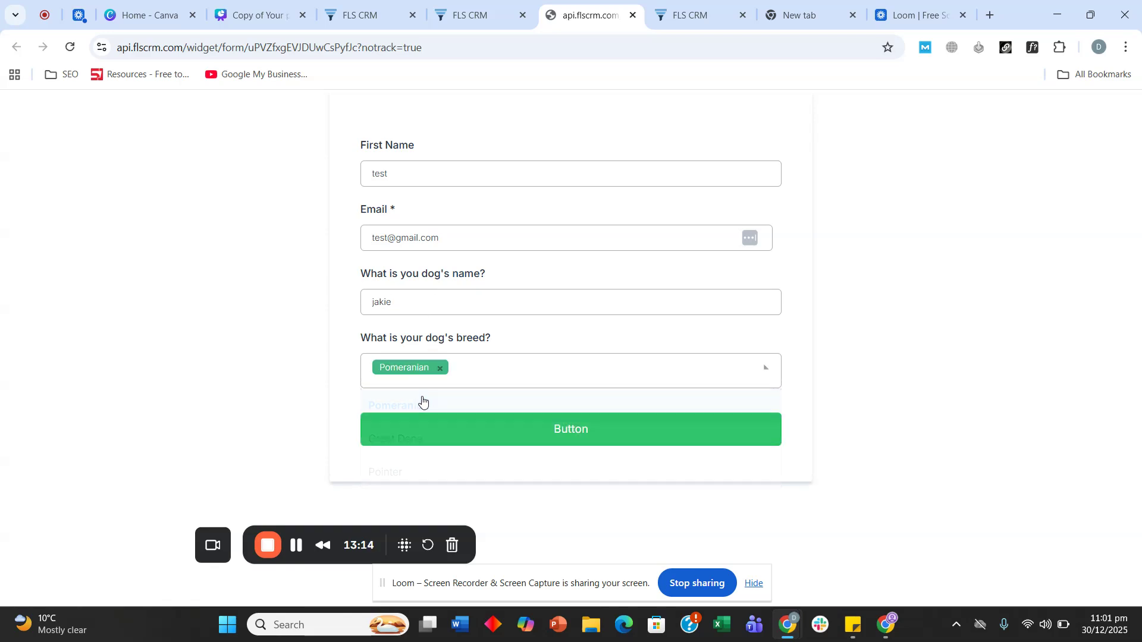
{"action": "left_click", "coordinate": [441, 425]}
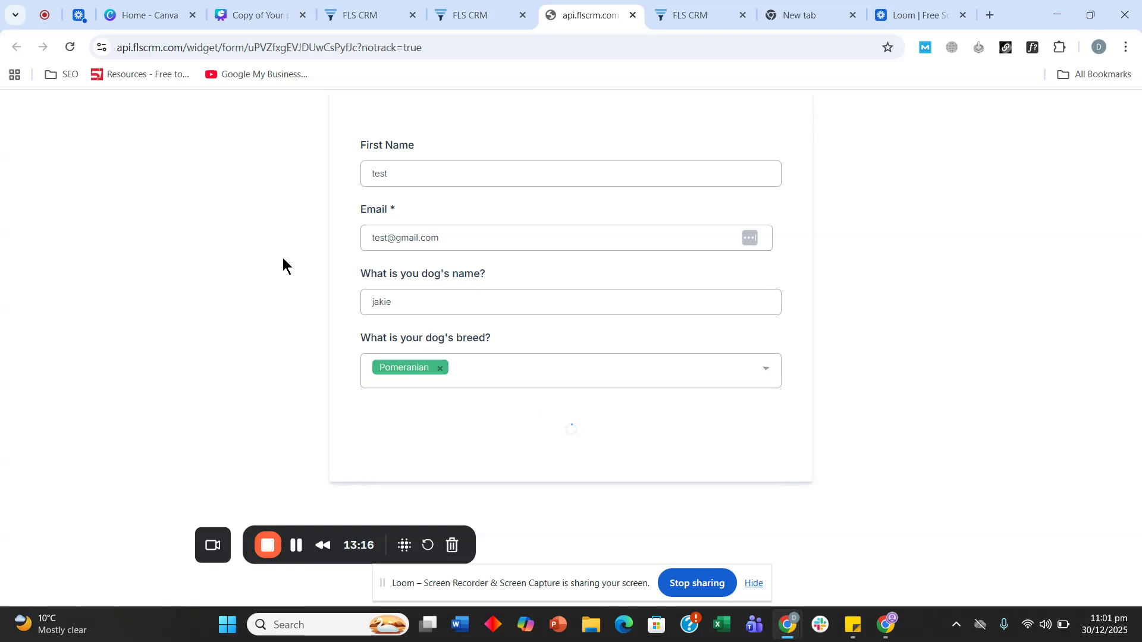
{"action": "left_click", "coordinate": [486, 7]}
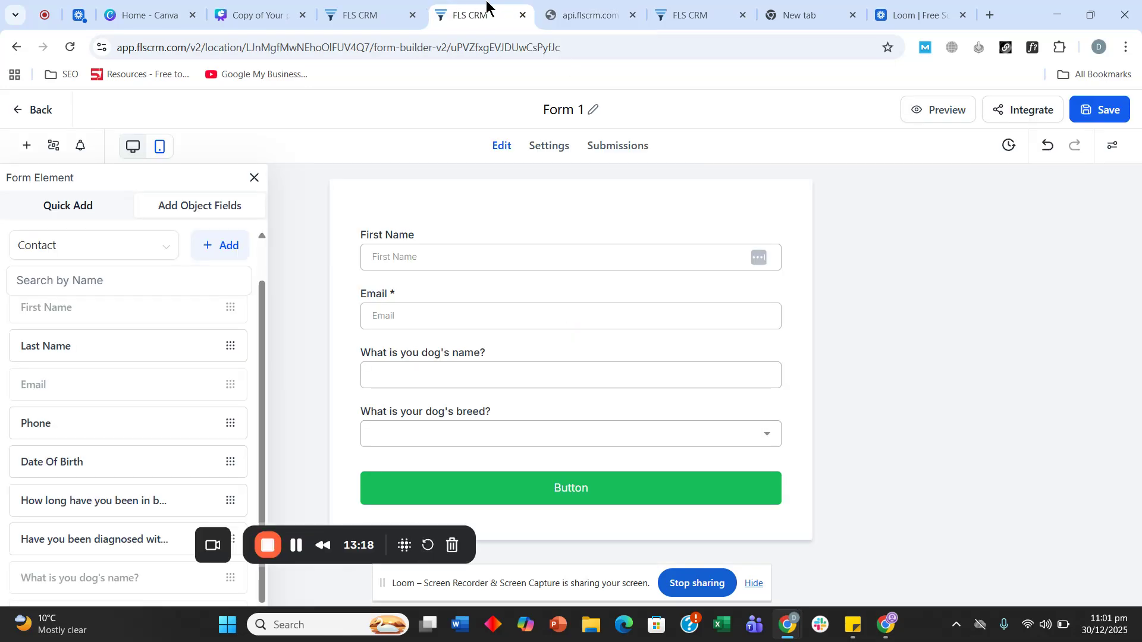
- Leave the custom values settings for Contacts and open the new Test contact's record
{"action": "left_click", "coordinate": [390, 9]}
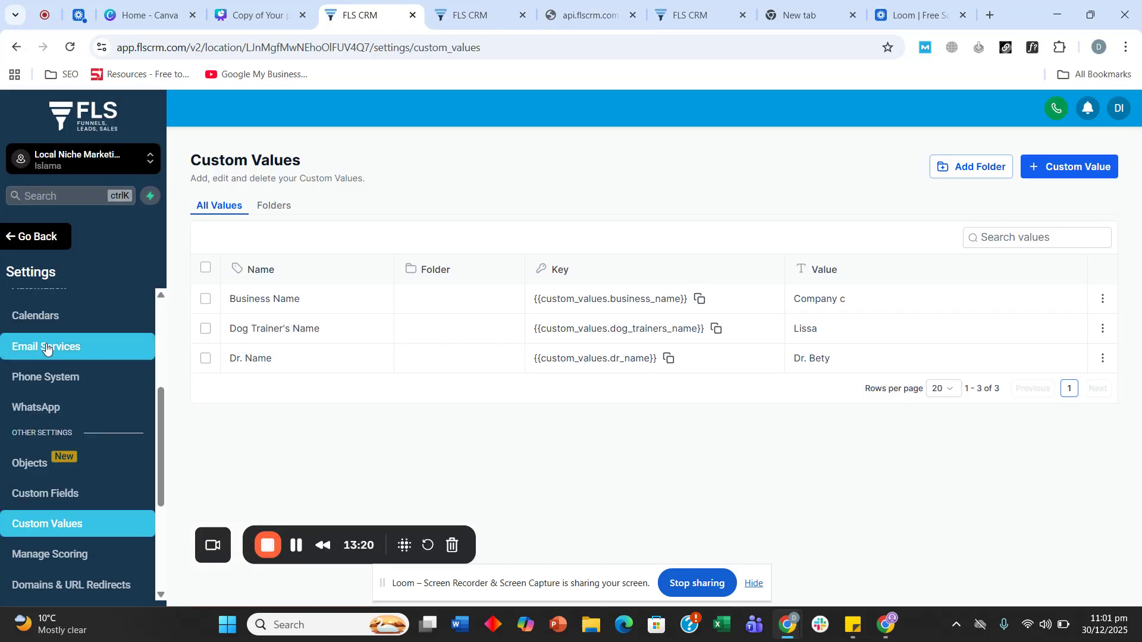
{"action": "scroll", "coordinate": [46, 348], "scroll_direction": "up", "scroll_amount": 5}
{"action": "left_click", "coordinate": [19, 239]}
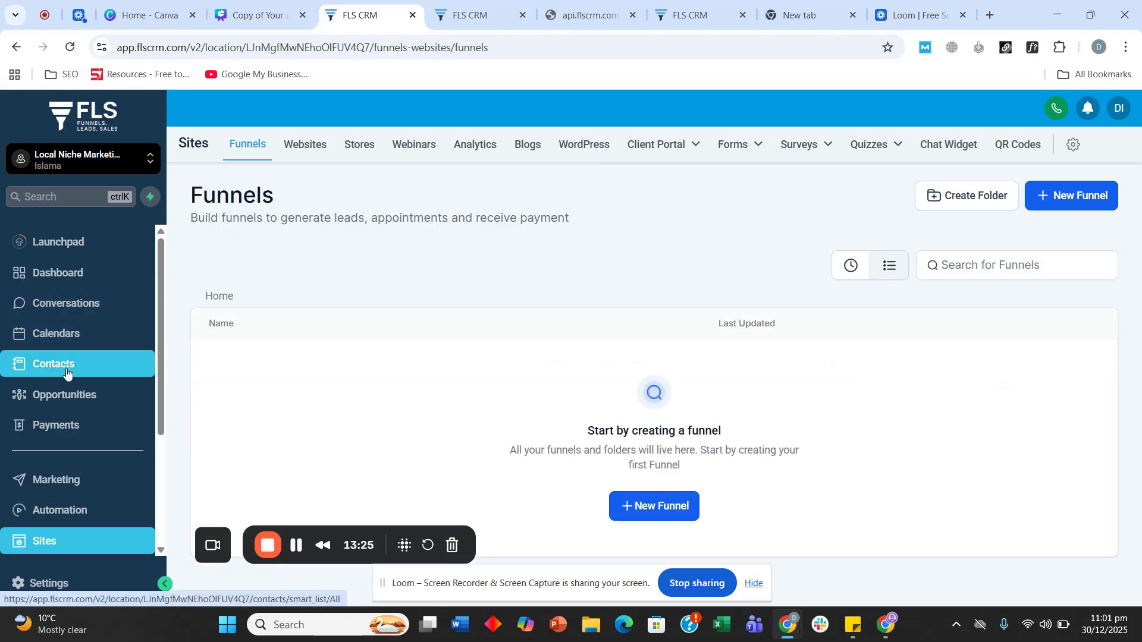
{"action": "left_click", "coordinate": [63, 369]}
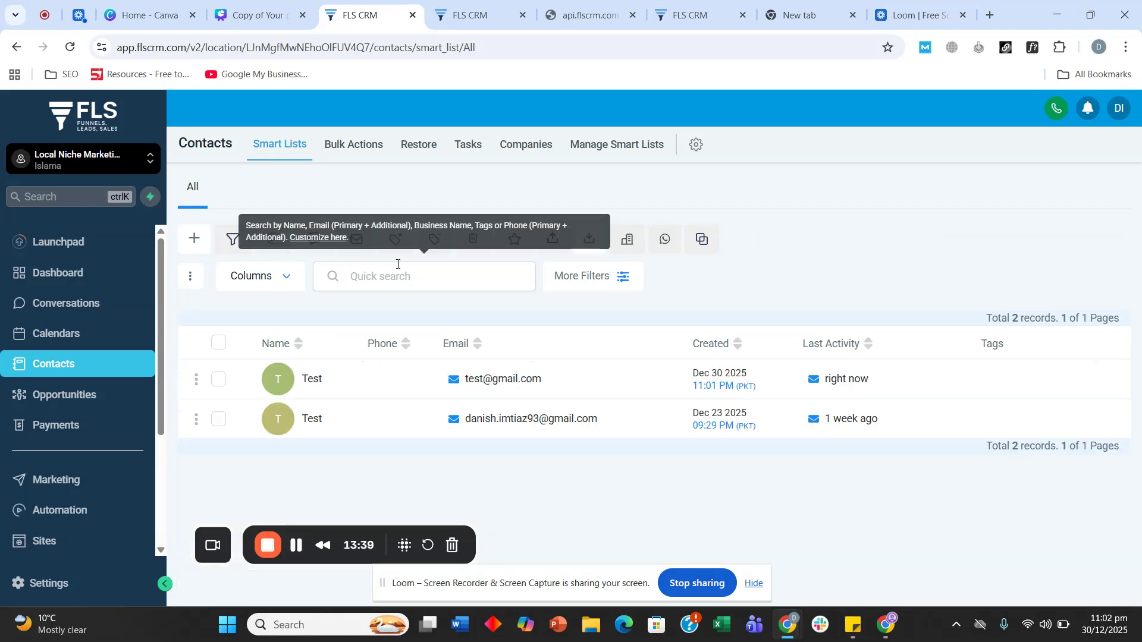
{"action": "left_click", "coordinate": [312, 381]}
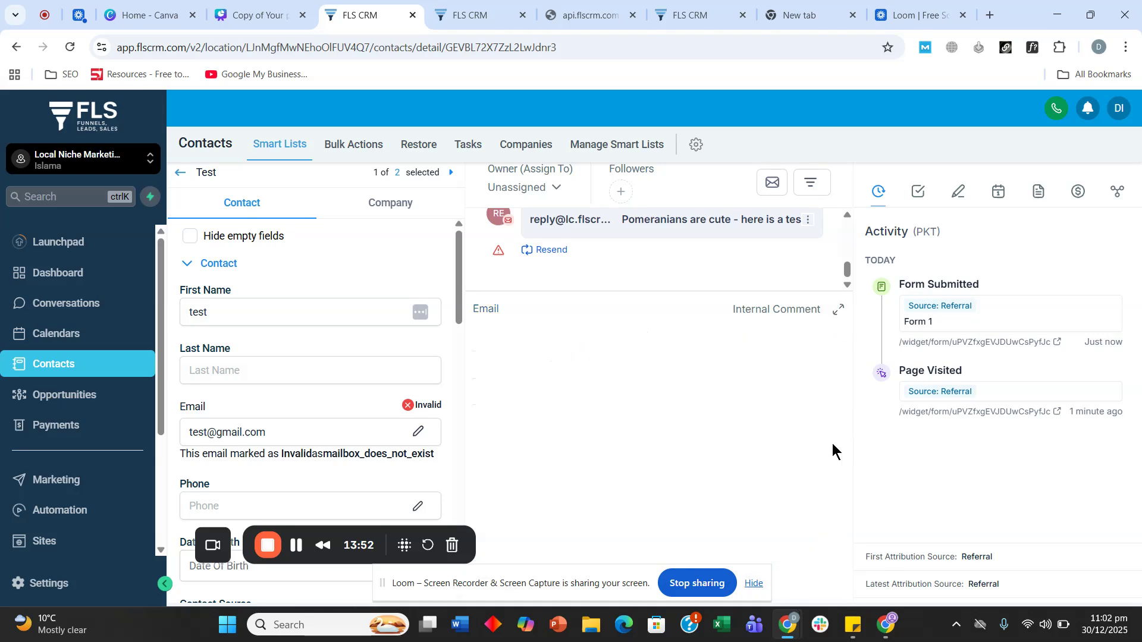
- Expand the Pomeranian email and highlight its opening and personalised trainer sentences
{"action": "left_click", "coordinate": [675, 494]}
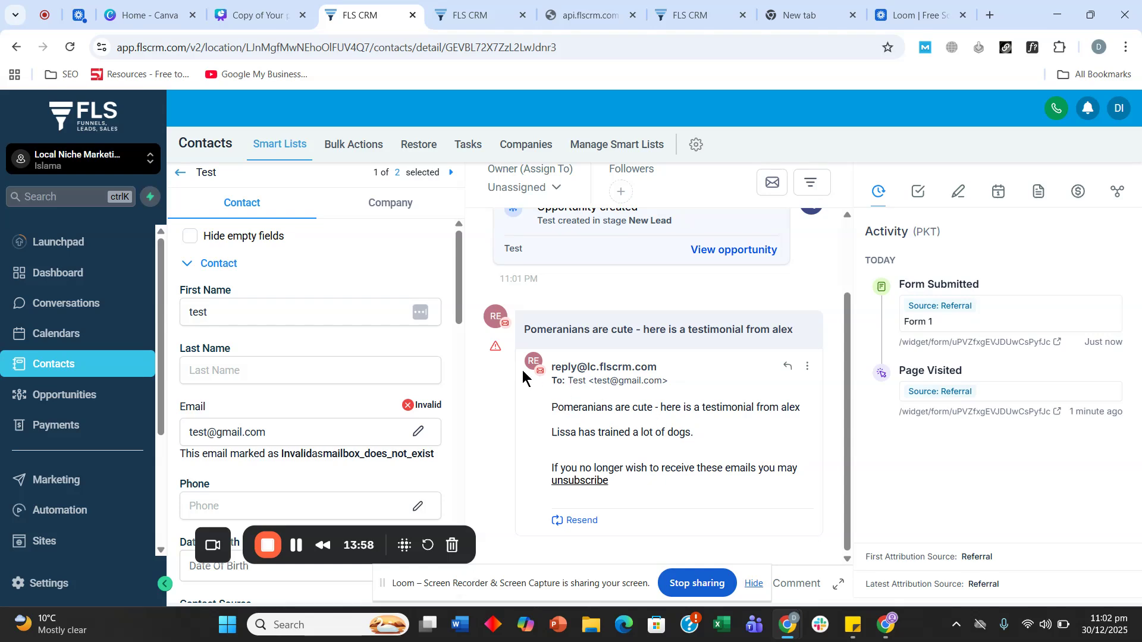
{"action": "mouse_move", "coordinate": [503, 359]}
{"action": "left_click_drag", "start_coordinate": [551, 408], "coordinate": [754, 407]}
{"action": "left_click", "coordinate": [754, 407]}
{"action": "left_click_drag", "start_coordinate": [552, 432], "coordinate": [691, 432]}
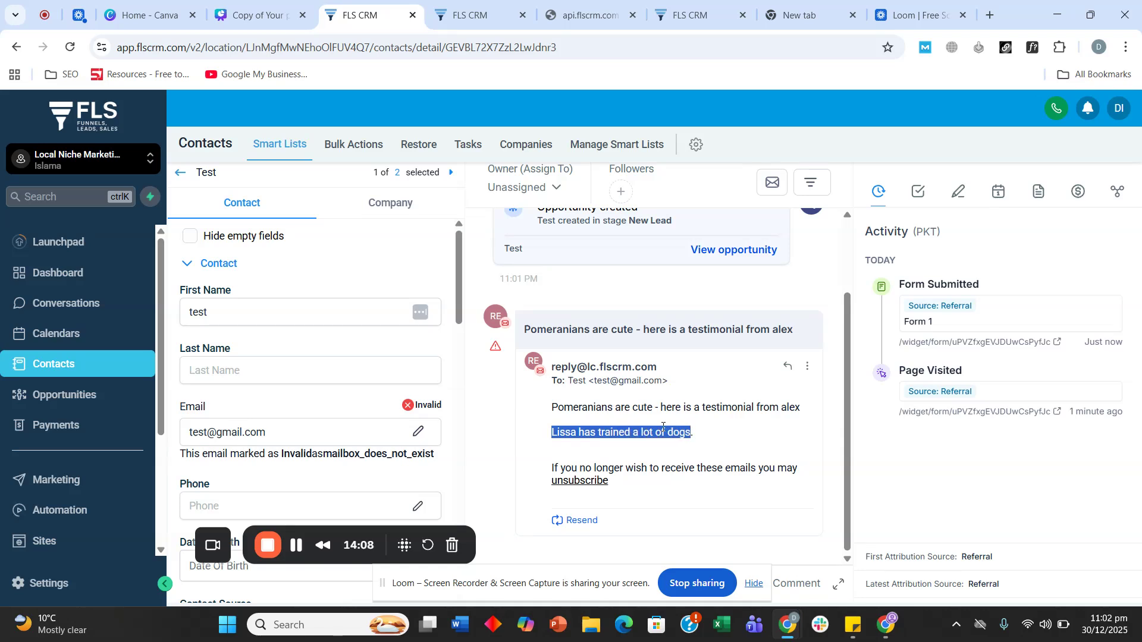
{"action": "left_click", "coordinate": [576, 409]}
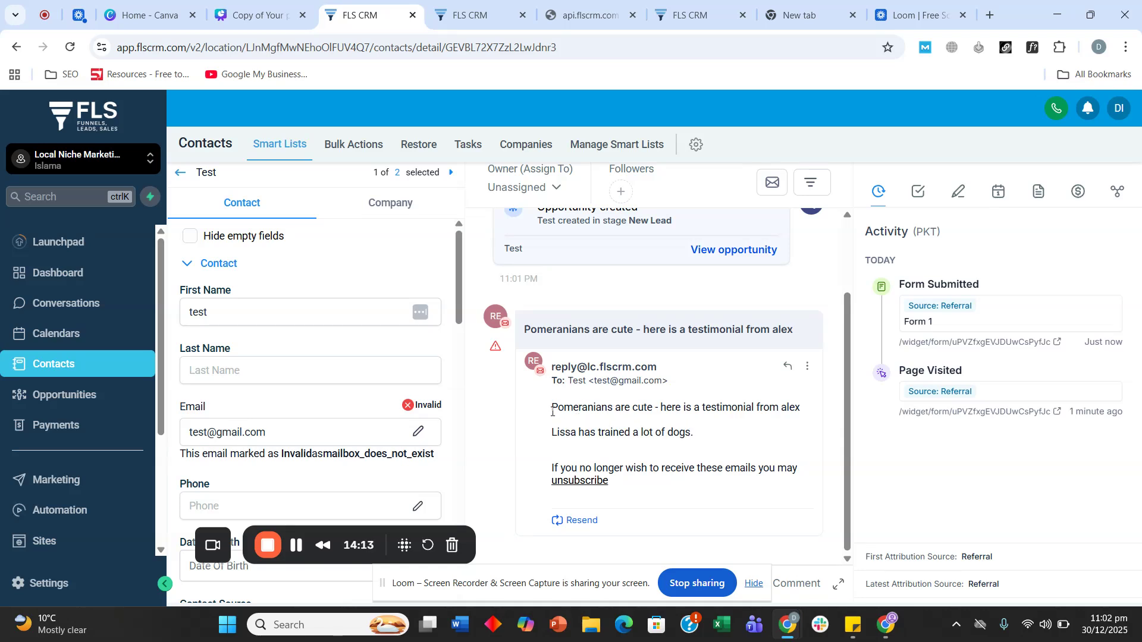
{"action": "left_click_drag", "start_coordinate": [552, 410], "coordinate": [647, 411]}
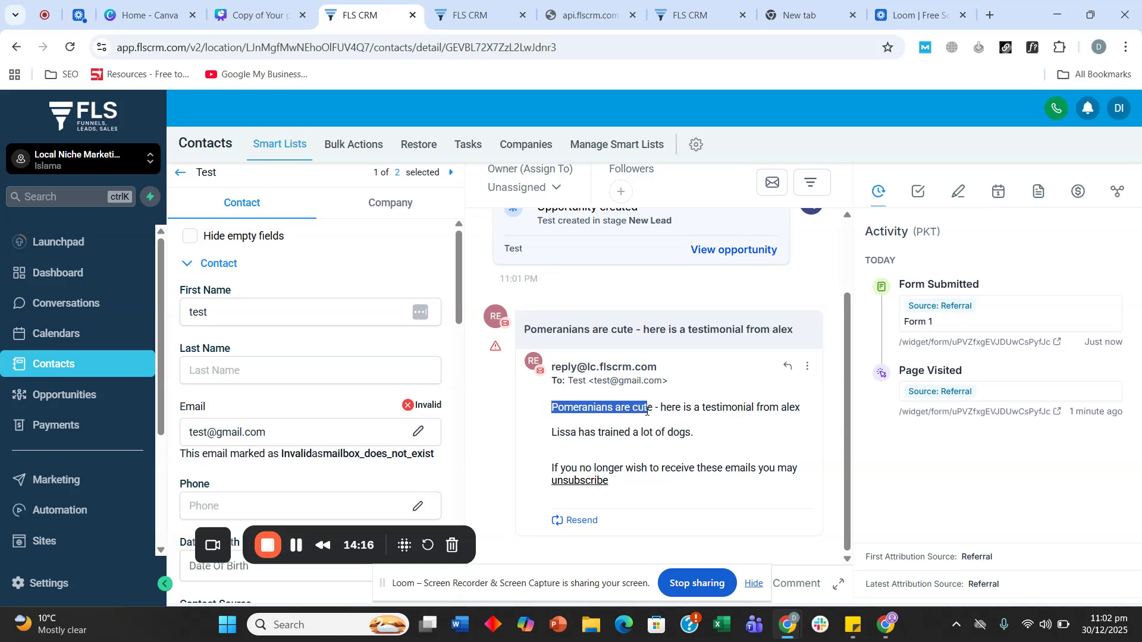
{"action": "left_click", "coordinate": [616, 437]}
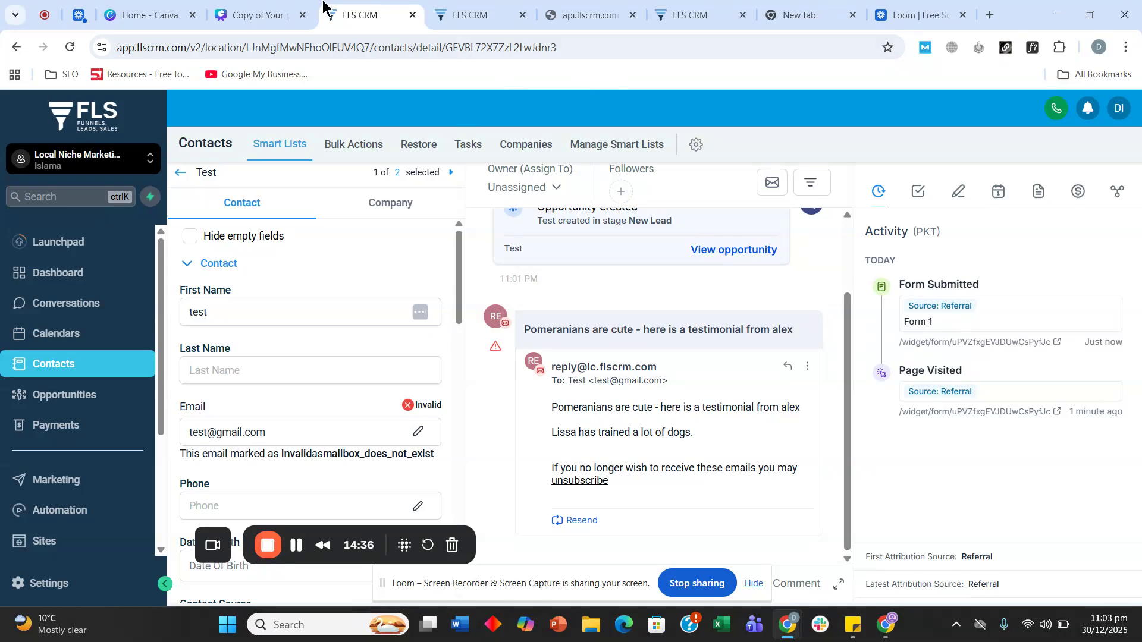
- Return to the Canva slide design
{"action": "left_click", "coordinate": [238, 11]}
{"action": "left_click", "coordinate": [159, 6]}
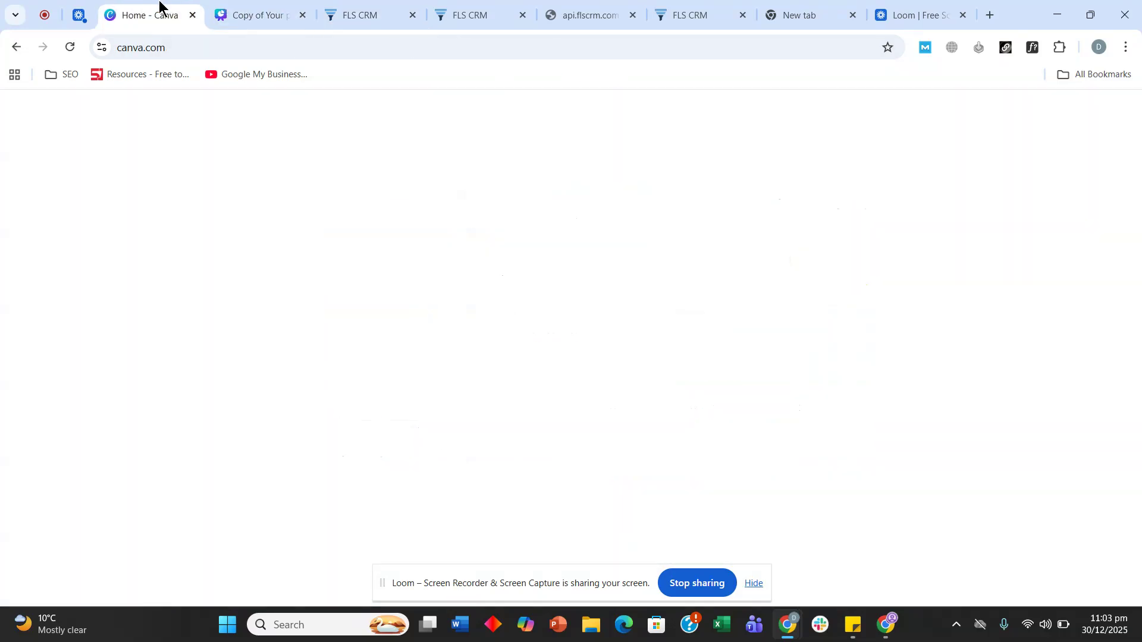
{"action": "left_click", "coordinate": [254, 7]}
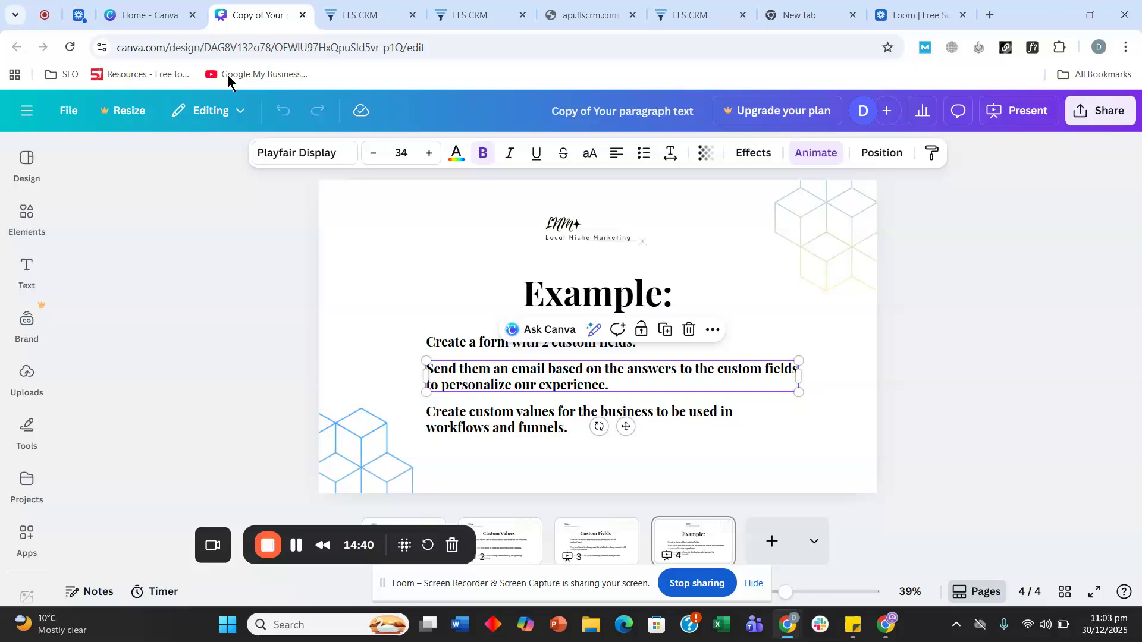